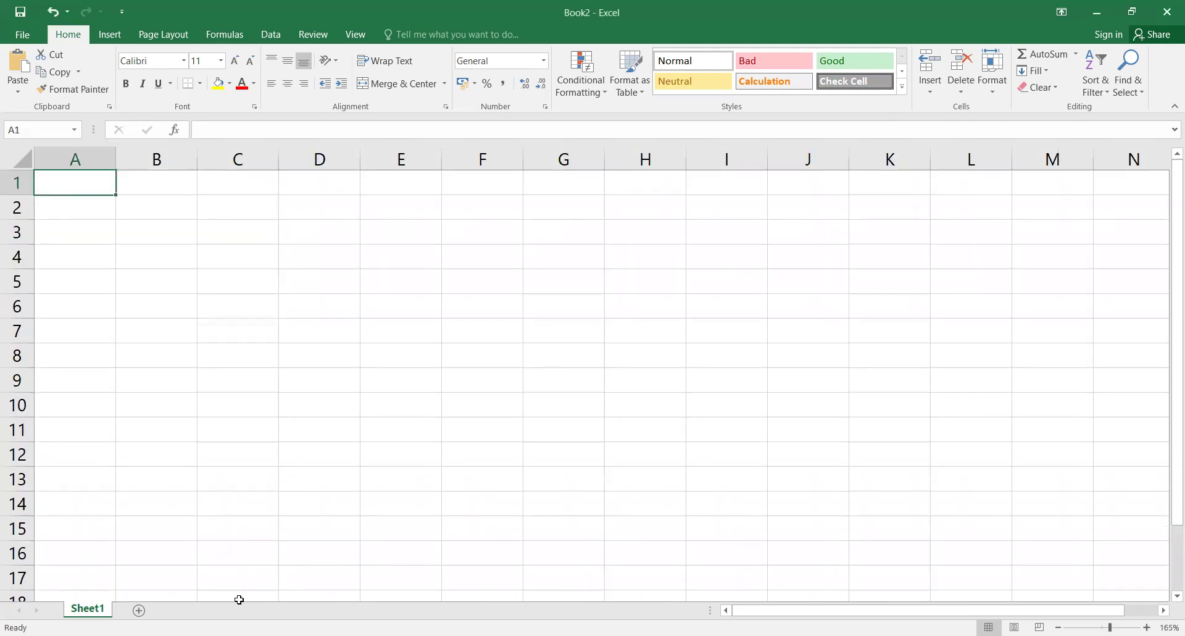
Step: Rename the Sheet1 worksheet tab to 'Grade 1'
double_click(91, 608)
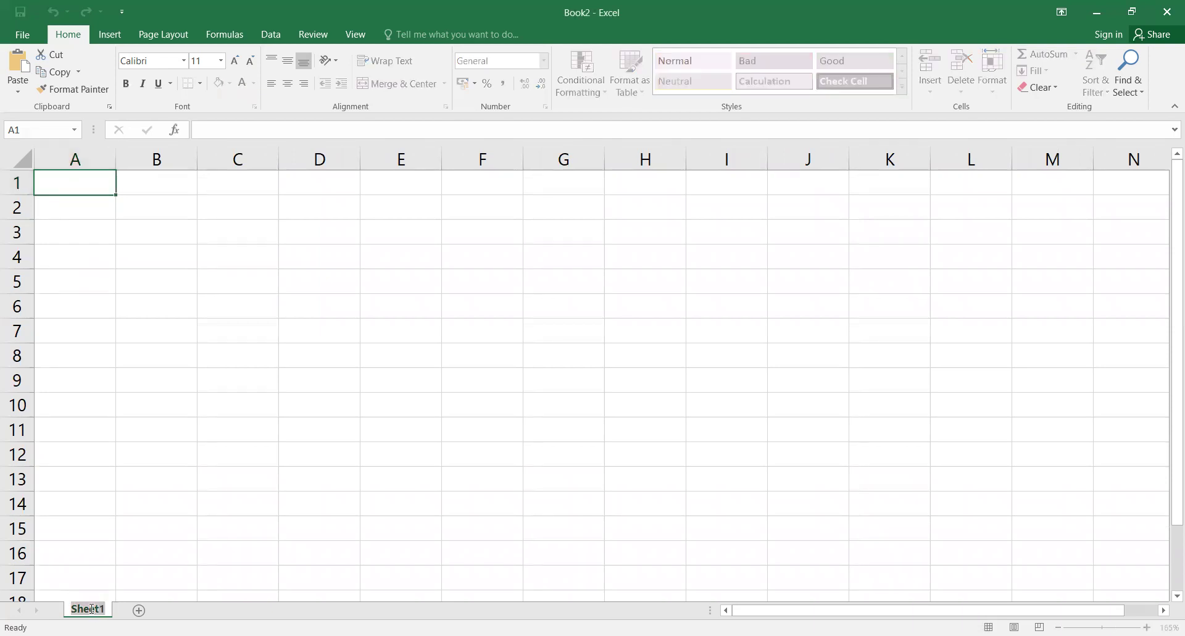
text(Gr)
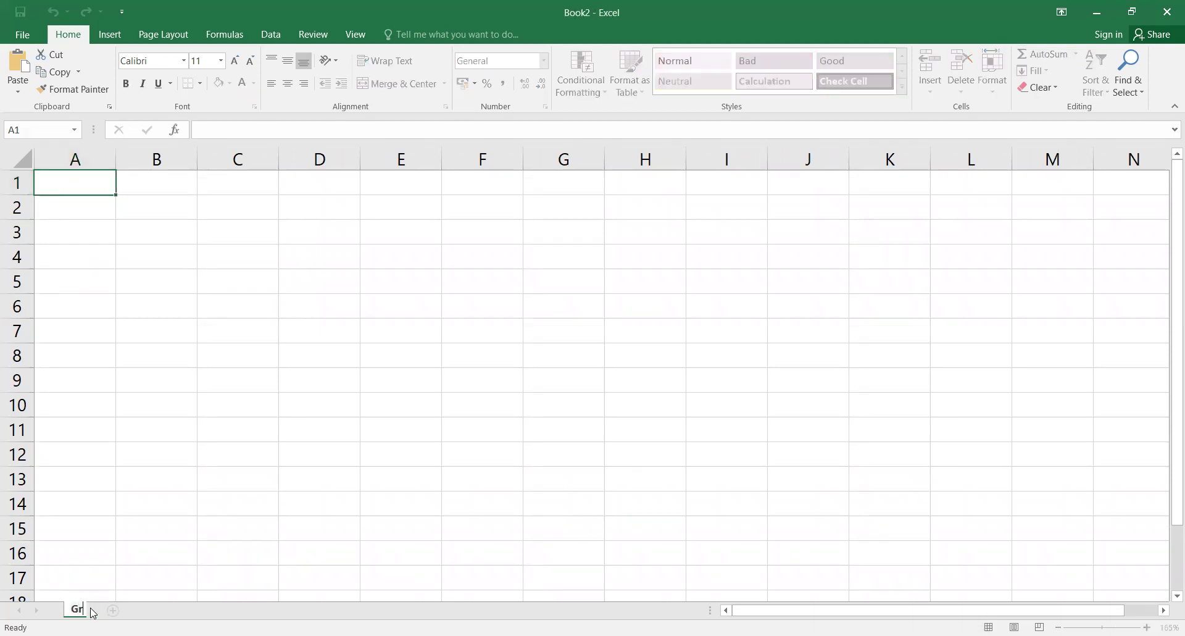
text(ade 1)
key(Return)
Step: Enter the headers 'First name' in A1 and 'Surname' in B1
click(85, 181)
text(Fis)
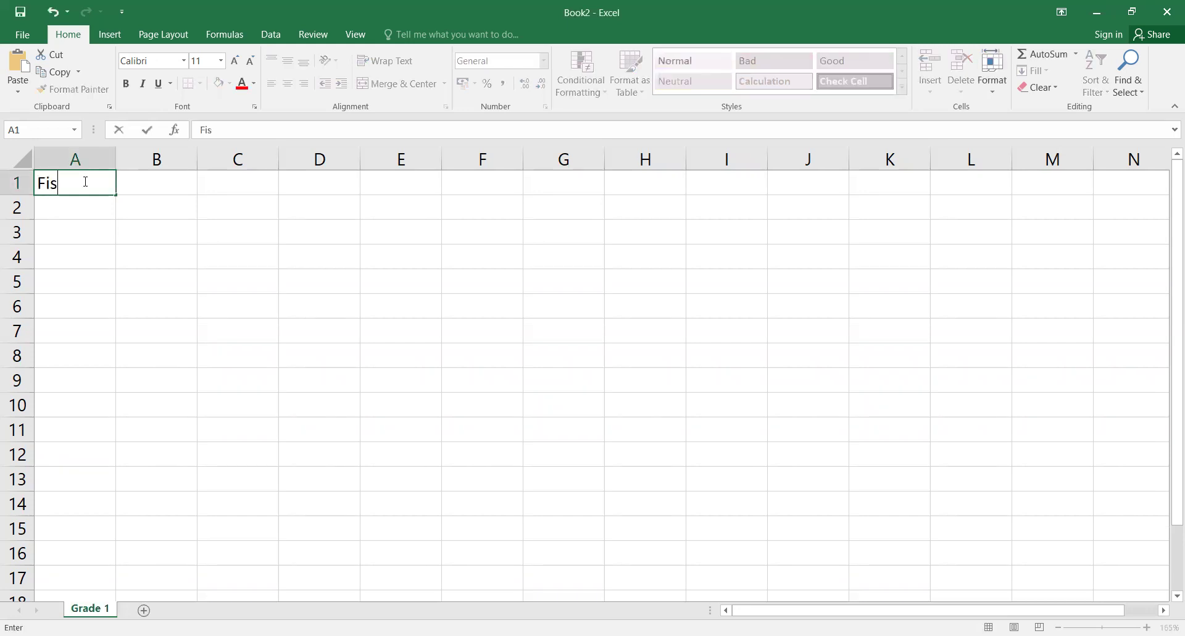
key(BackSpace)
text(rst name)
key(Tab)
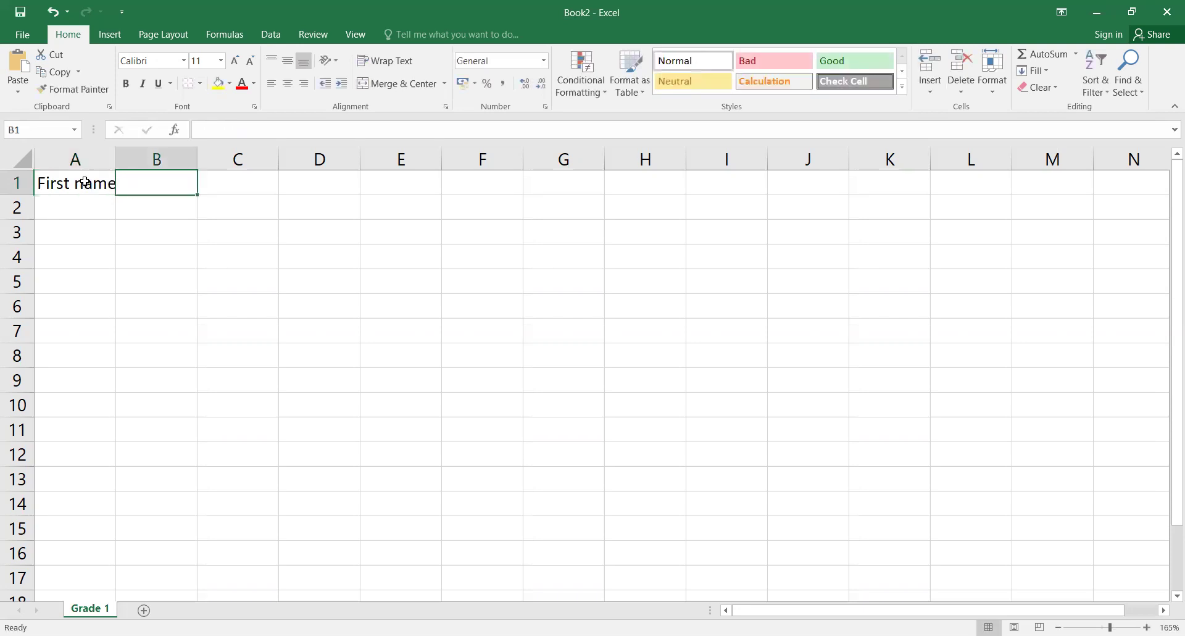
text(Surname)
key(Tab)
Step: Enter the headers 'Class', 'Fees Paid' and 'Gender' in C1 through E1
text(cla)
key(BackSpace)
key(BackSpace)
key(BackSpace)
text(Class)
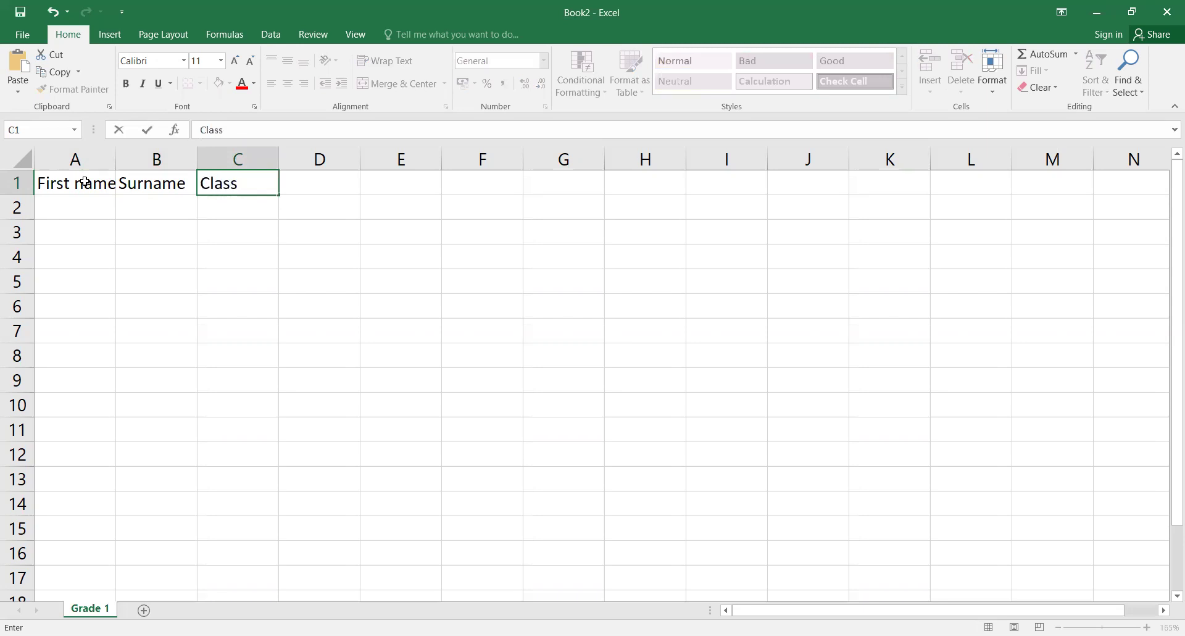
key(Tab)
text(f)
key(BackSpace)
text(Fe)
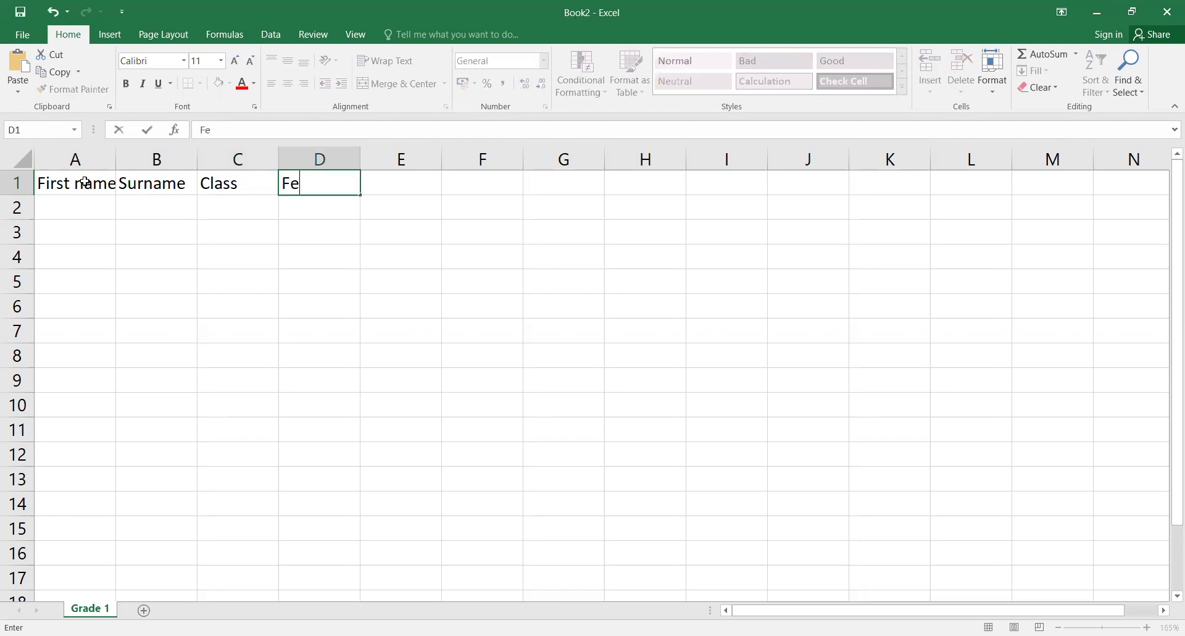
text(es Paid)
key(Tab)
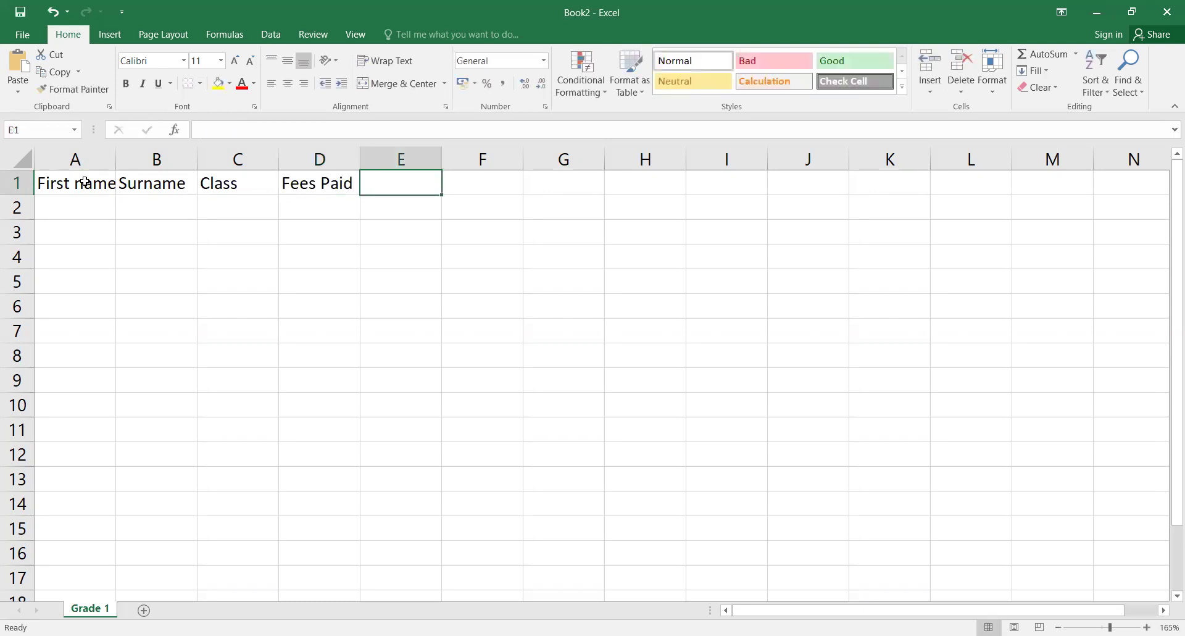
text(Gender)
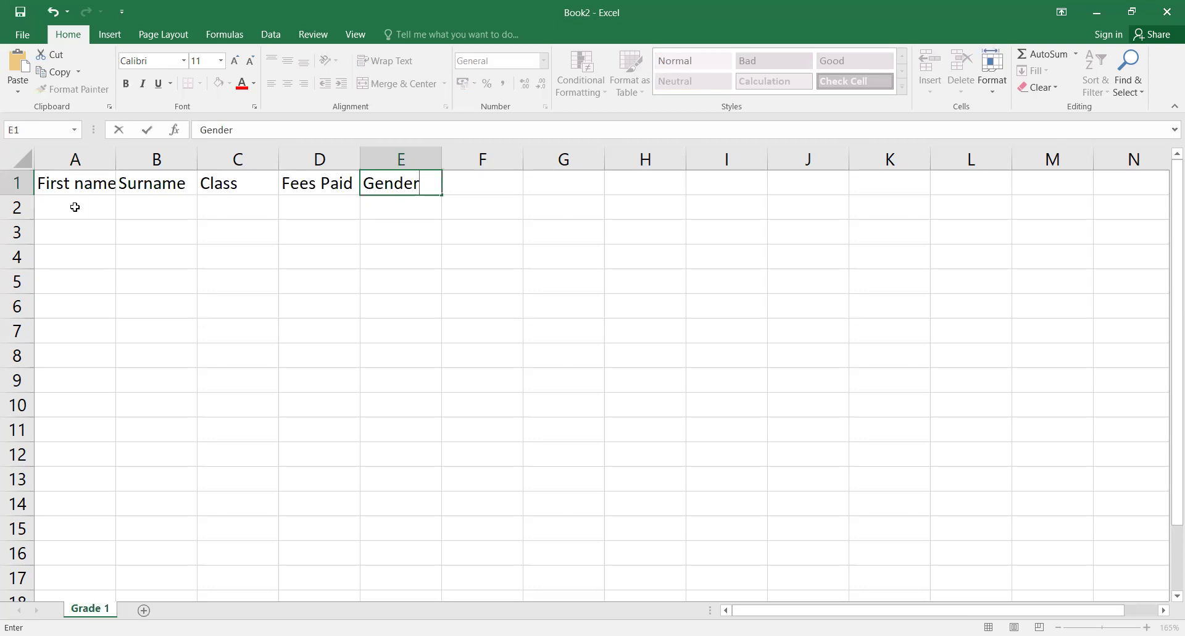
click(75, 207)
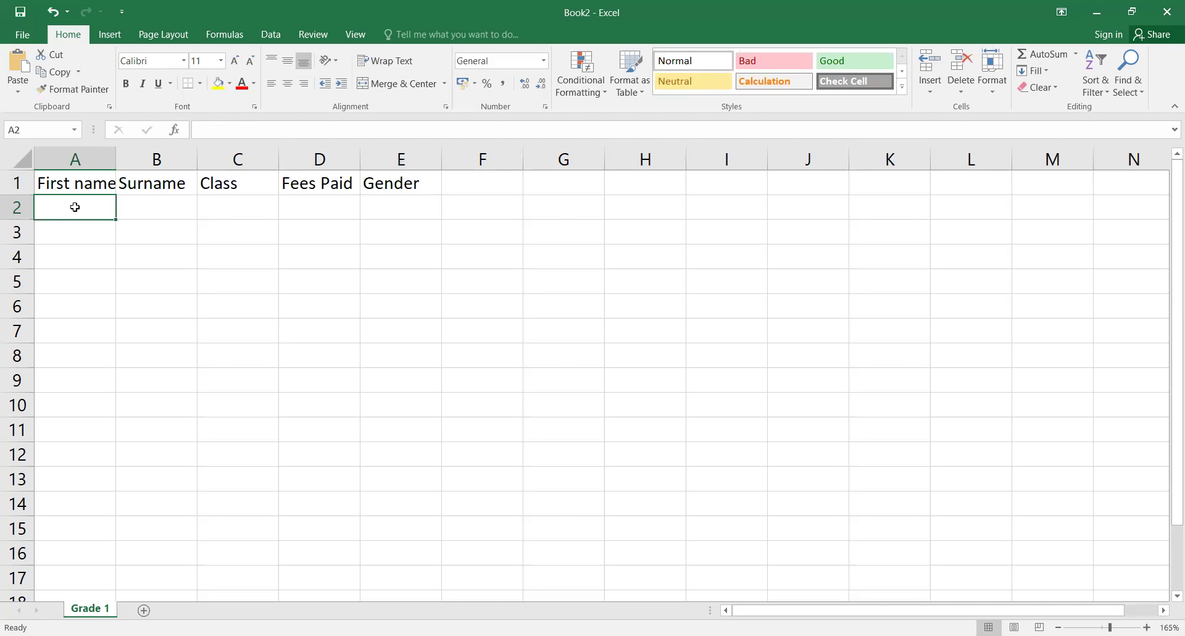
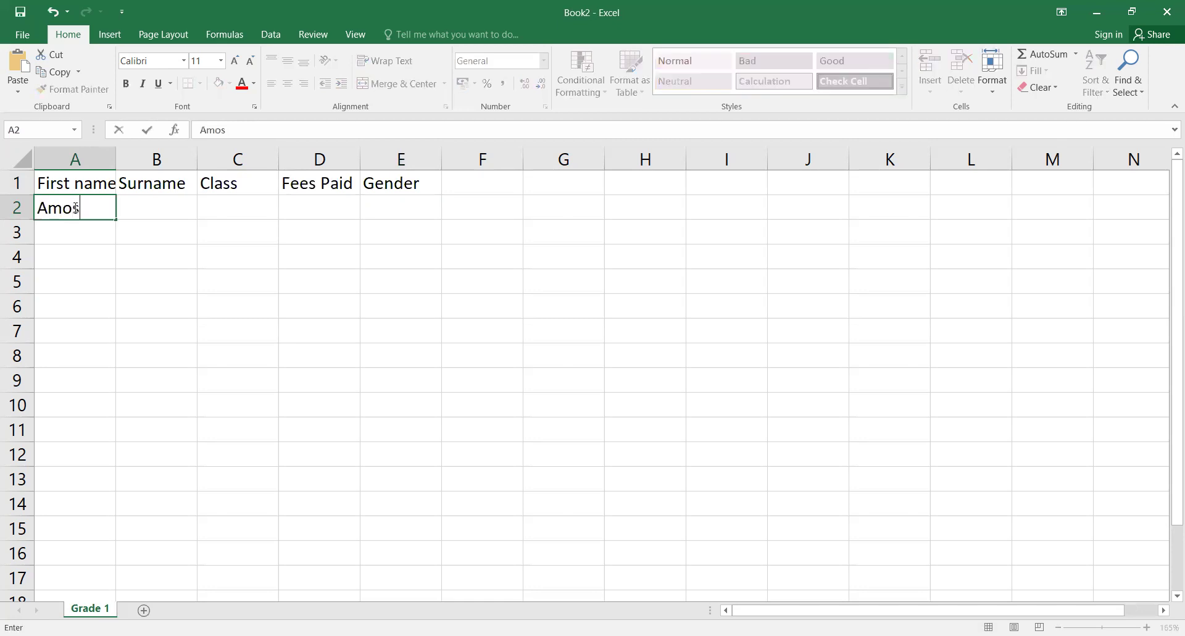
Step: Fill row 2 with the first student's name and surname, class G1 Y, fees 200, gender Male
key(Tab)
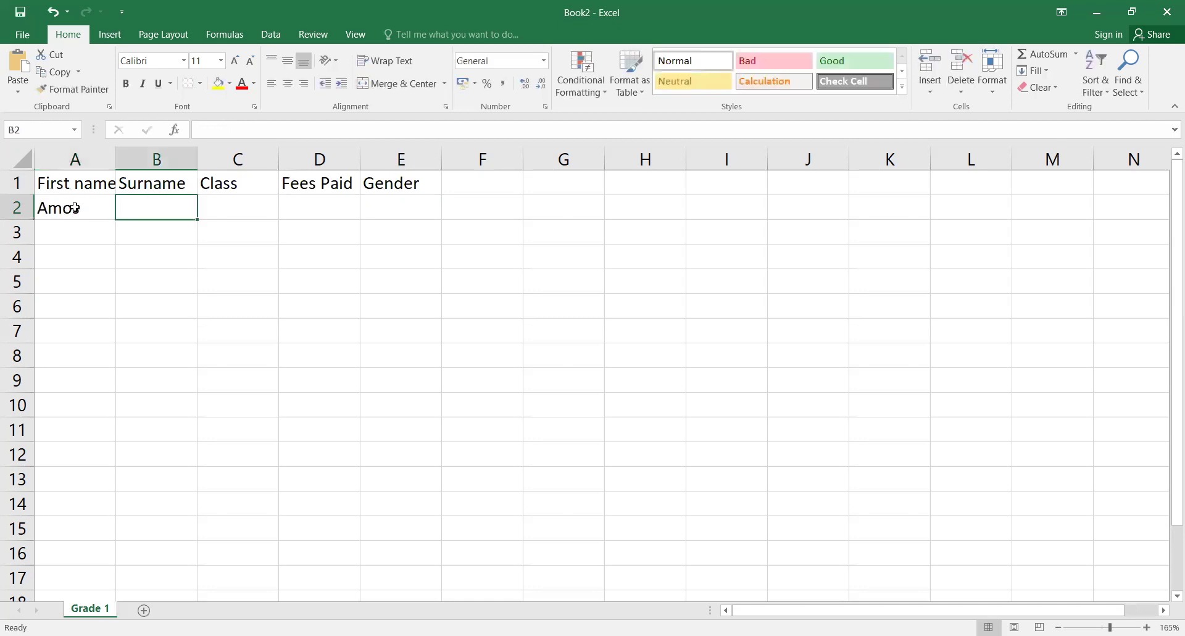
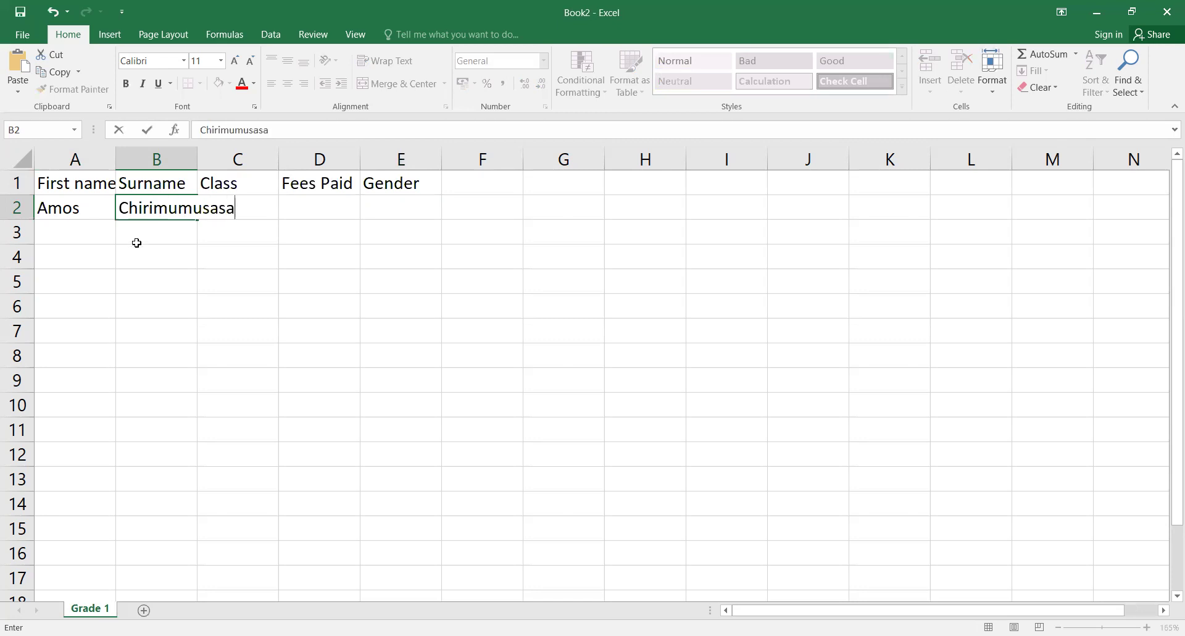
click(239, 247)
click(252, 211)
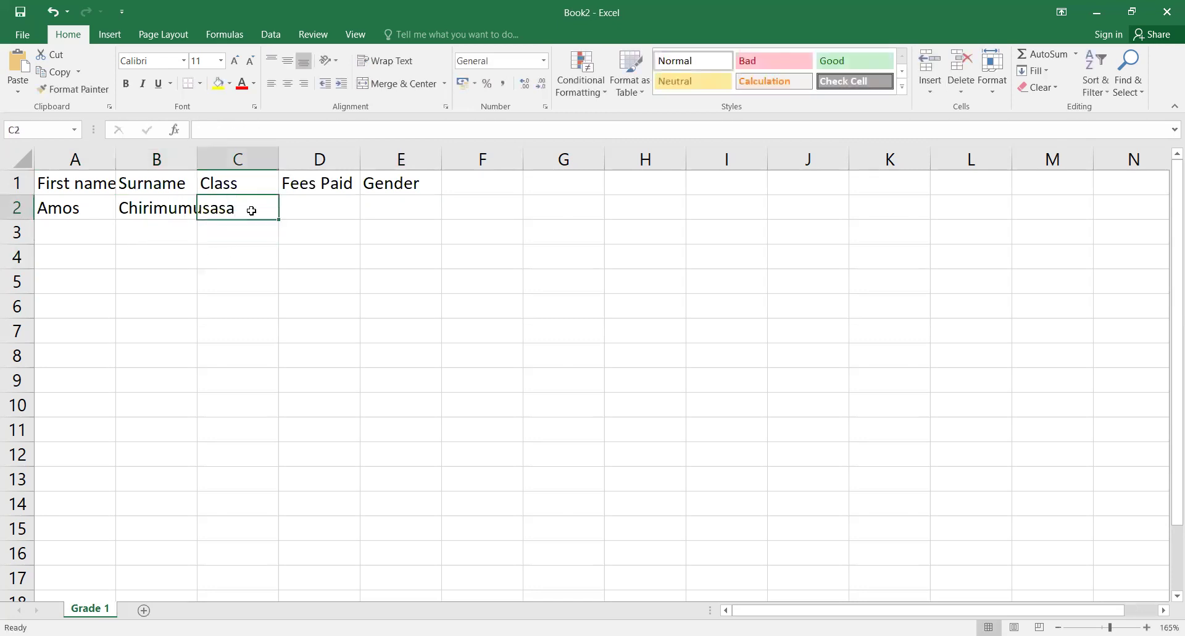
text(G)
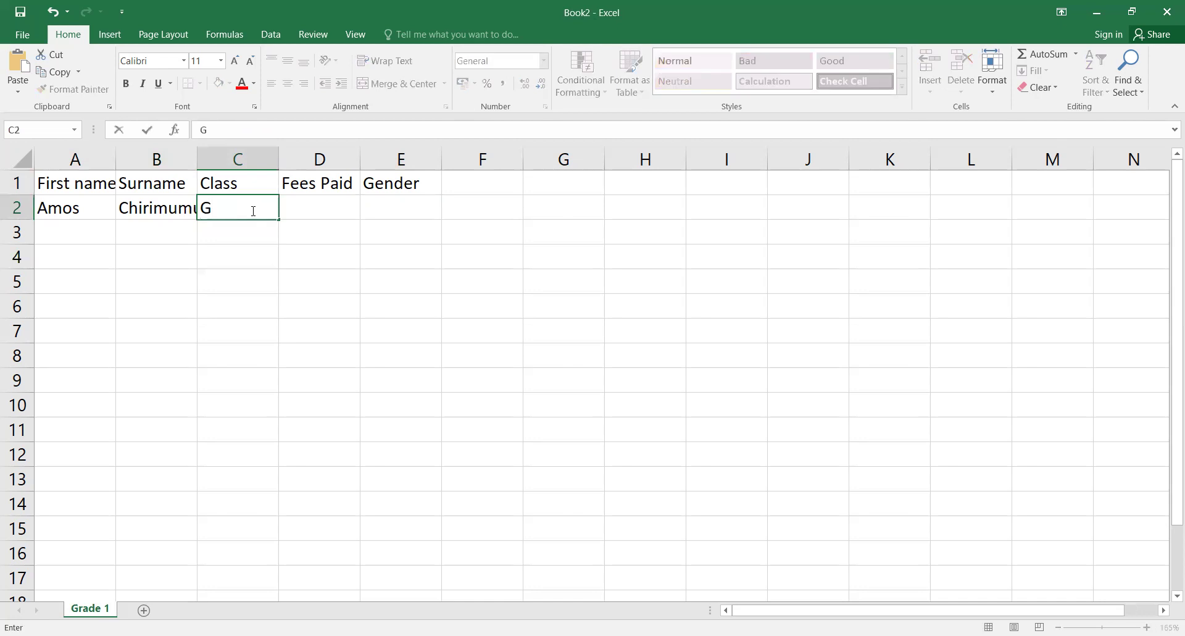
text(1 y)
key(BackSpace)
text(Y)
key(Tab)
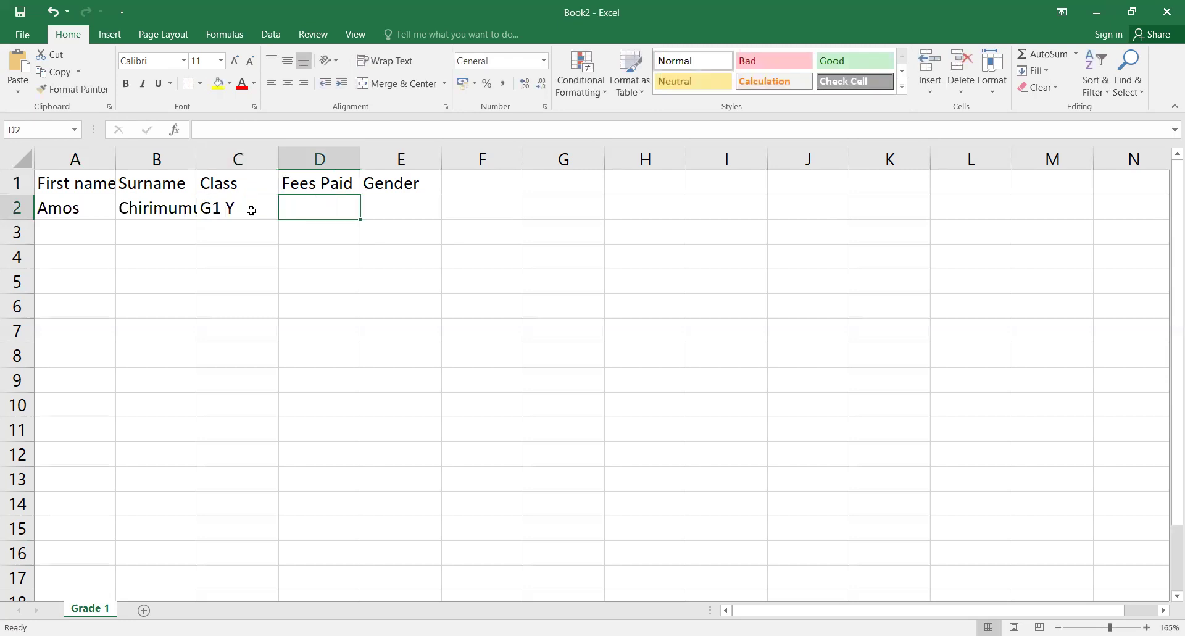
text(200)
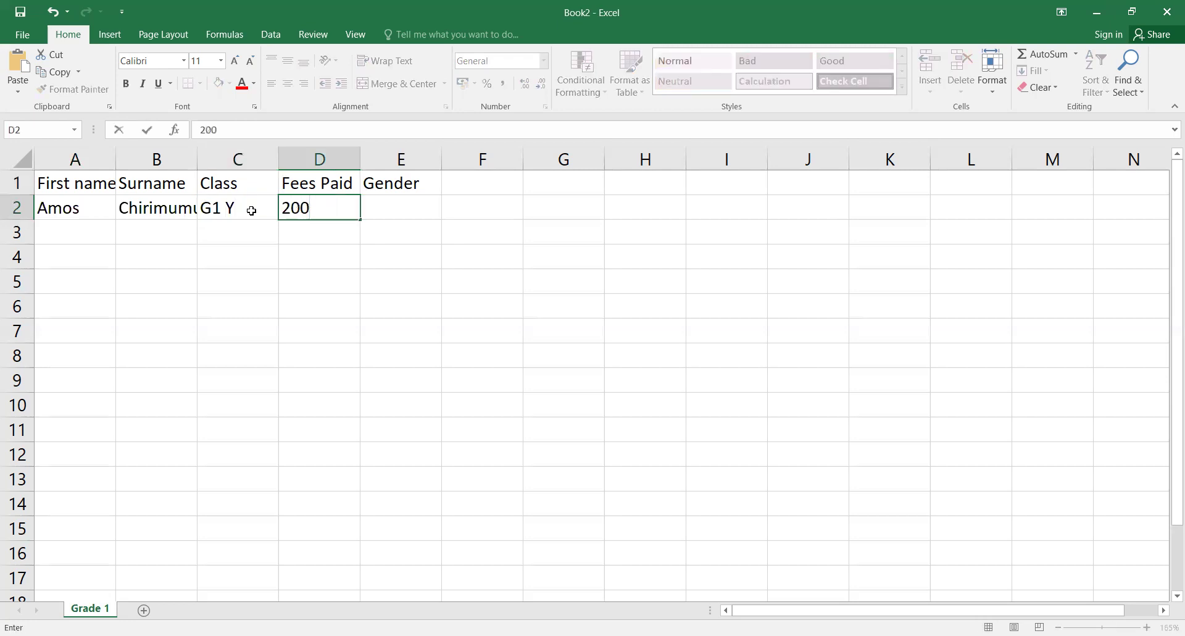
key(Tab)
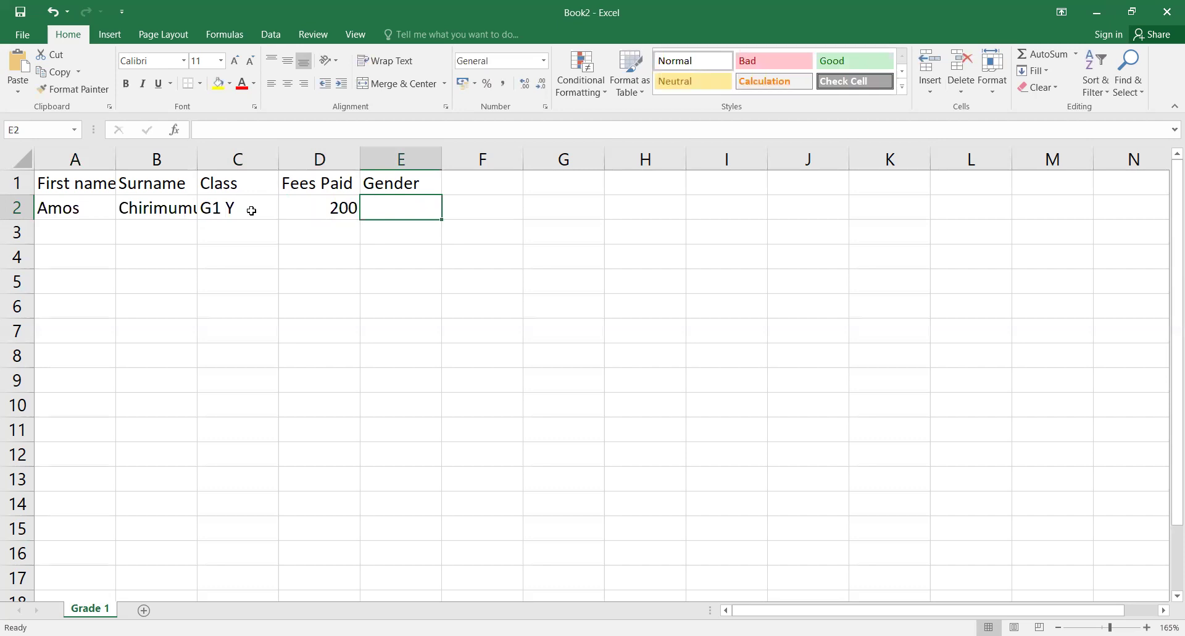
text(Male)
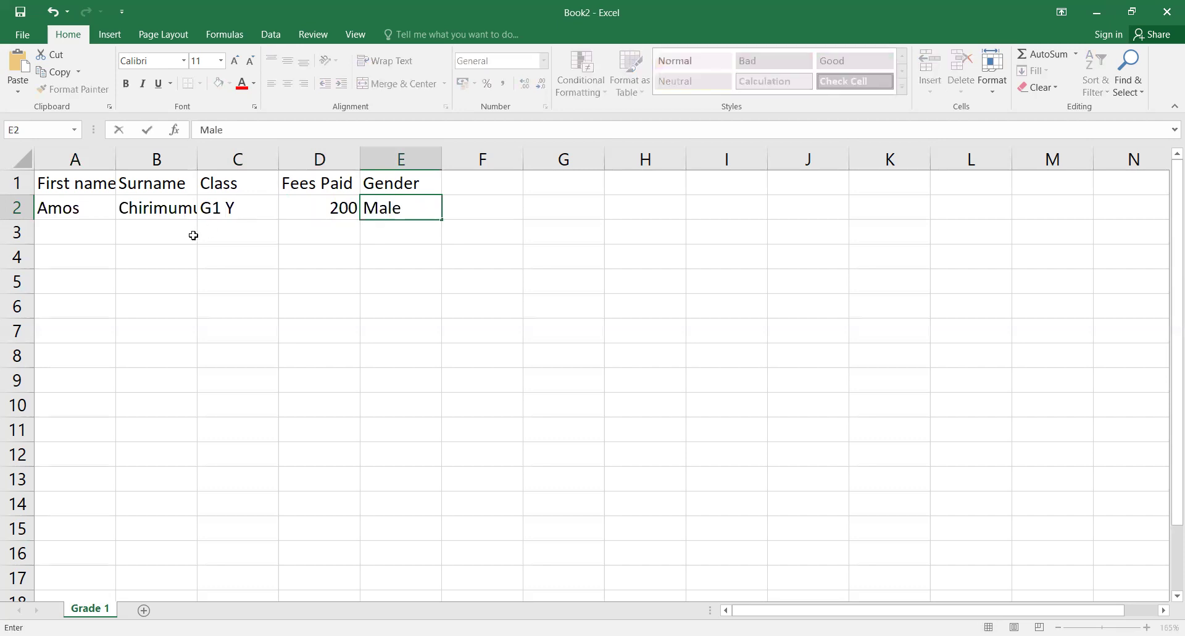
click(99, 236)
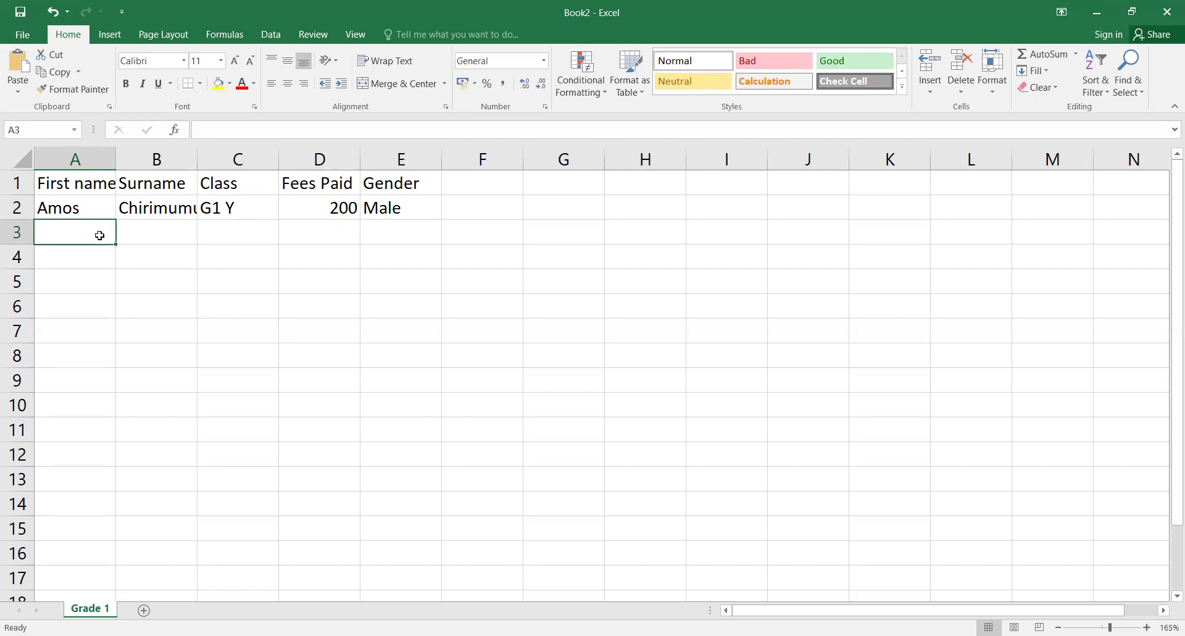
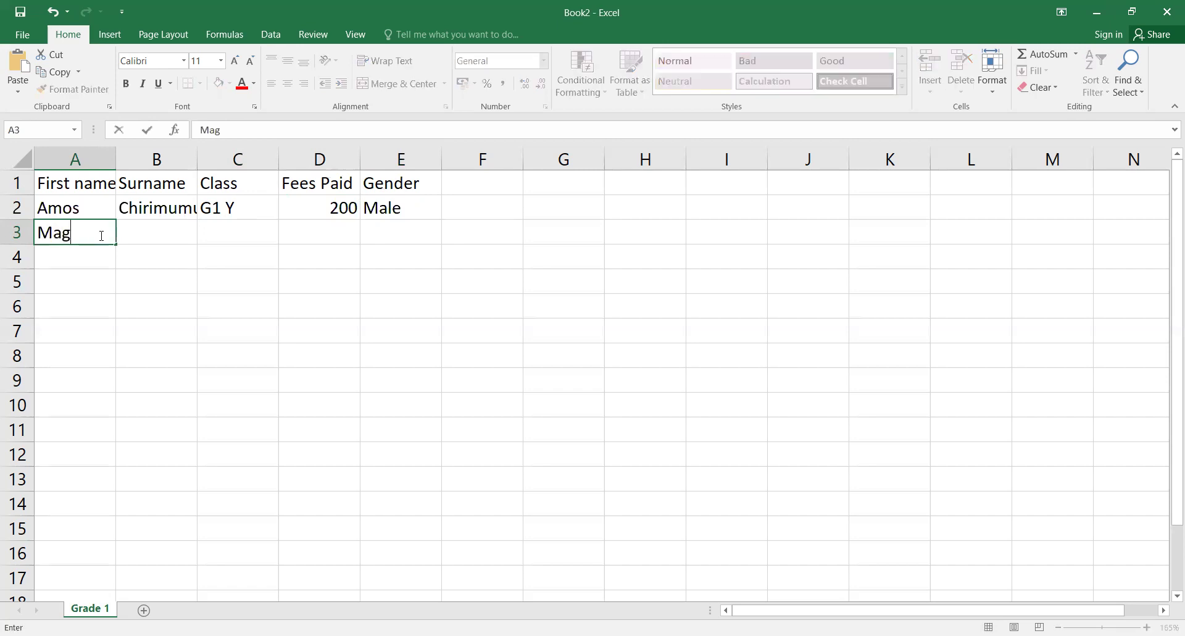
Step: Fill row 3 with the second student's name and surname, class G1 B, fees 150, gender Female
click(152, 241)
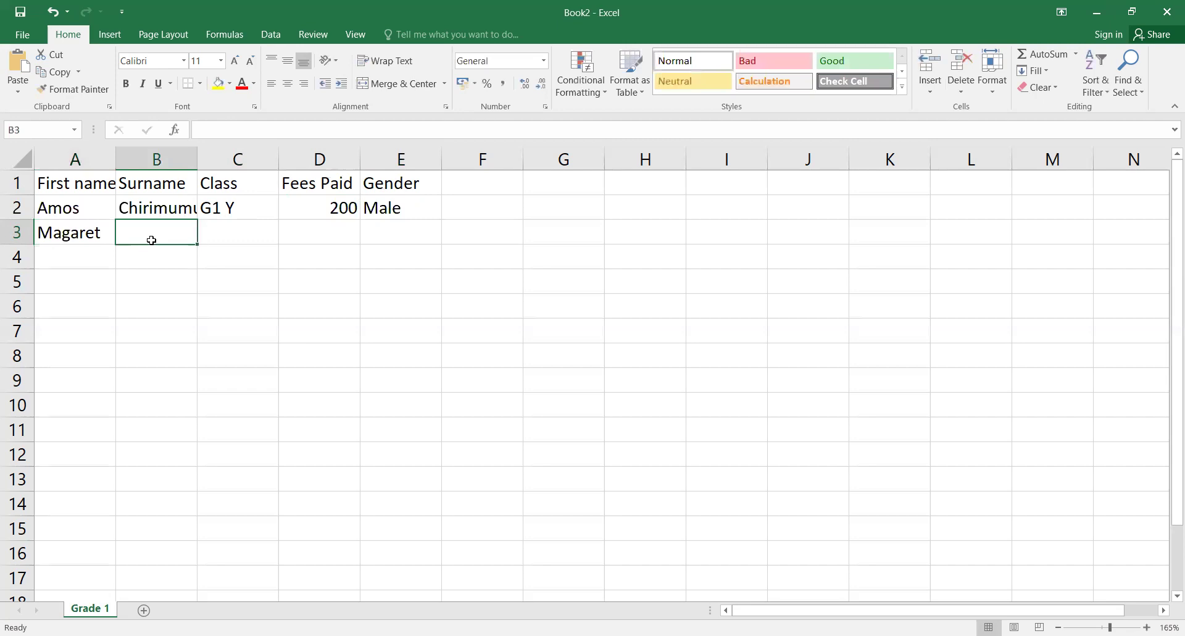
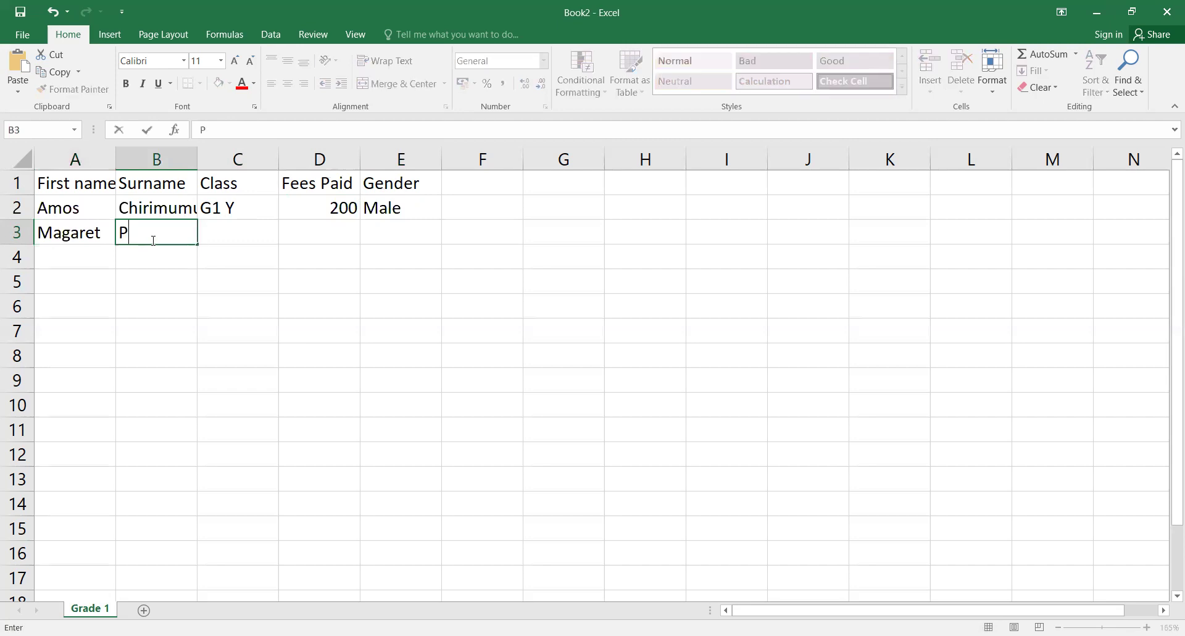
key(Tab)
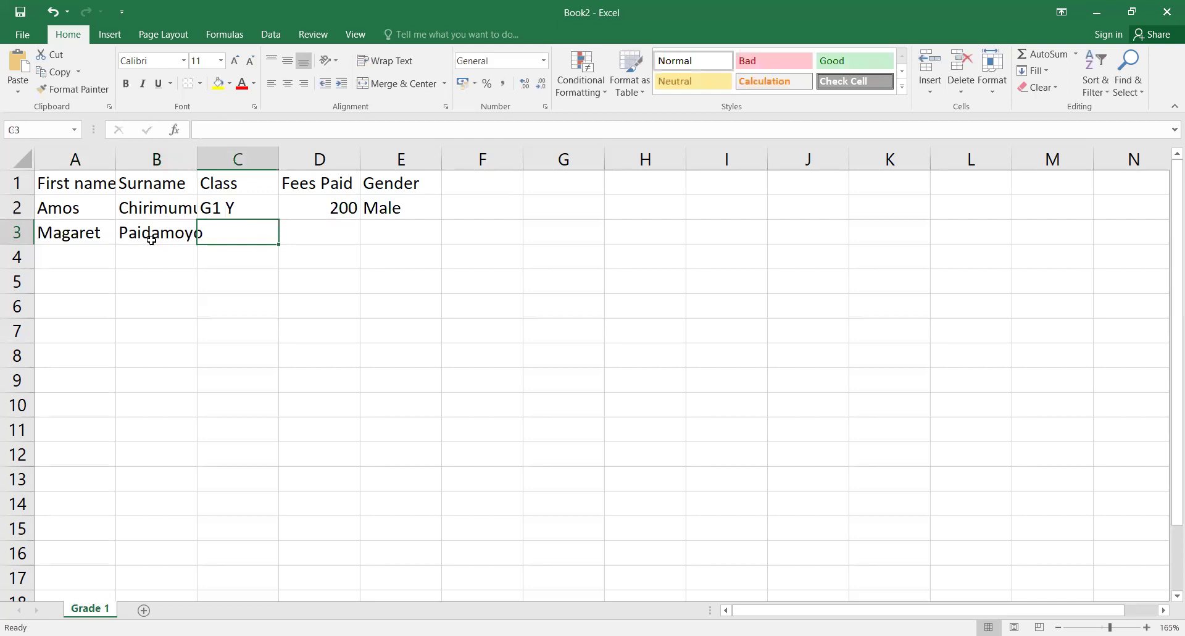
text(G1 )
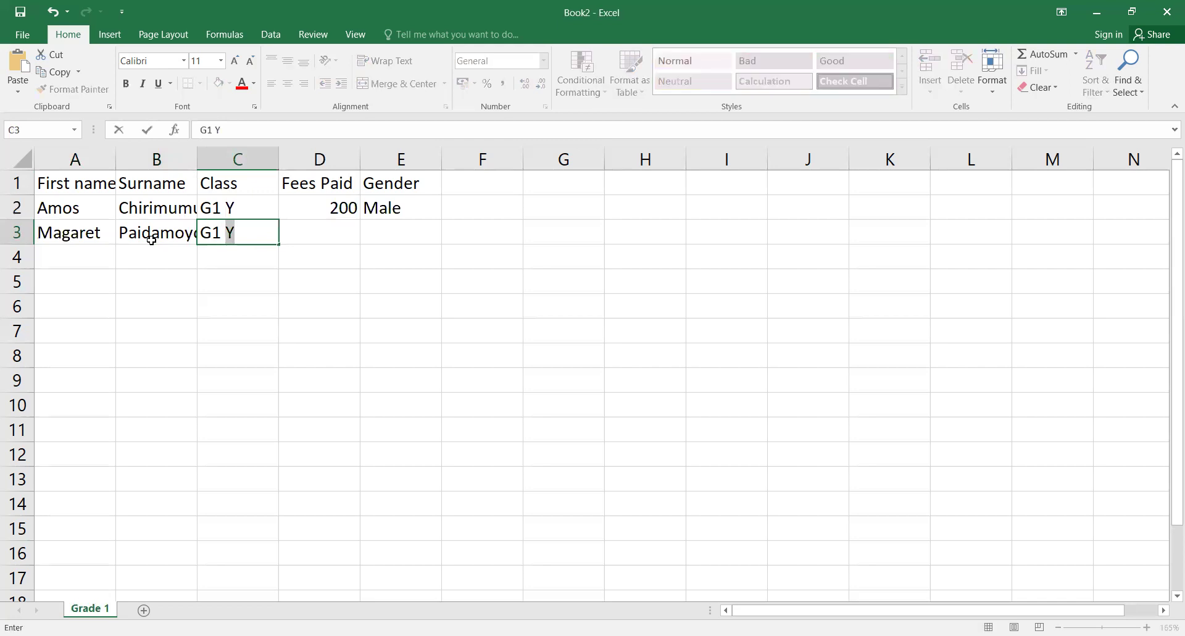
text(b)
key(BackSpace)
key(BackSpace)
text(B)
key(Tab)
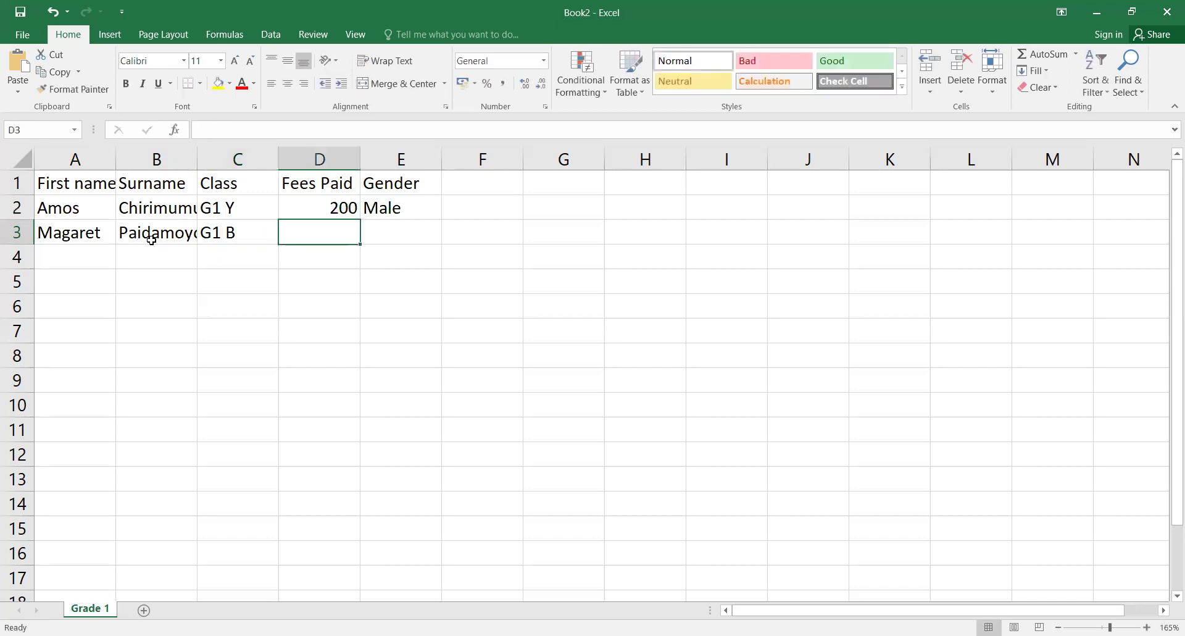
text(150)
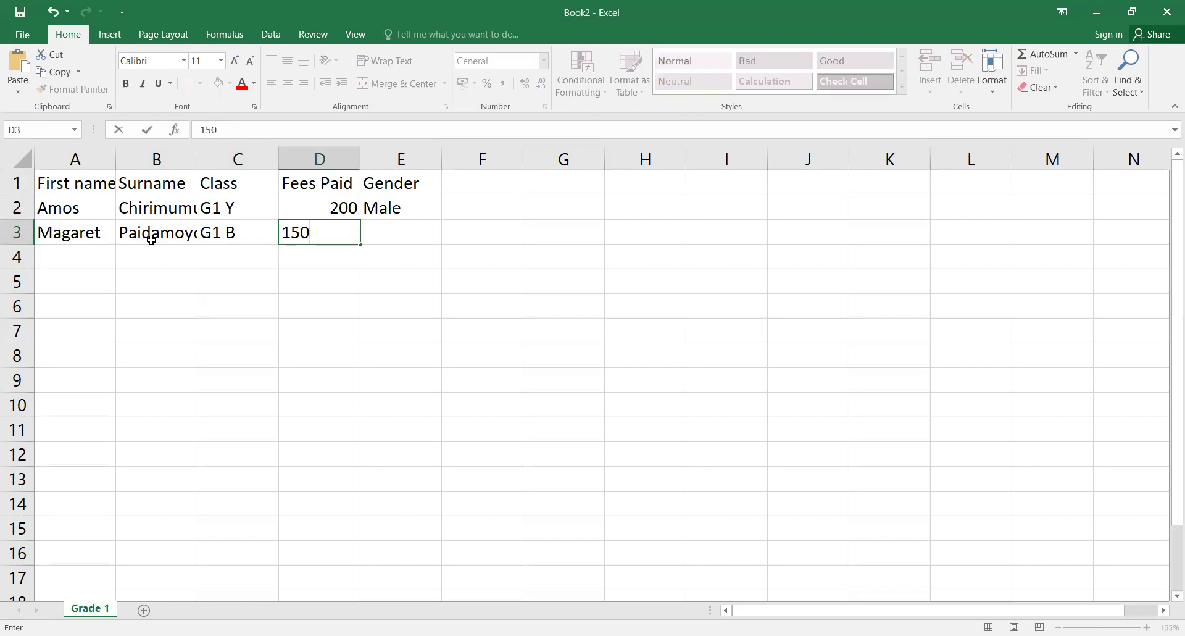
key(Tab)
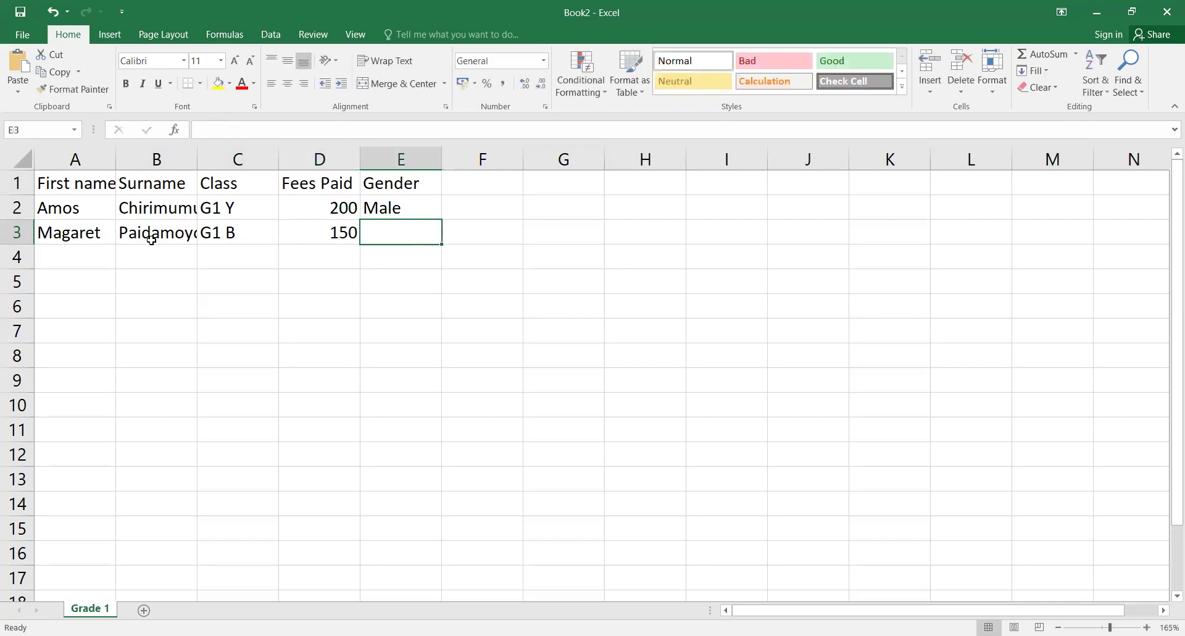
text(Femal)
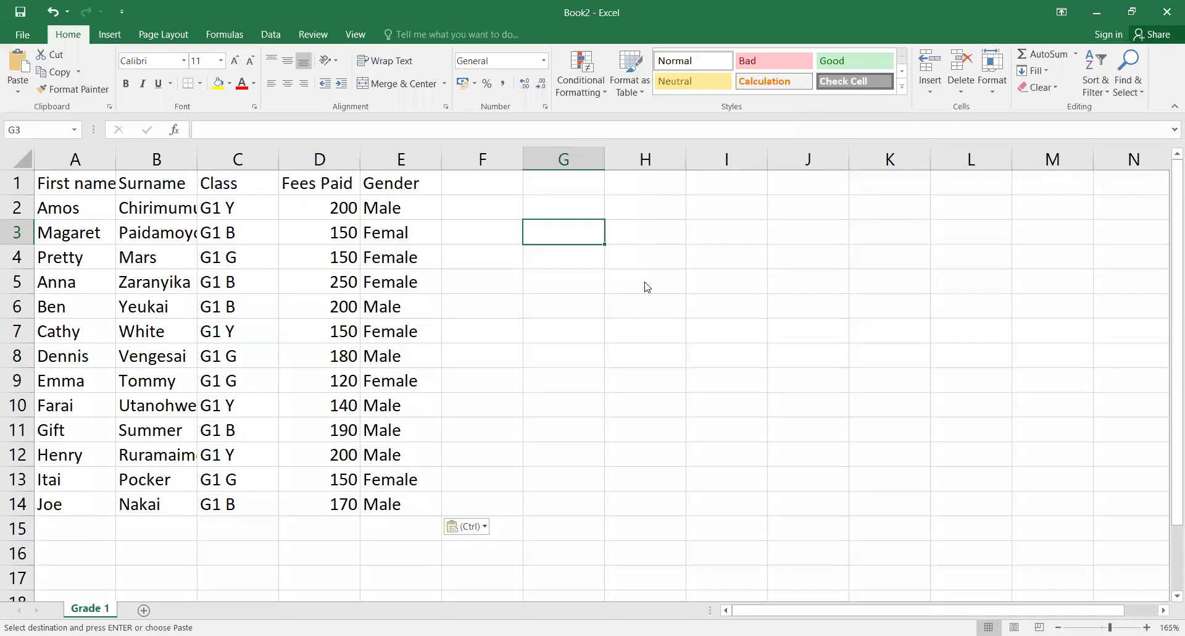
key(alt+Tab)
click(51, 182)
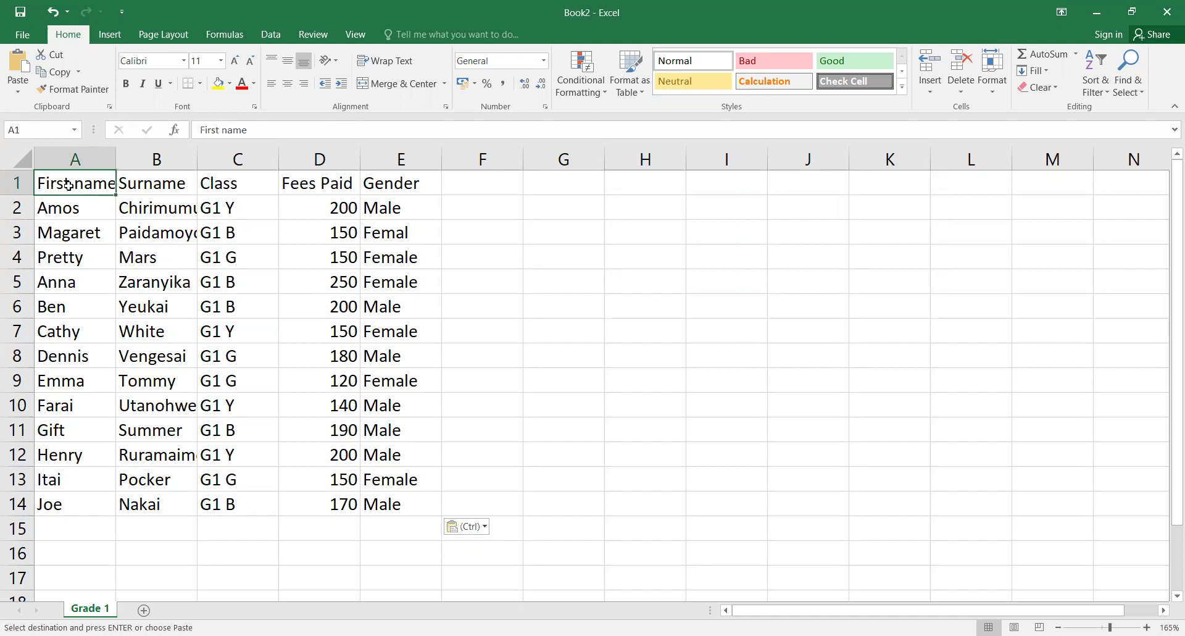
Step: Format the 'First name' header in A1 as bold italic at 14 pt font size
click(126, 84)
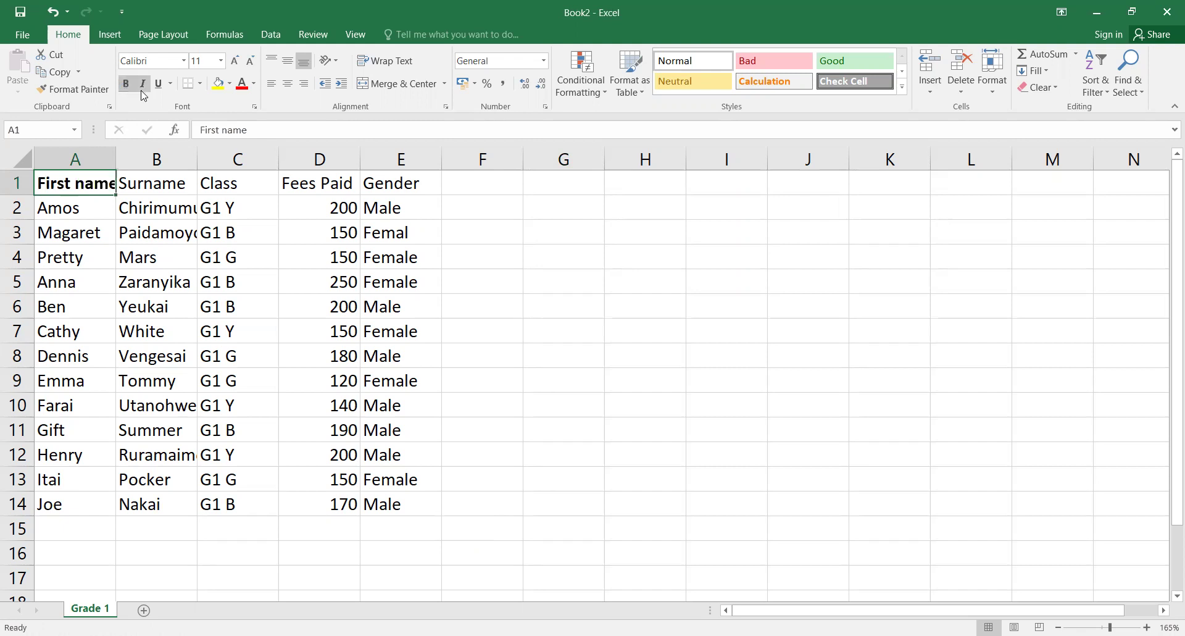
click(145, 85)
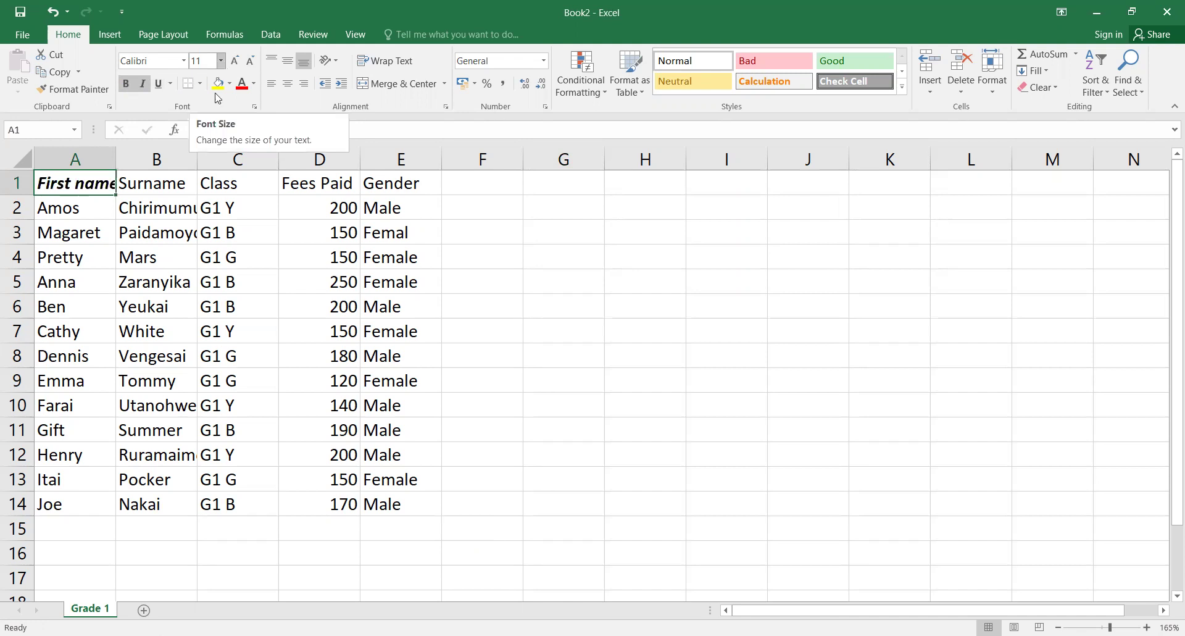
click(221, 61)
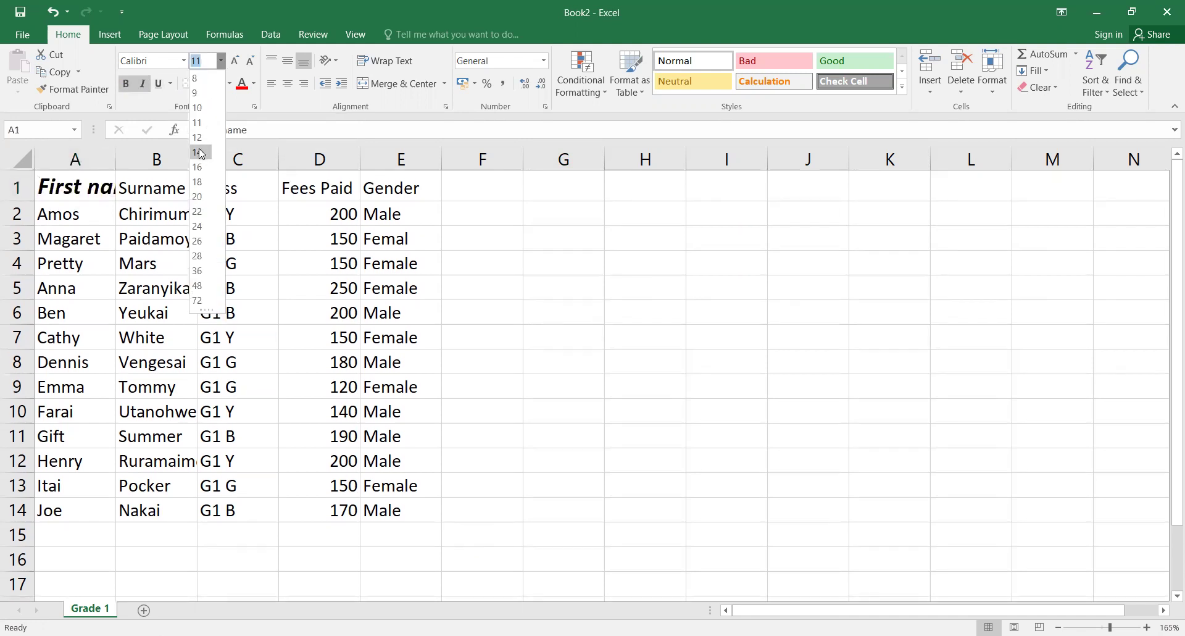
click(201, 152)
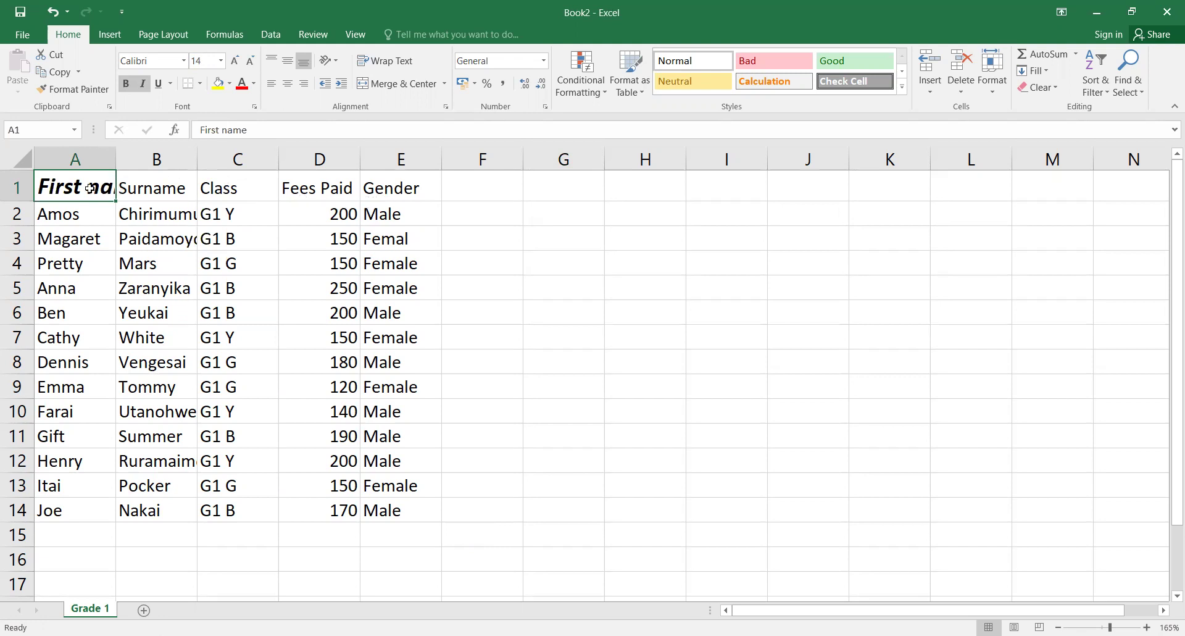
Step: Try copying the First name formatting onto the other headers with Format Painter, then undo it
click(72, 93)
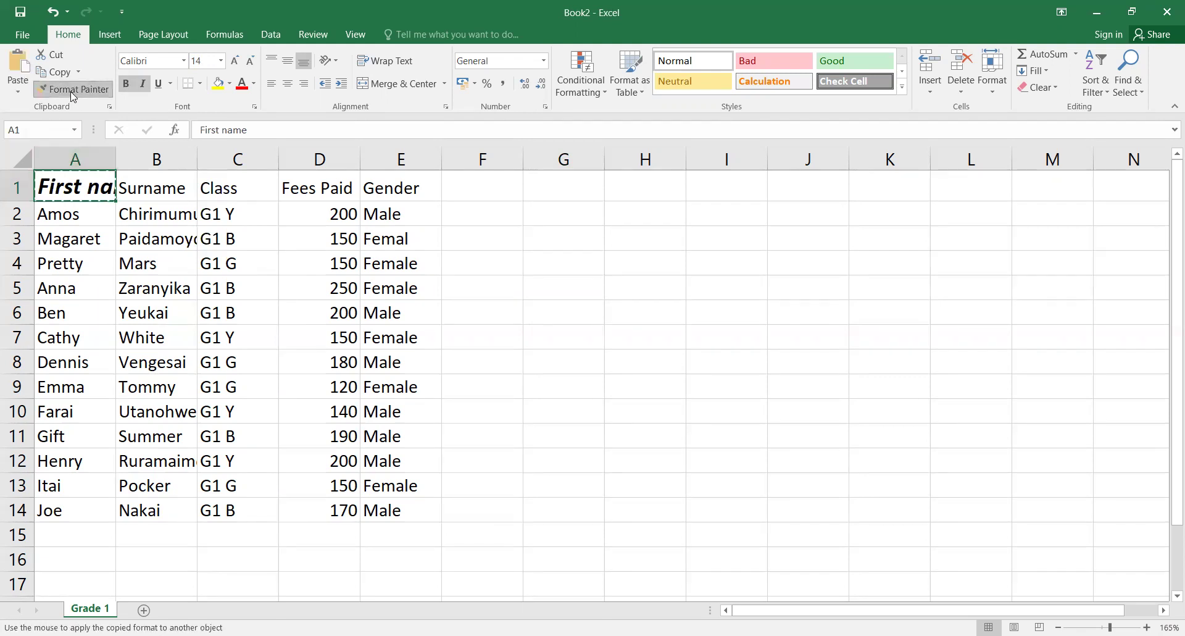
drag(148, 185, 387, 194)
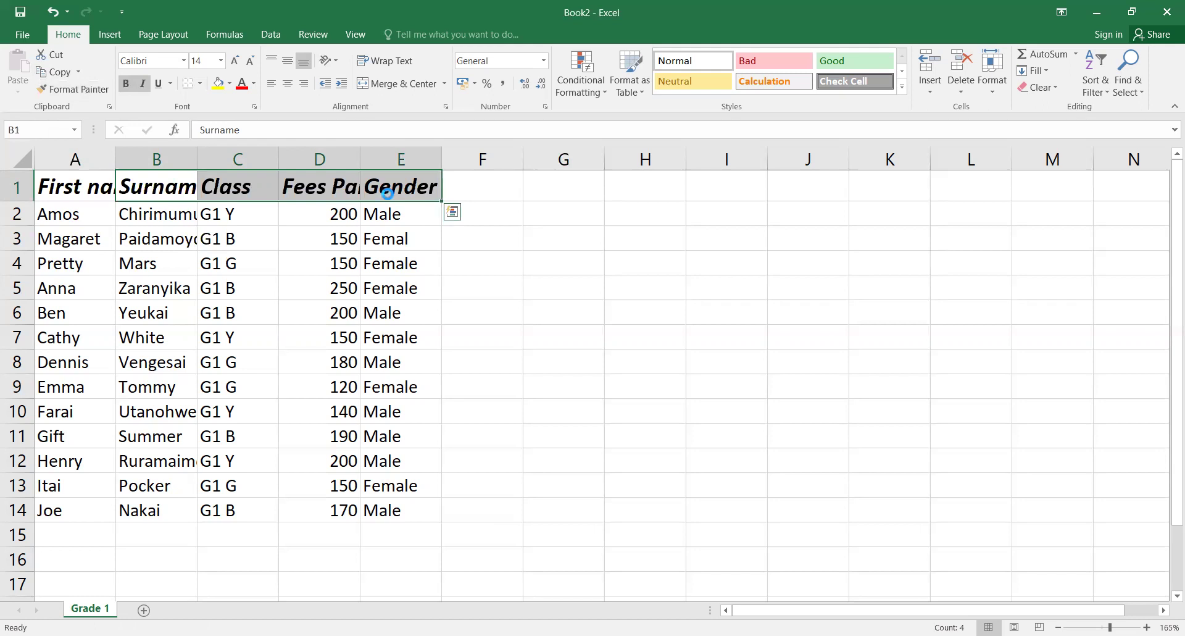
key(ctrl+z)
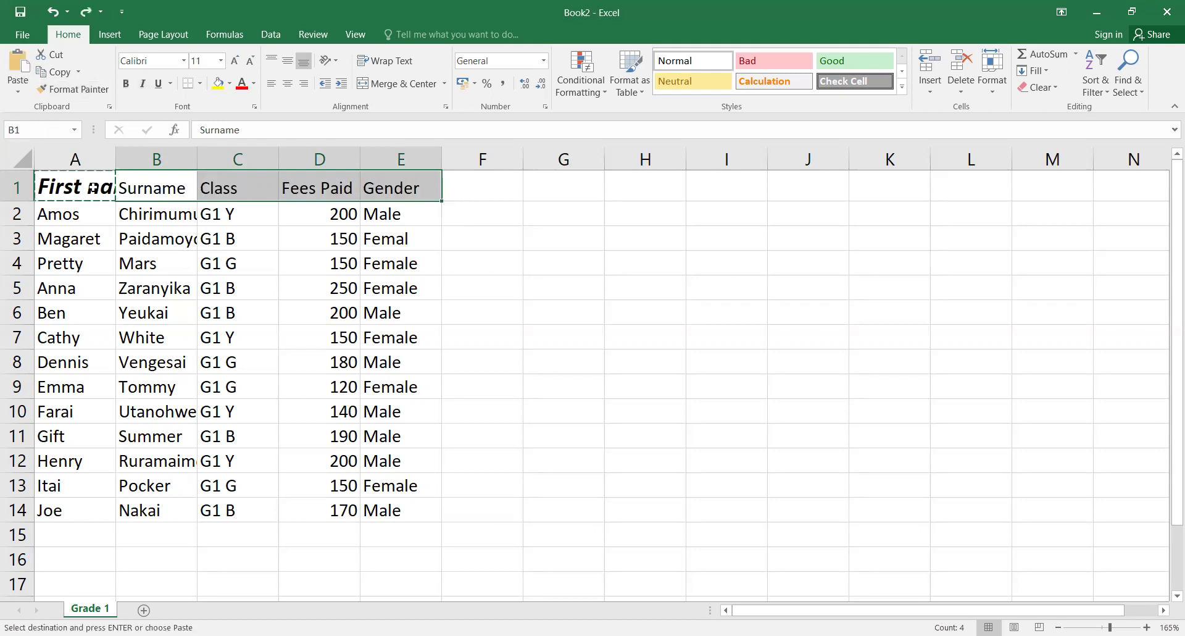
Step: Make the headers in B1:E1 bold, italic and 14 pt
click(153, 189)
drag(152, 189, 390, 201)
click(134, 84)
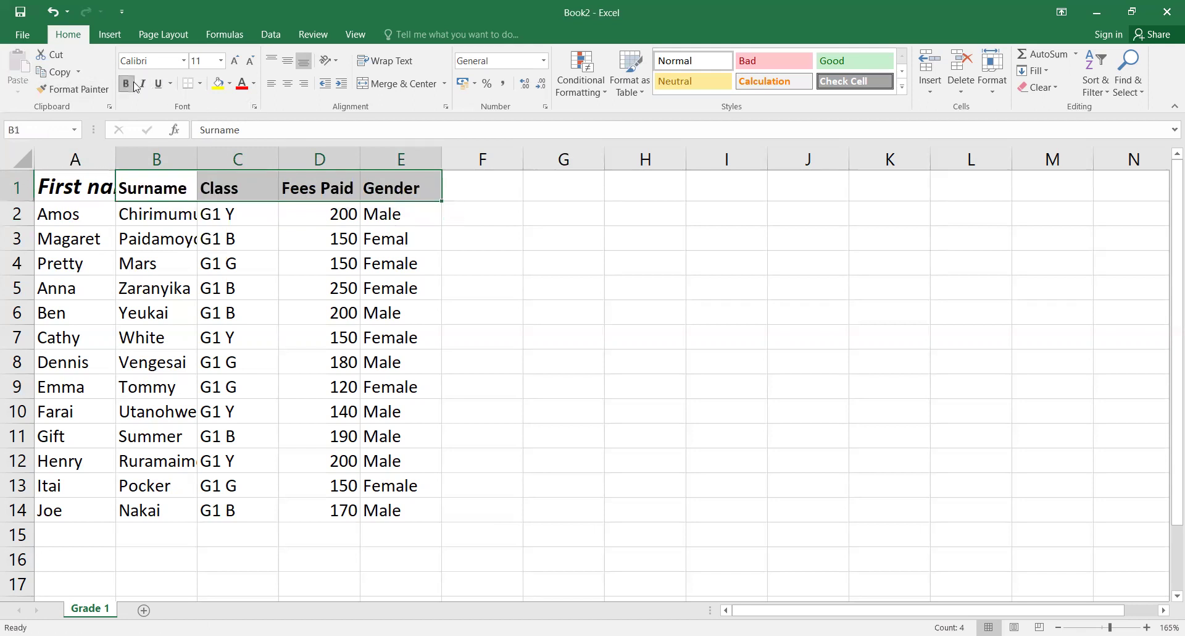
click(145, 85)
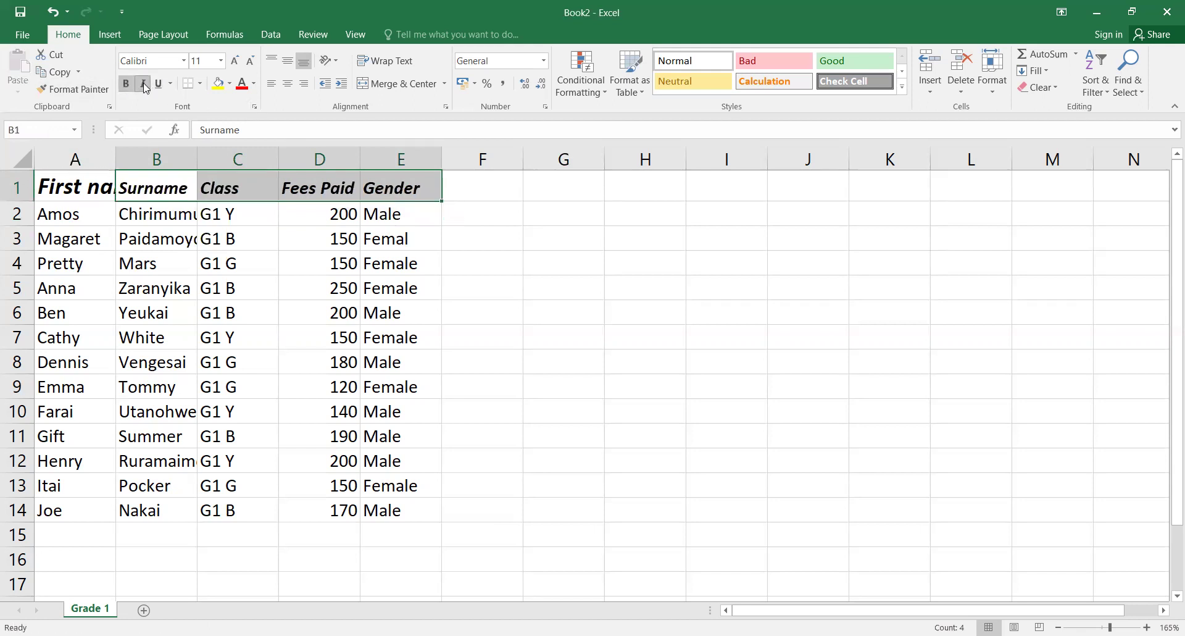
click(220, 61)
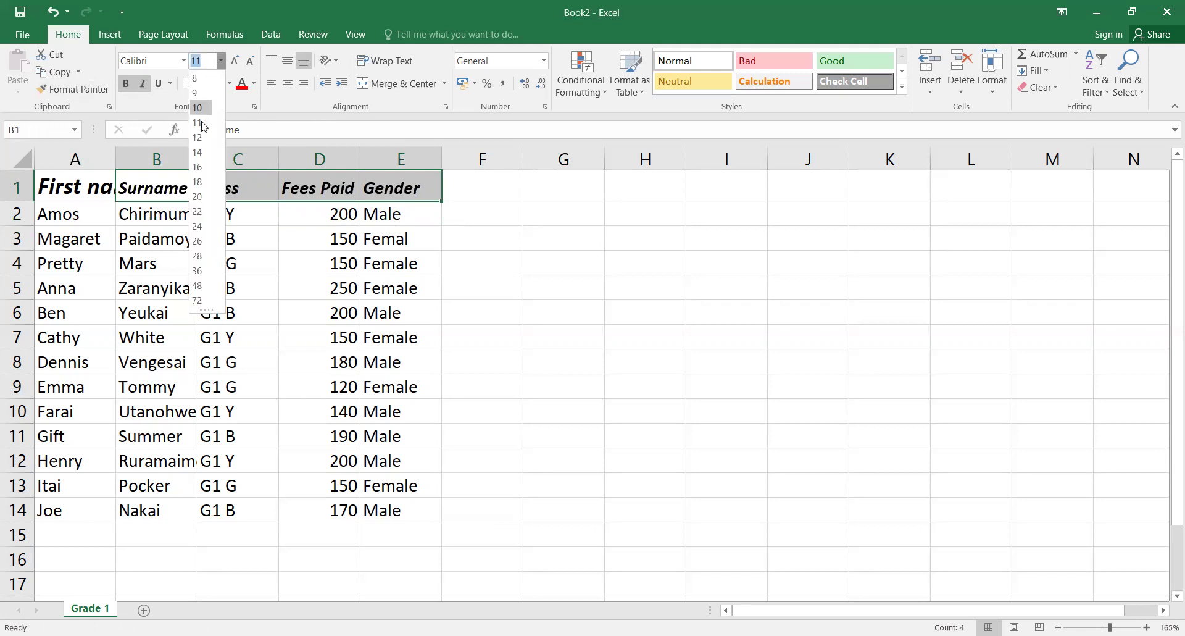
click(197, 152)
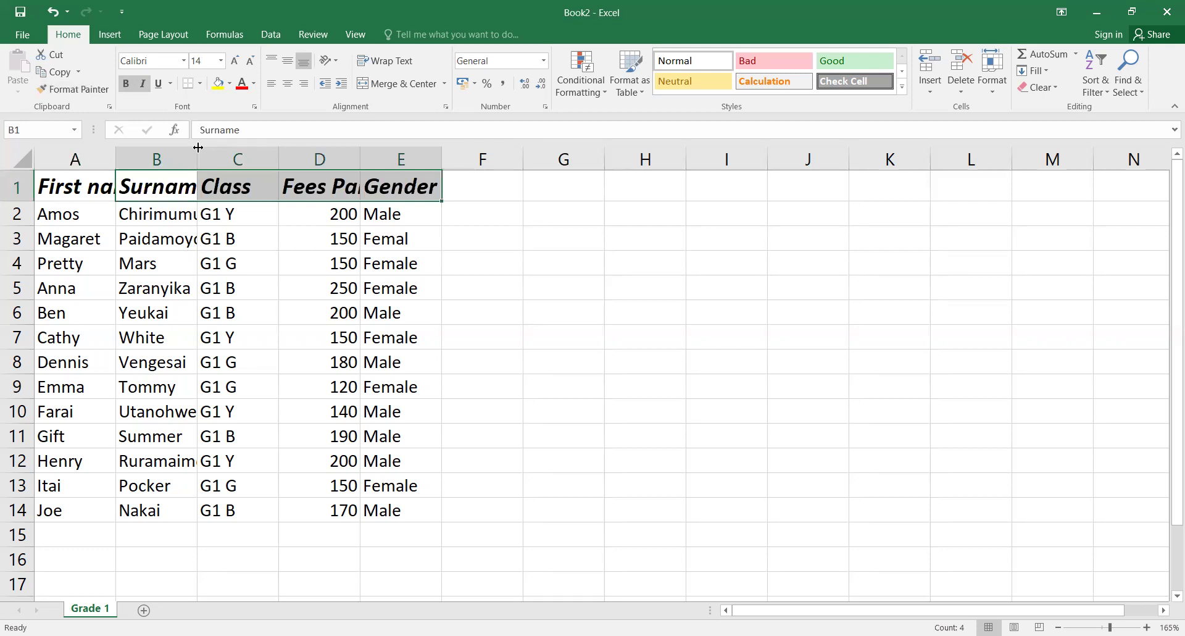
click(75, 192)
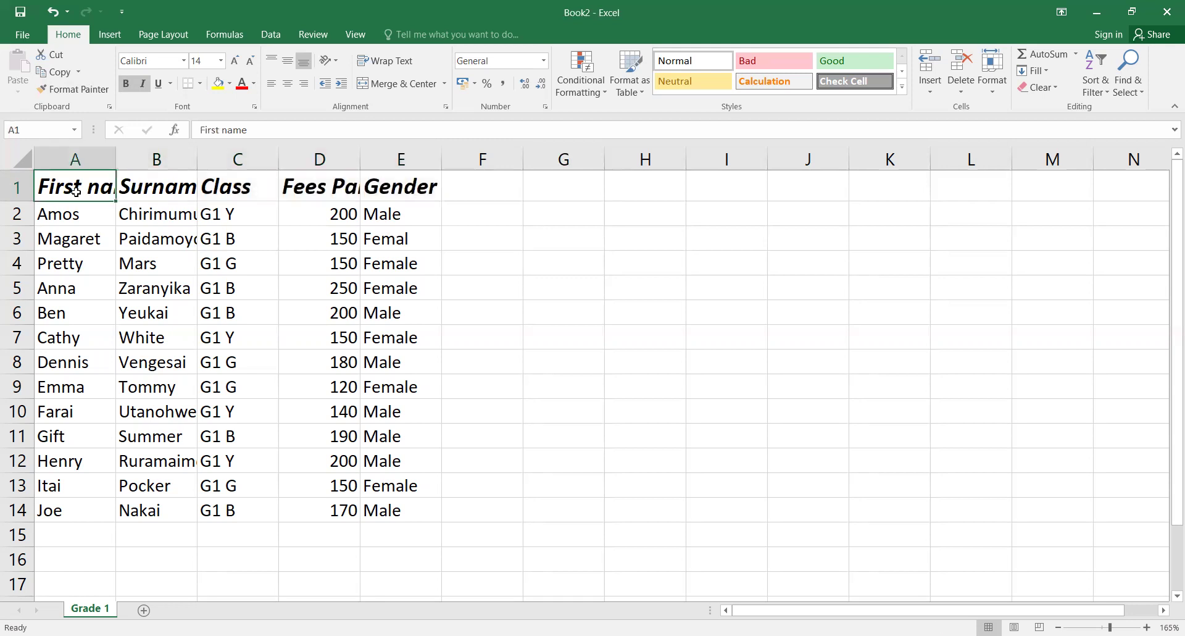
Step: Widen column A so the 'First name' header fits
click(160, 192)
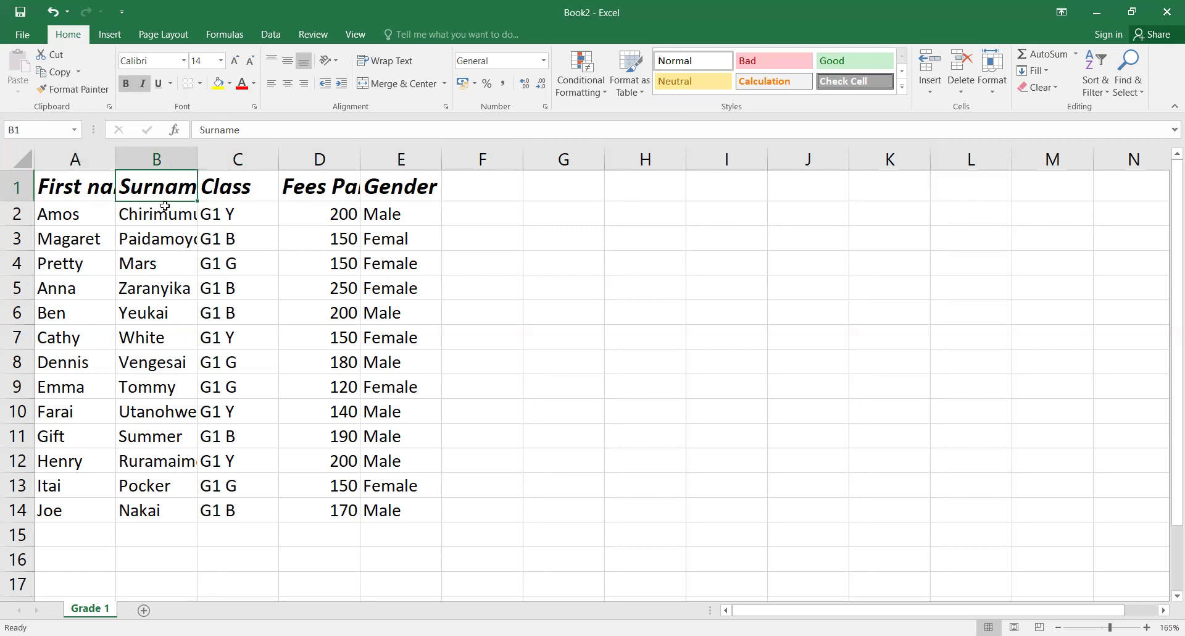
click(169, 215)
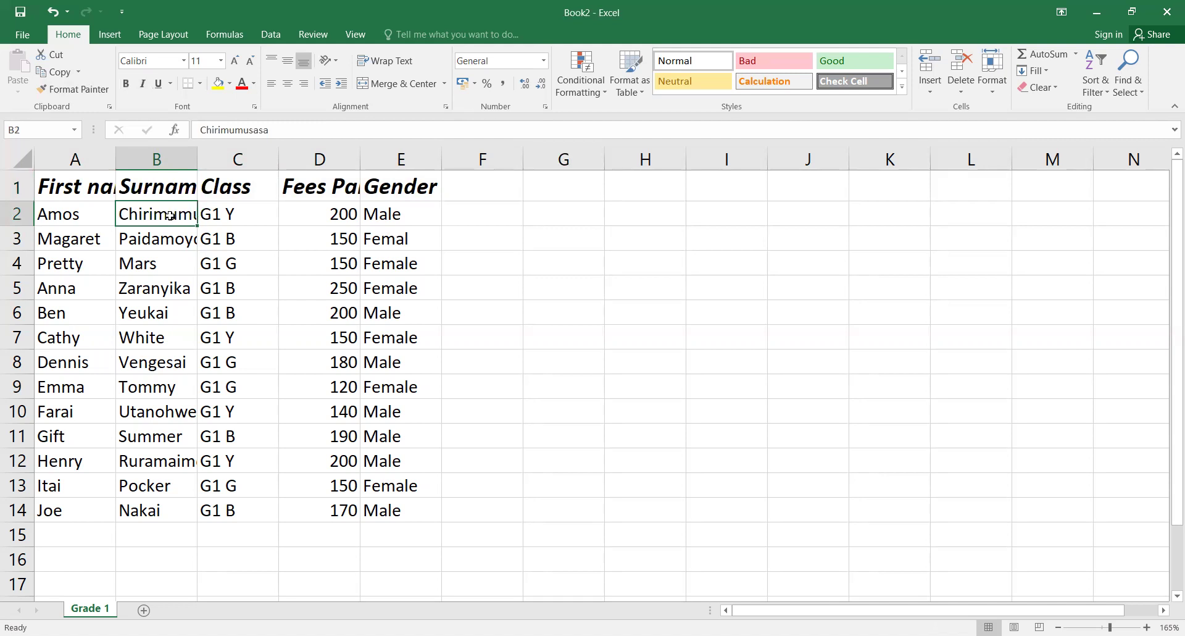
click(176, 235)
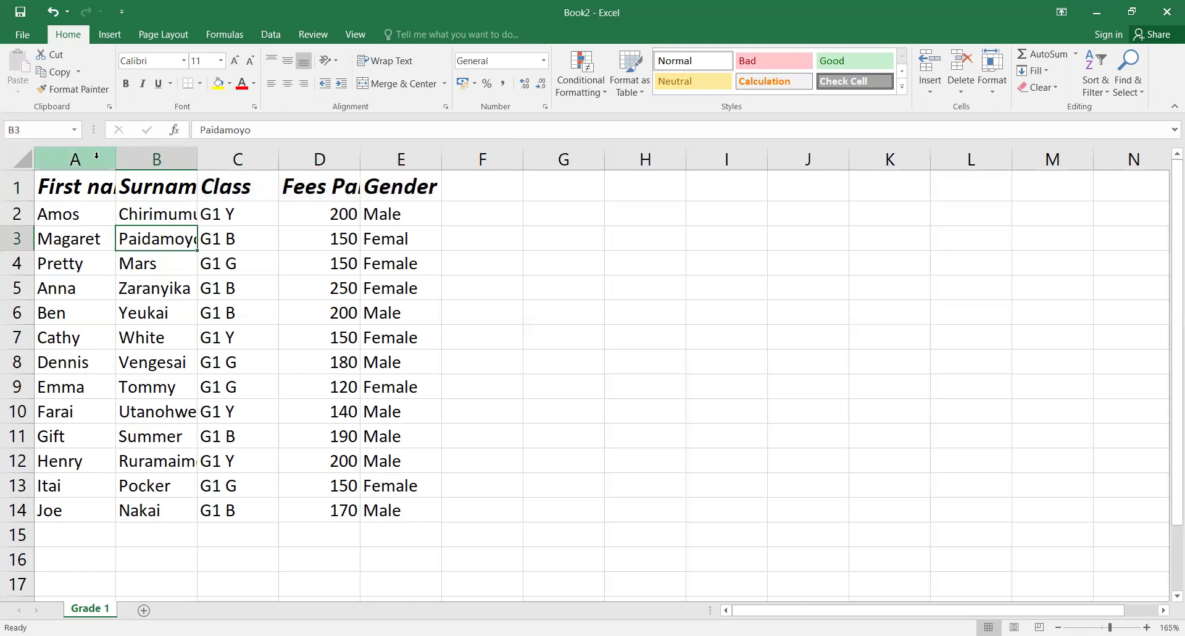
click(97, 155)
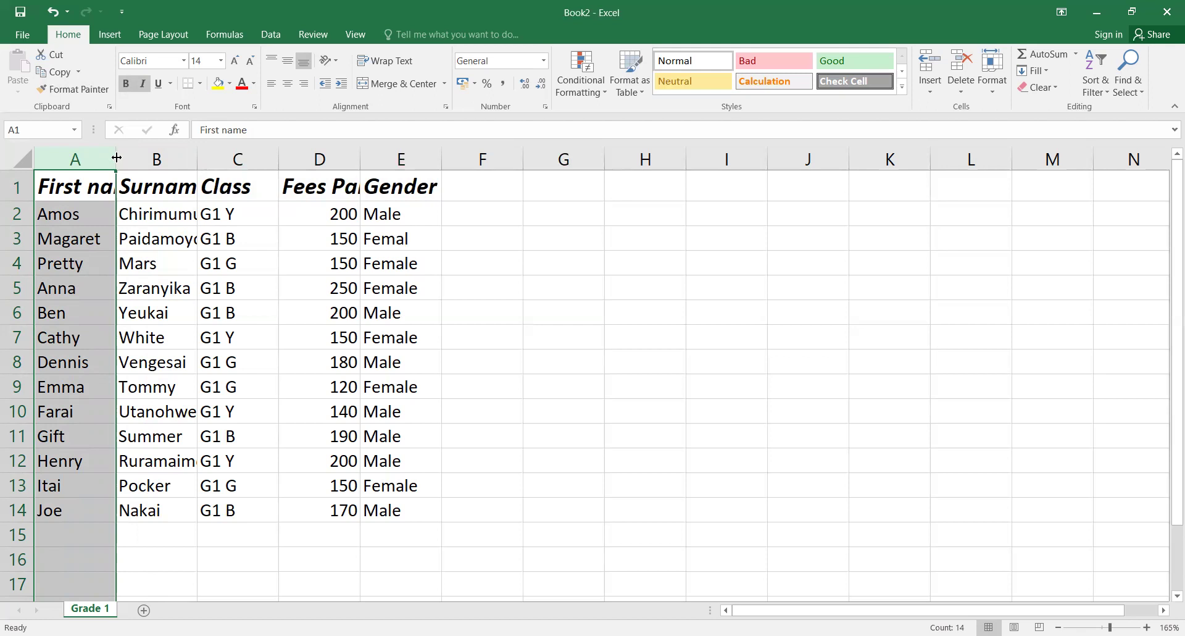
drag(117, 158, 116, 187)
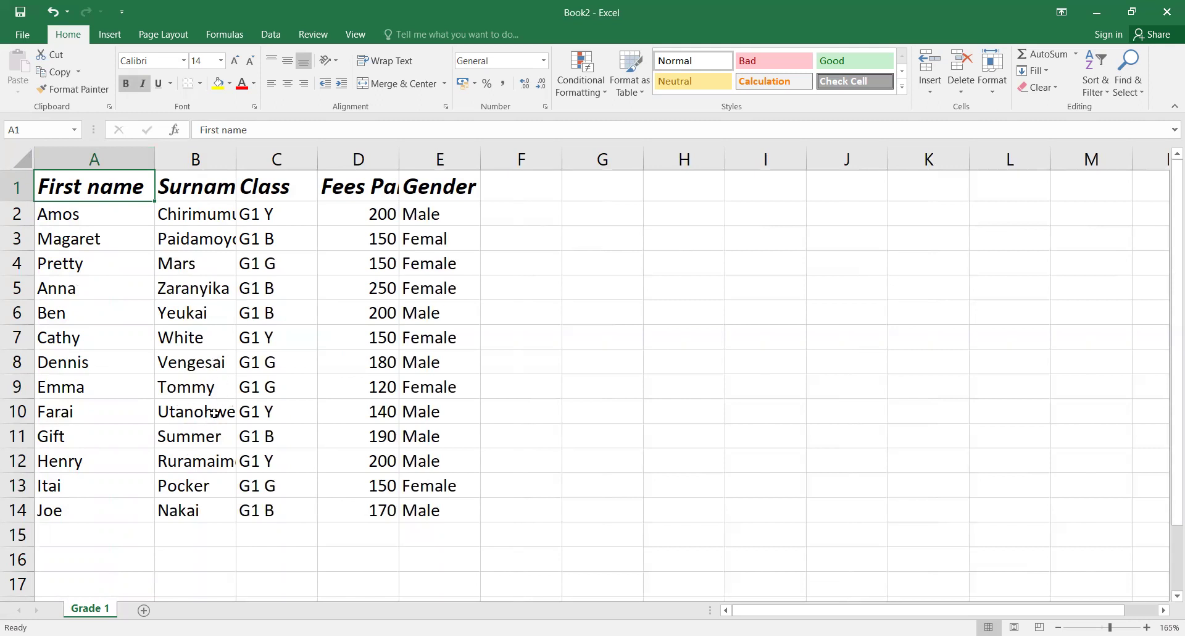
Step: AutoFit all worksheet columns so every header and surname shows in full
click(207, 186)
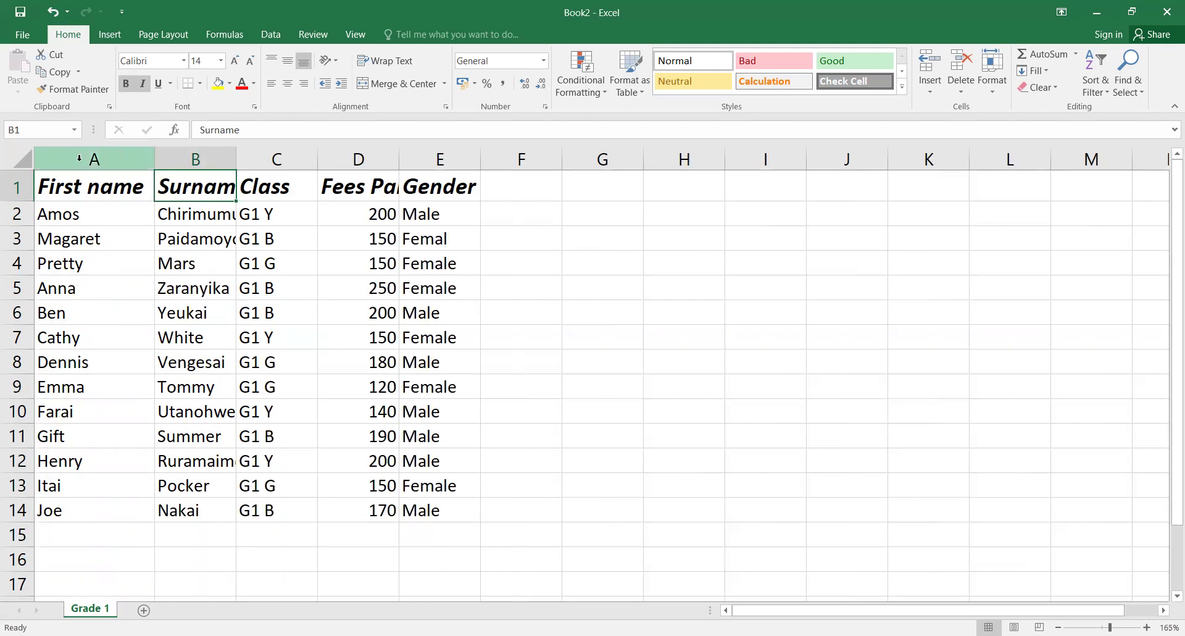
click(24, 163)
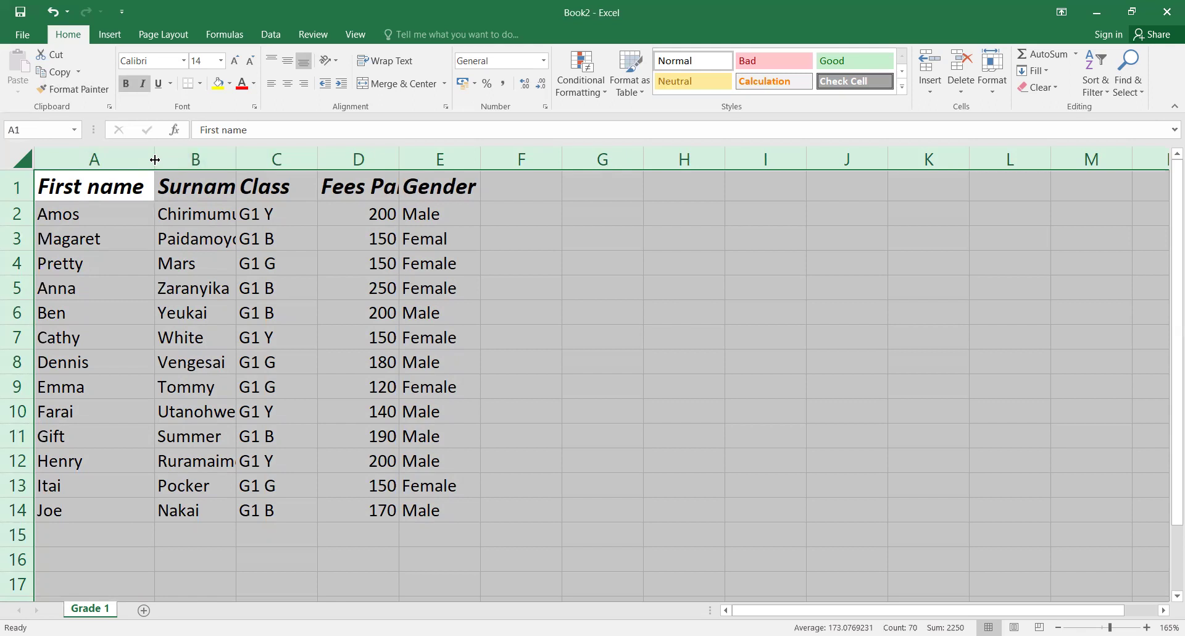
double_click(154, 159)
click(145, 253)
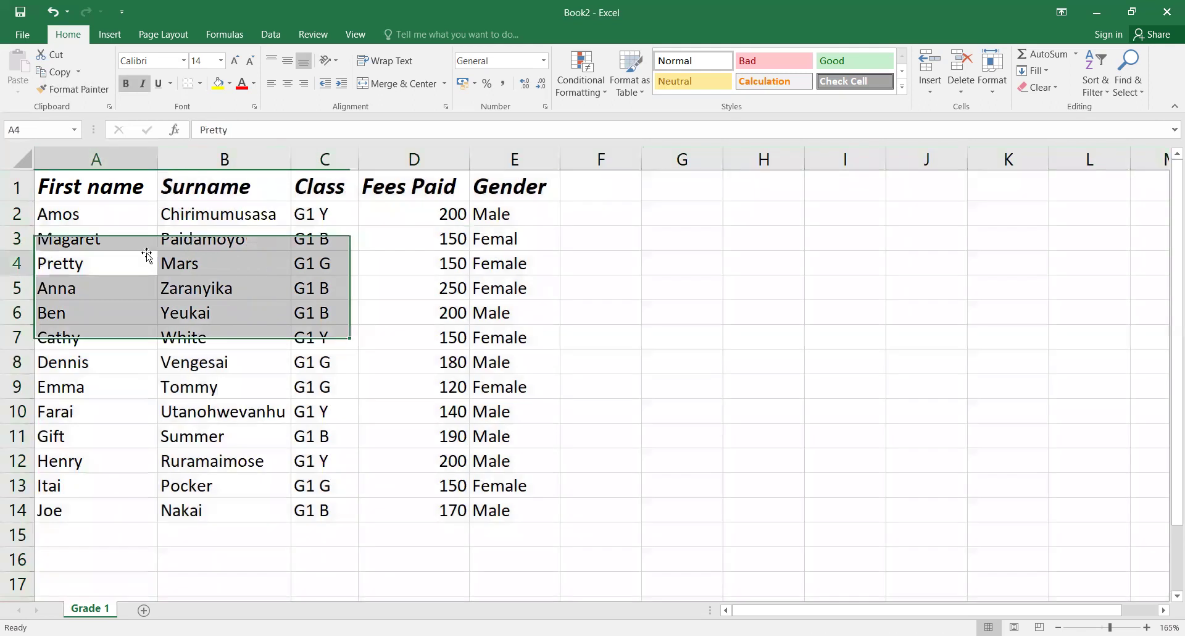
click(252, 212)
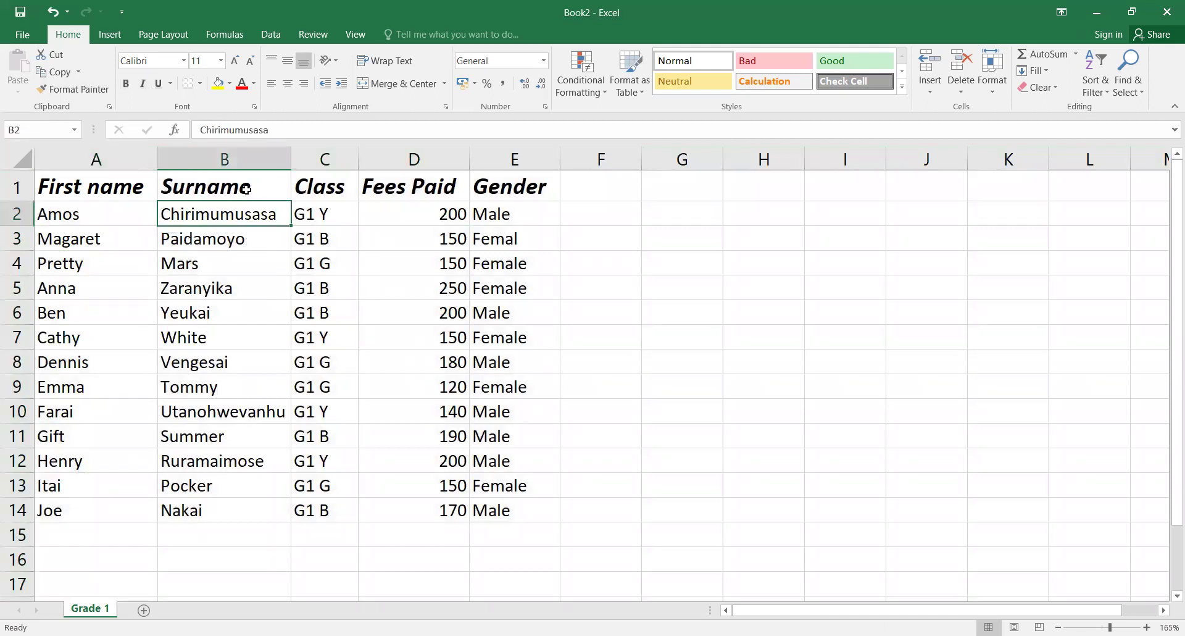
click(247, 189)
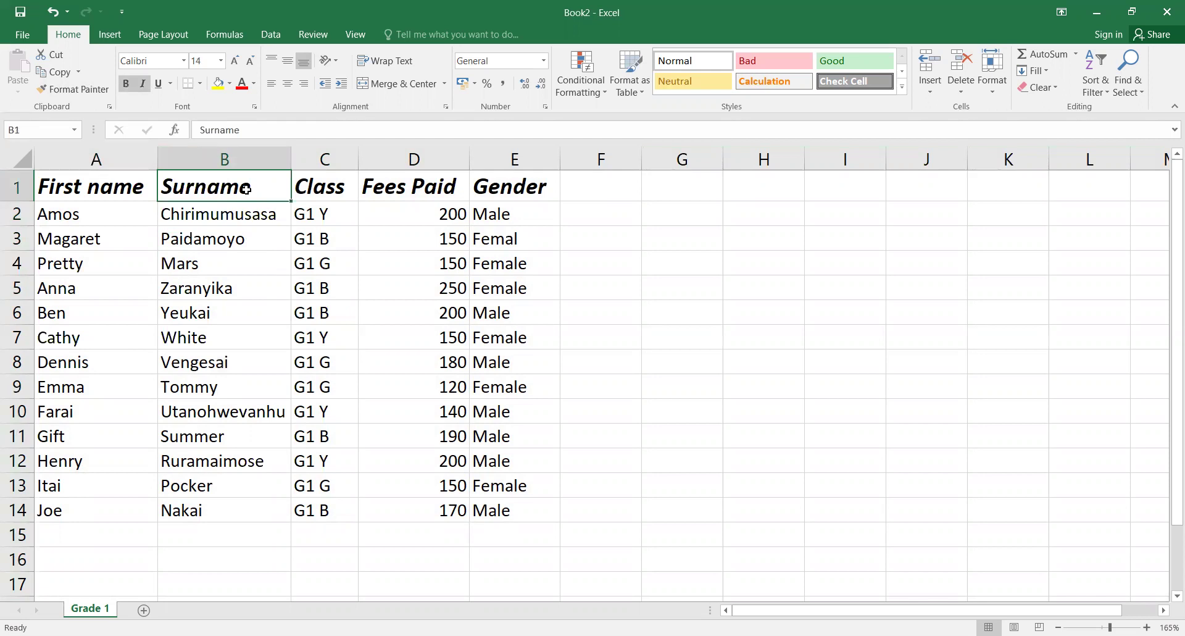
click(104, 189)
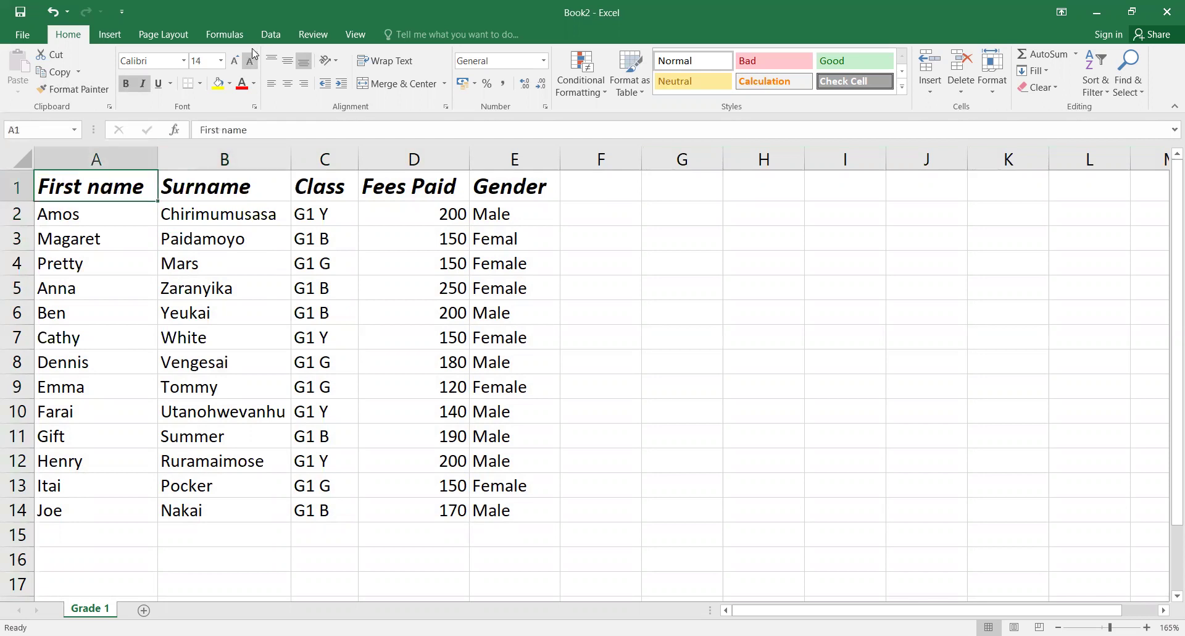
Step: Underline all five headers: First name, Surname, Class, Fees Paid and Gender
click(159, 84)
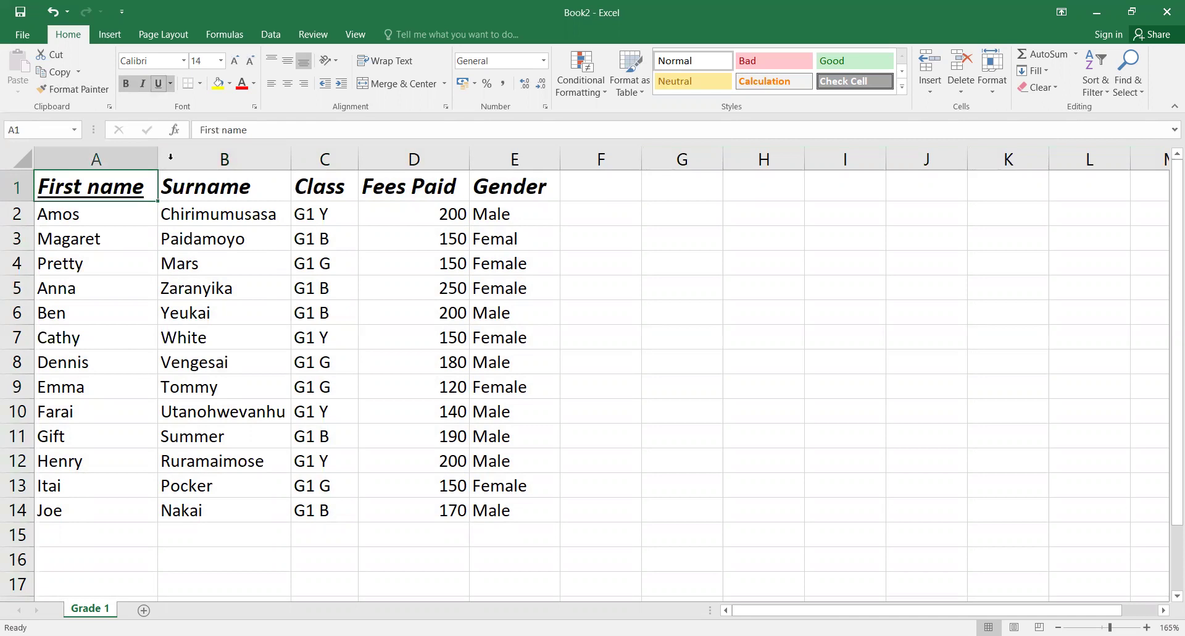
click(205, 188)
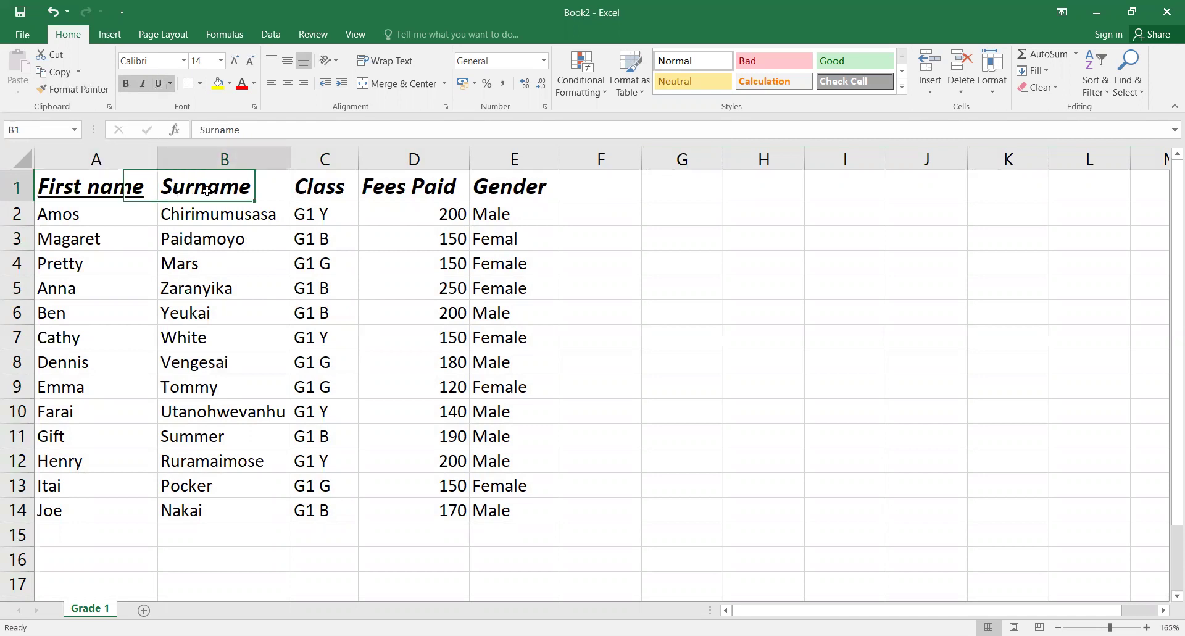
click(158, 83)
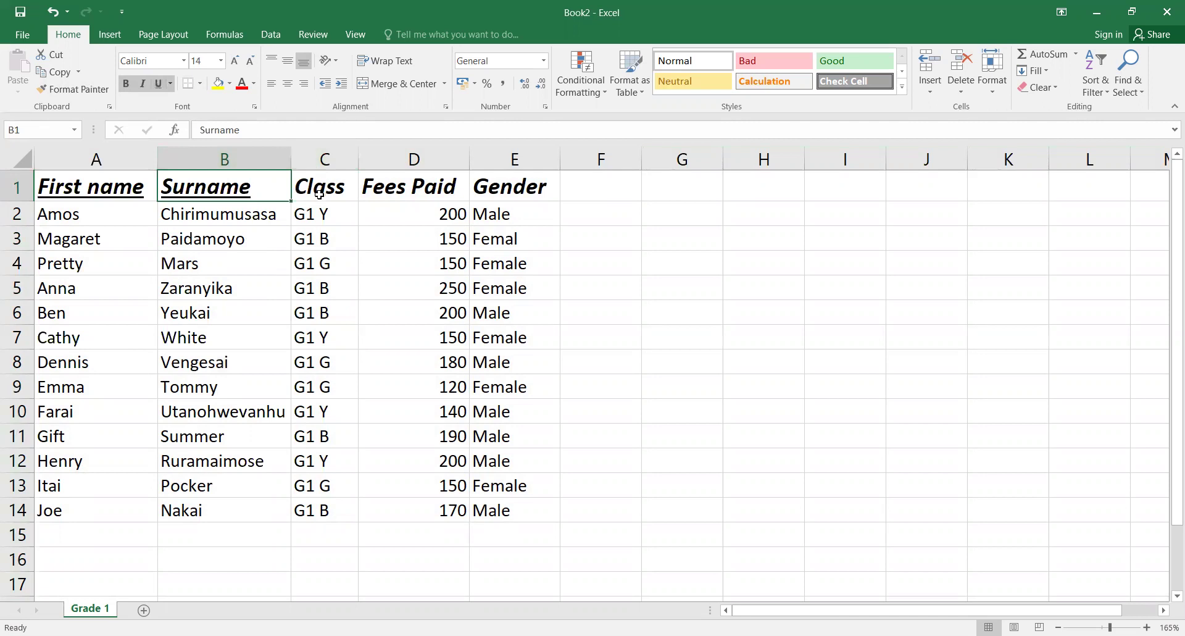
click(320, 192)
click(160, 84)
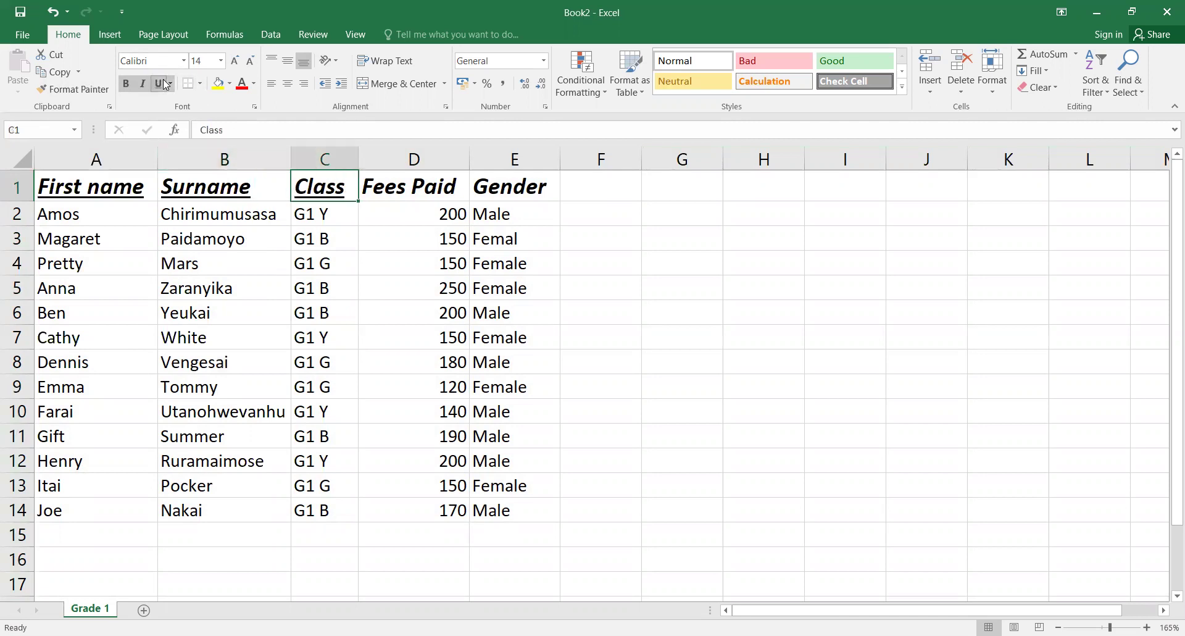
click(394, 188)
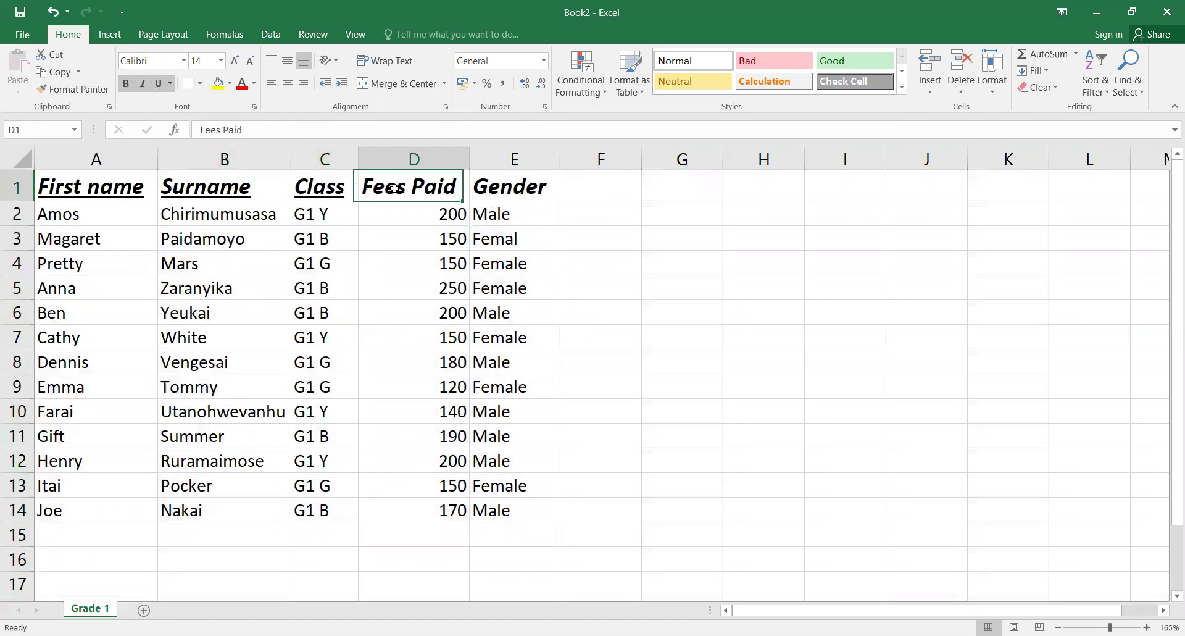
click(159, 86)
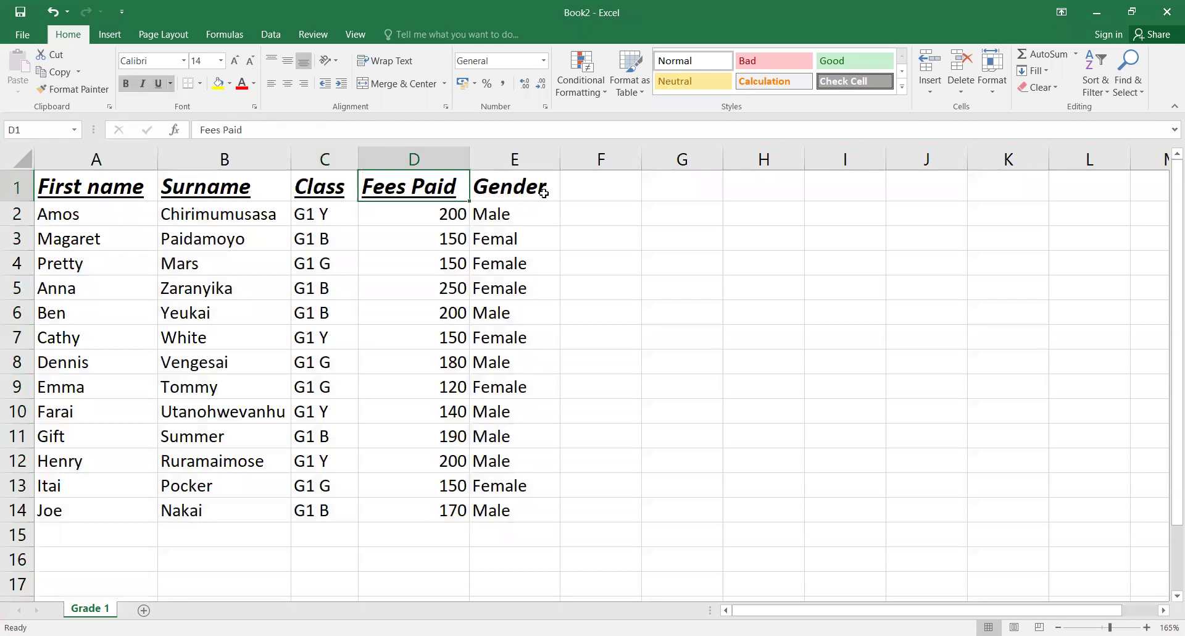
click(516, 184)
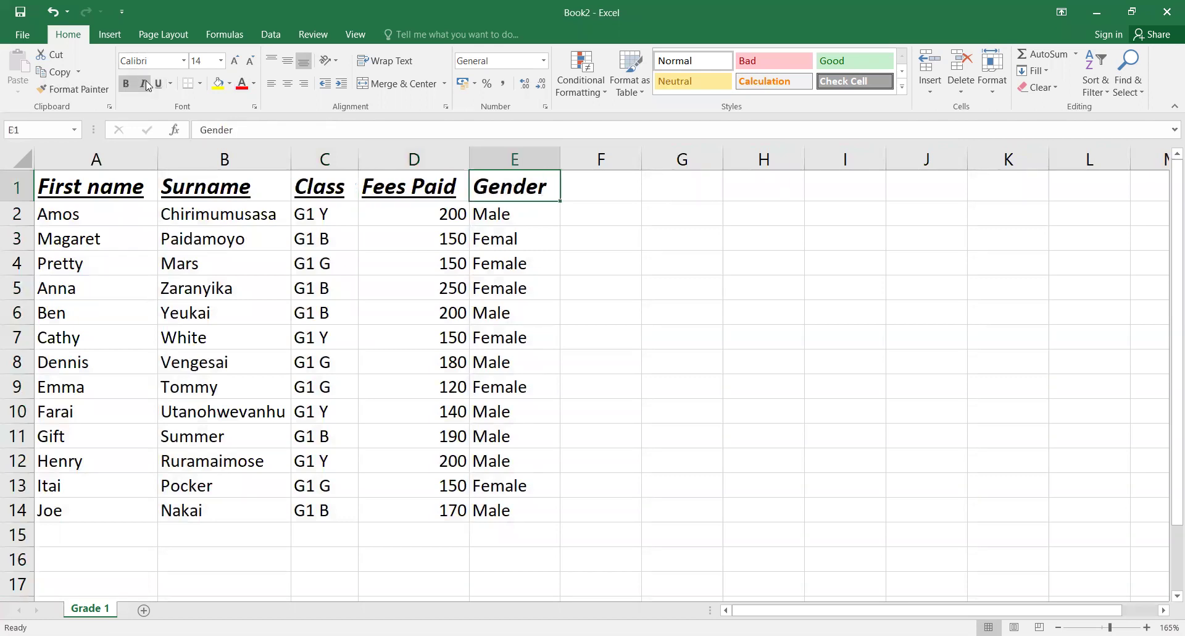
click(159, 85)
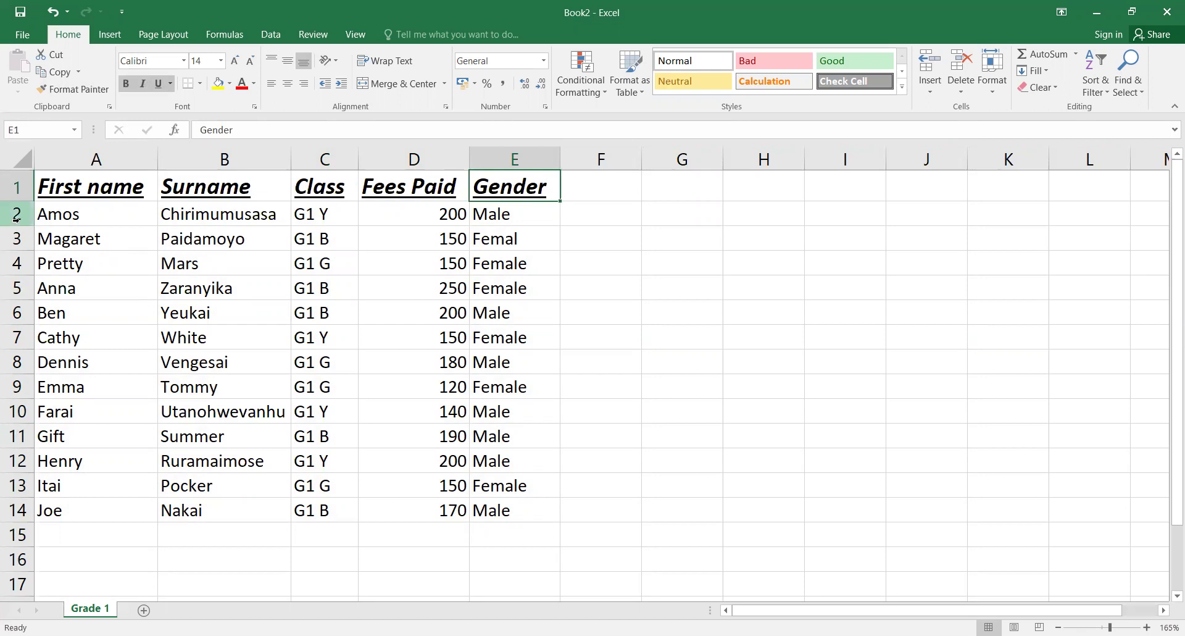
Step: Give header row A1:E1 dark blue text and a grey fill (White, Background 1, Darker 35%)
click(69, 189)
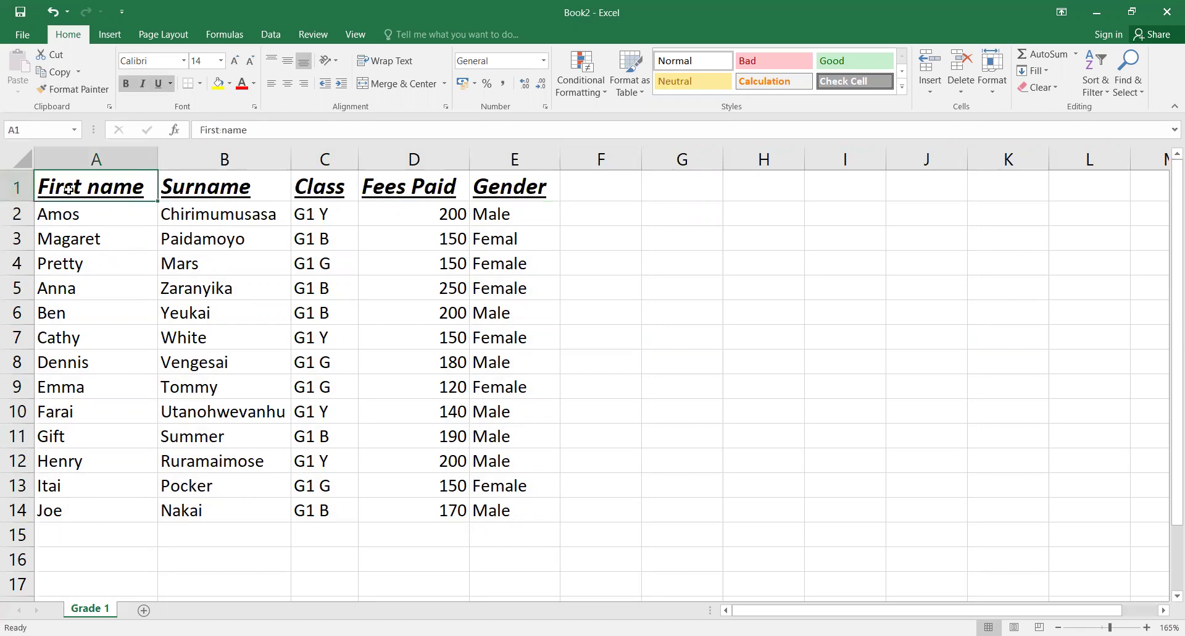
drag(69, 189, 511, 183)
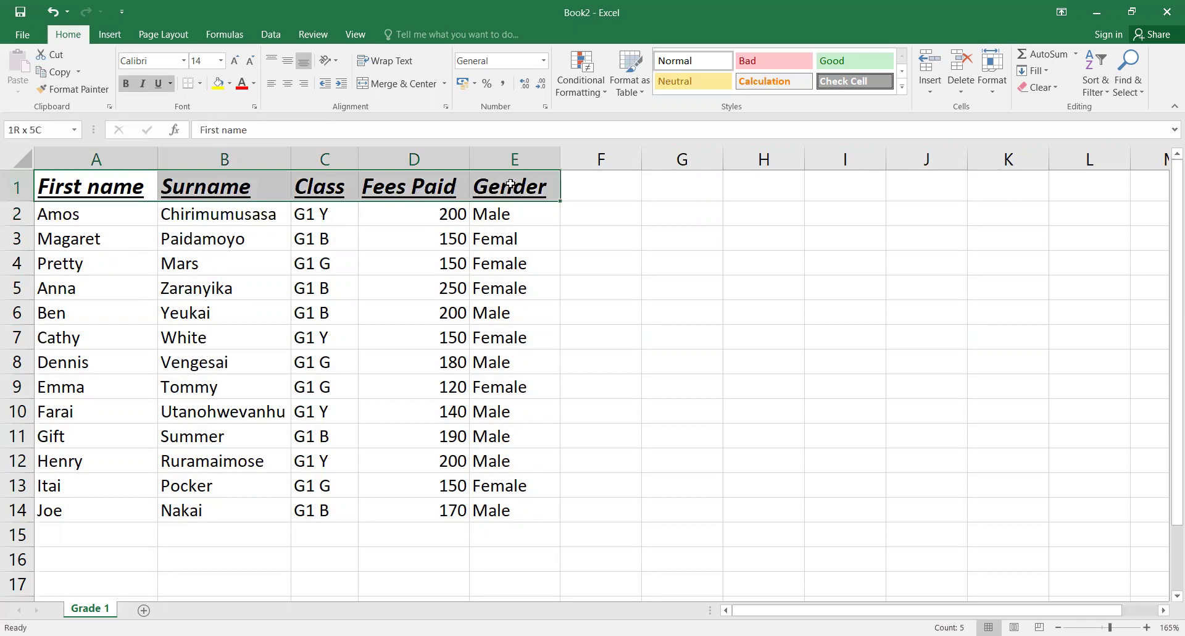
click(254, 85)
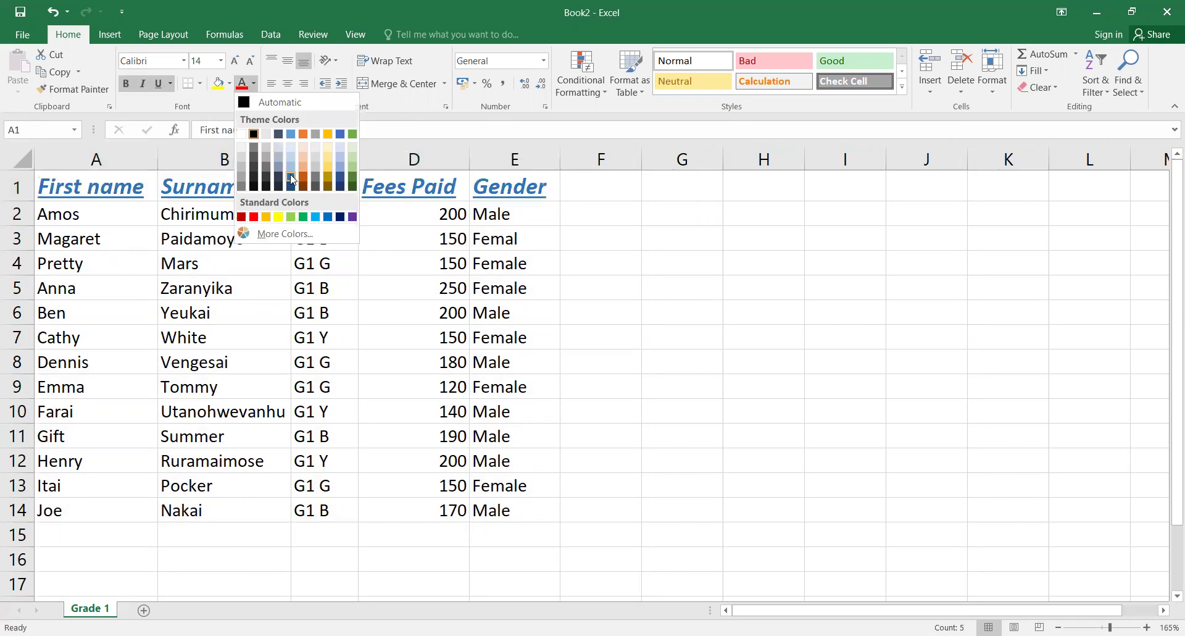
click(340, 180)
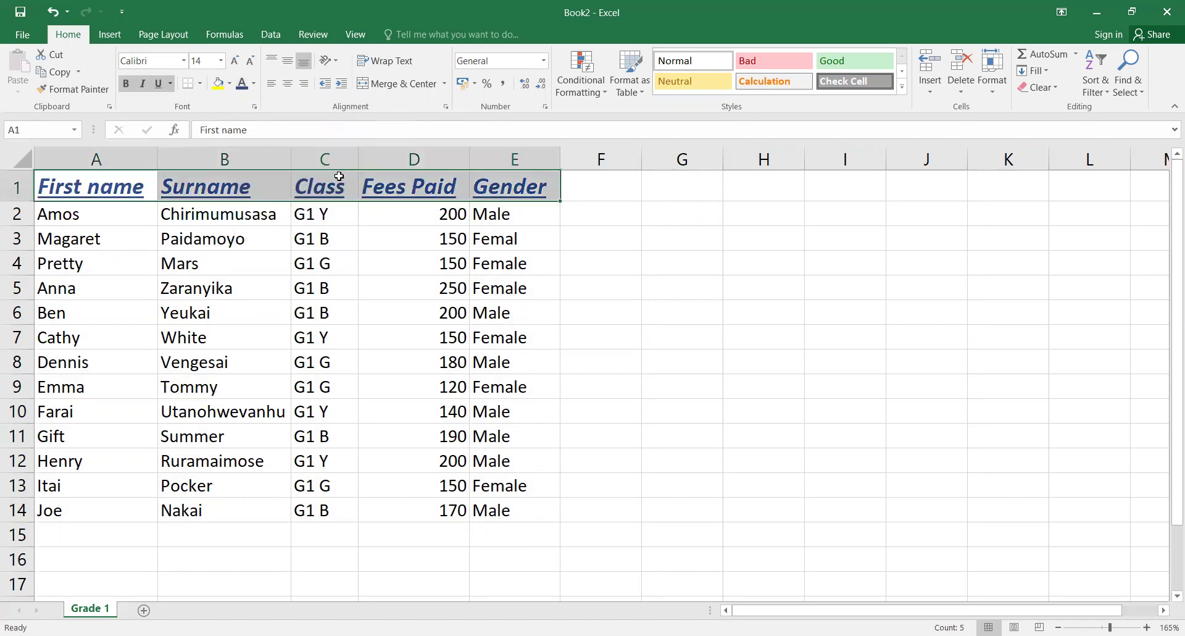
click(229, 87)
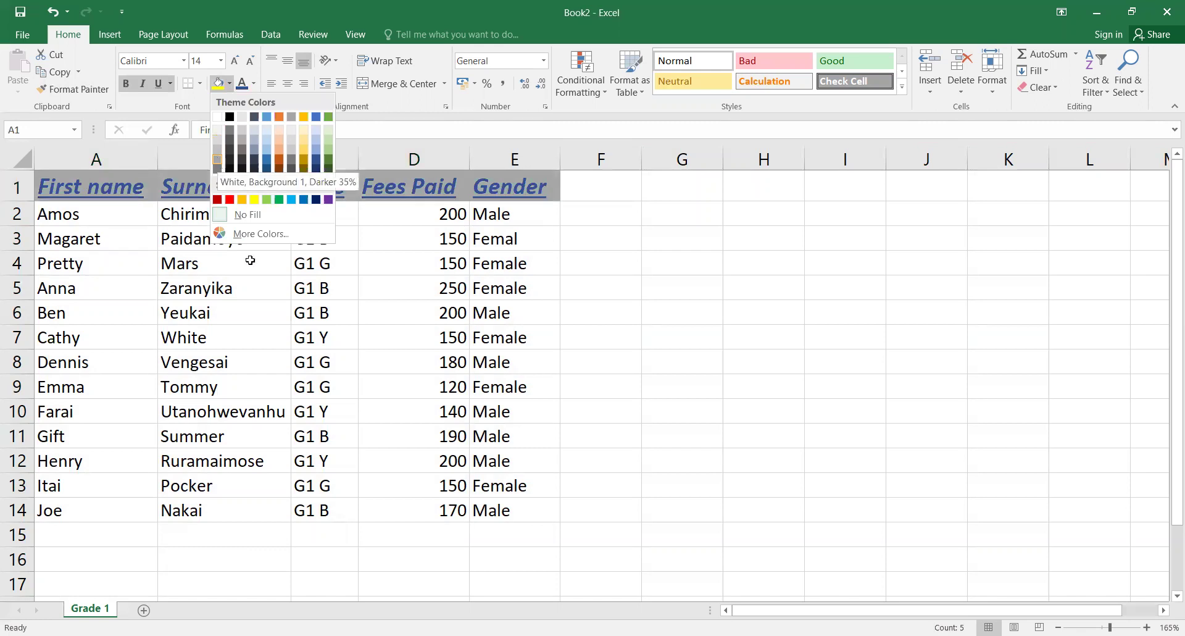
click(262, 278)
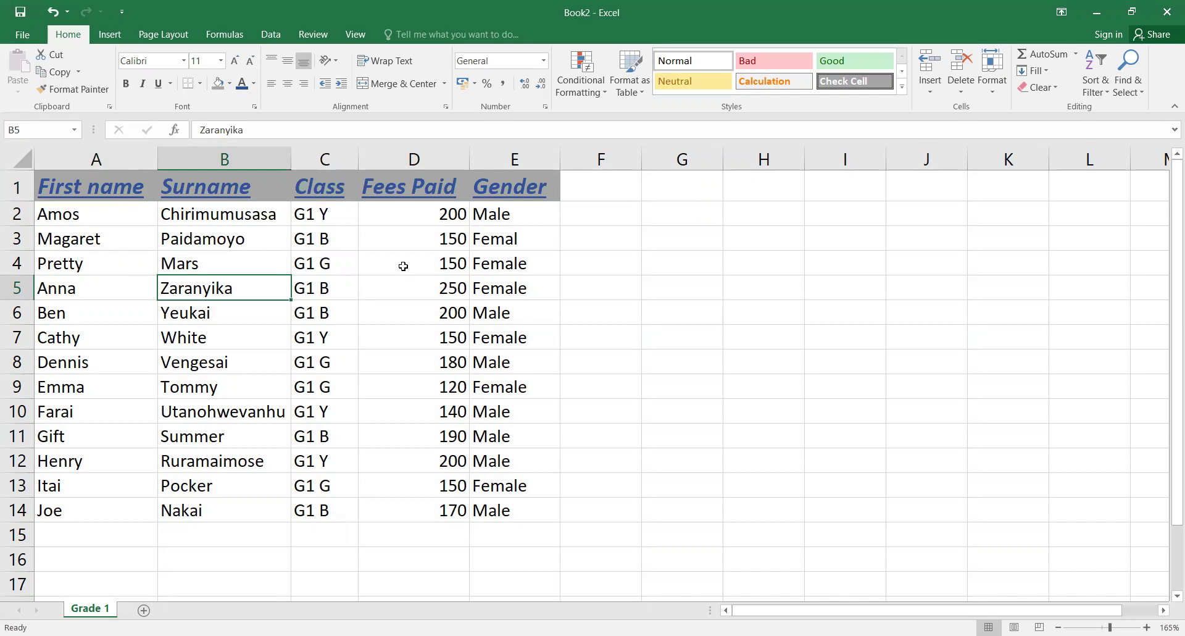
Step: Select the Fees Paid amounts in cells D2:D14
click(408, 213)
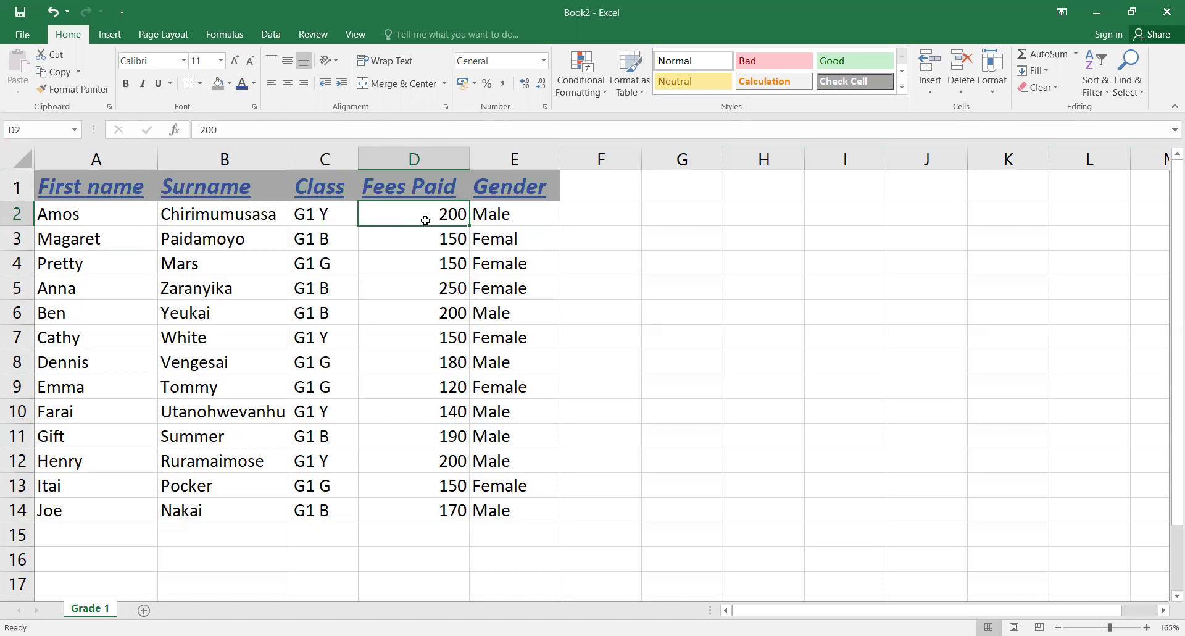
drag(425, 220, 410, 502)
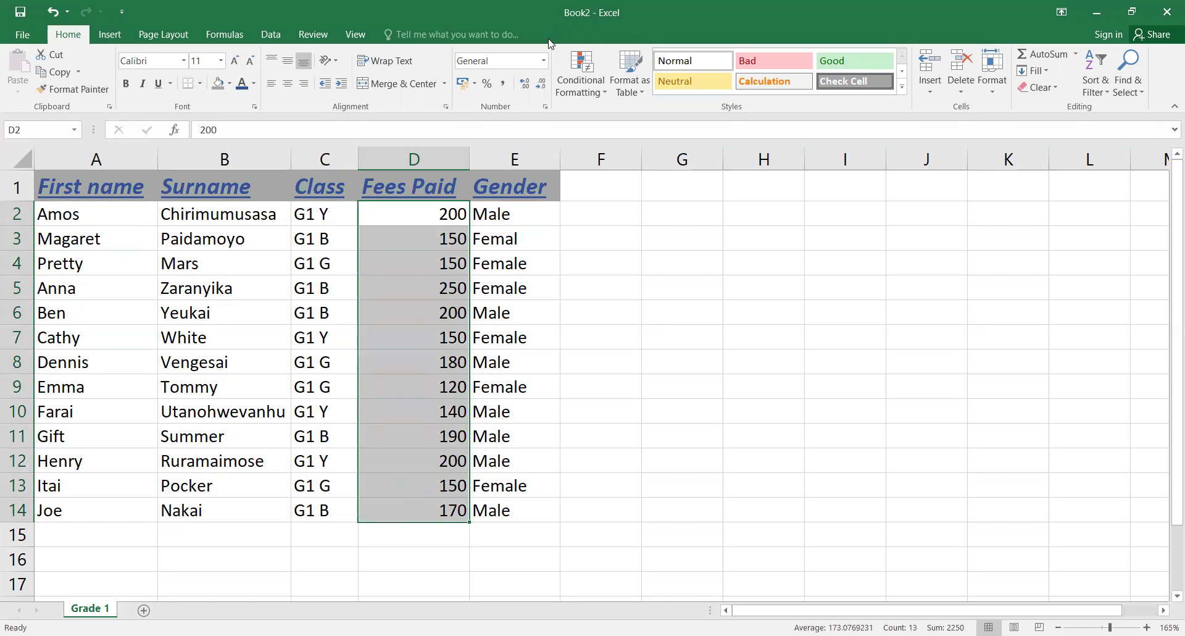
right_click(414, 263)
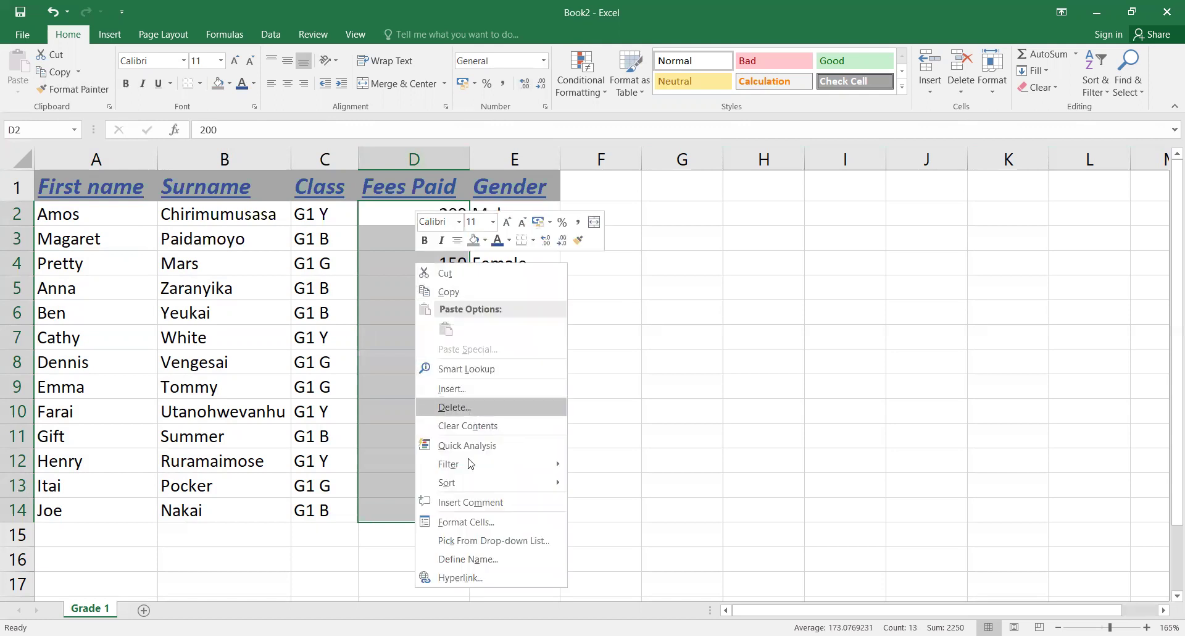
click(480, 522)
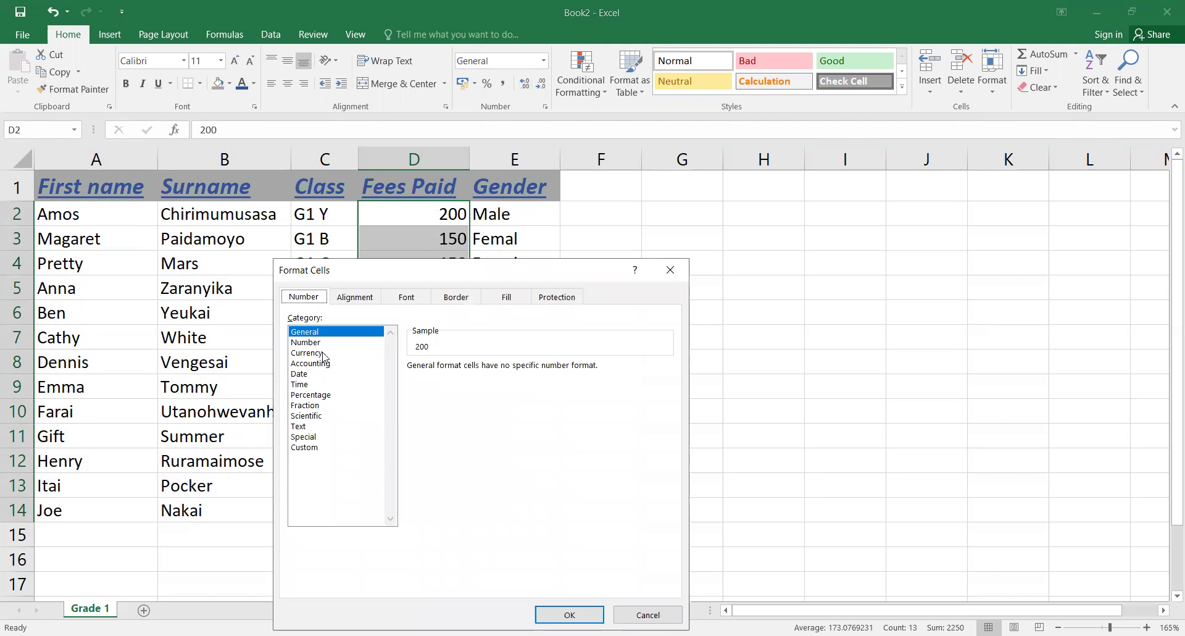
click(323, 353)
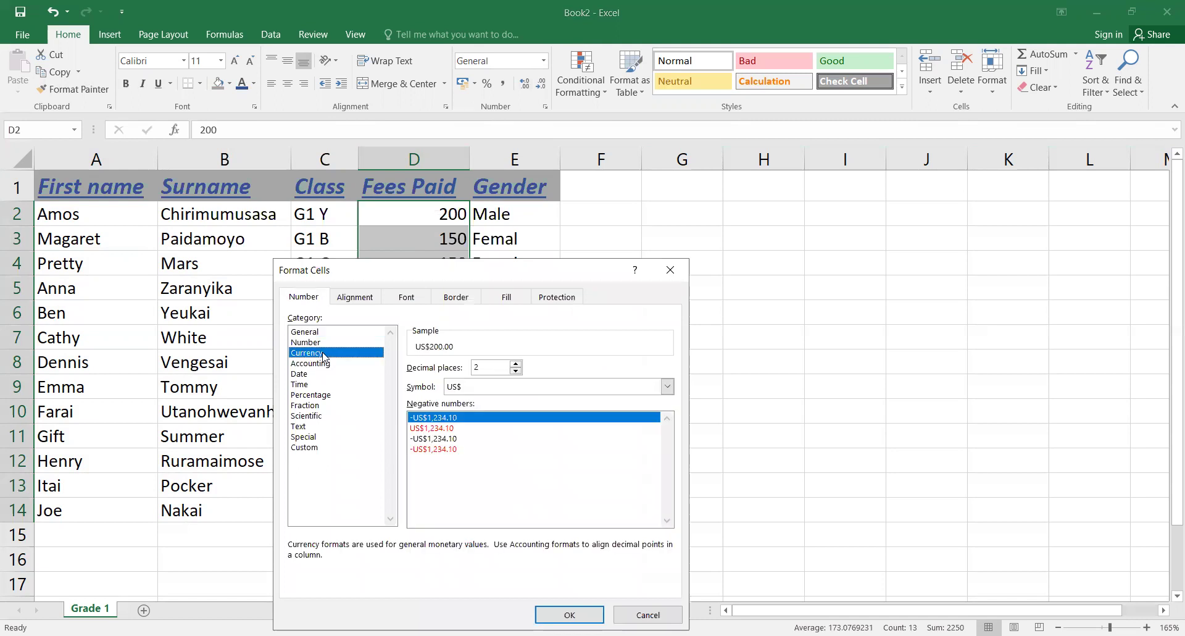
click(669, 387)
click(669, 387)
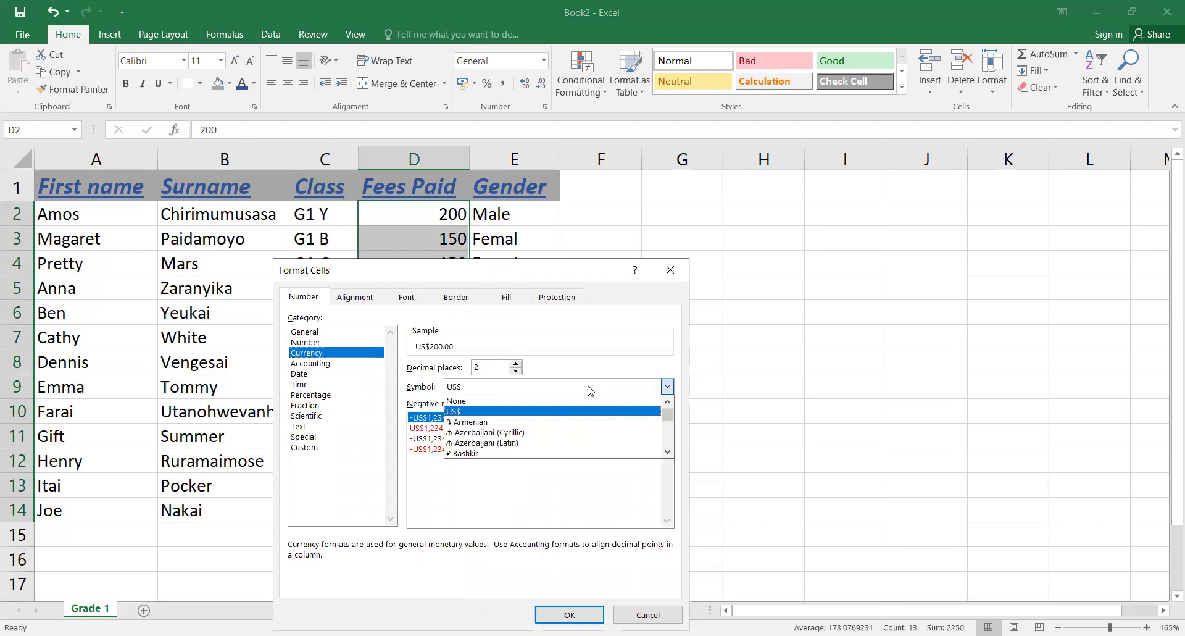
click(531, 391)
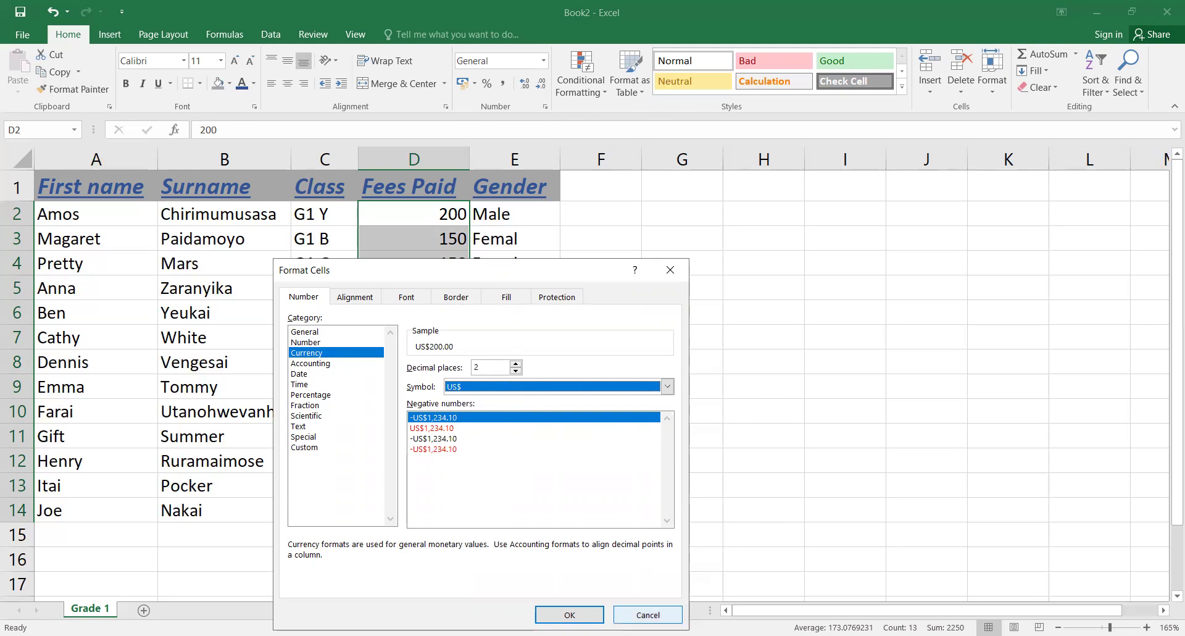
click(648, 614)
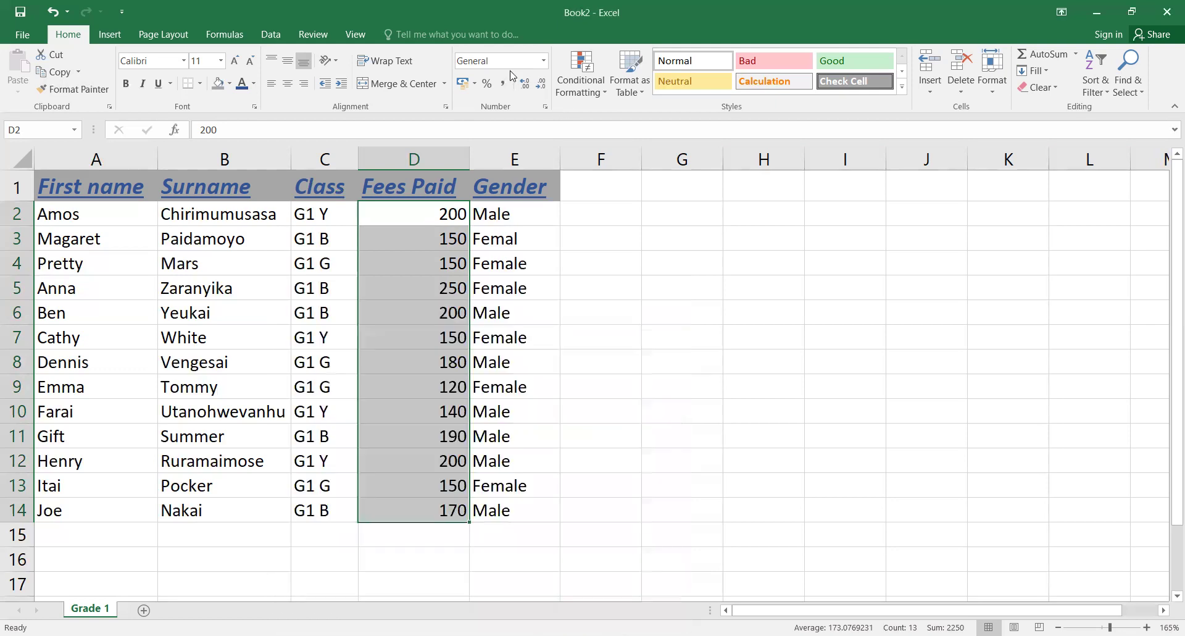
Step: Apply Currency number format to D2:D14 so fees read like US$200.00
click(544, 62)
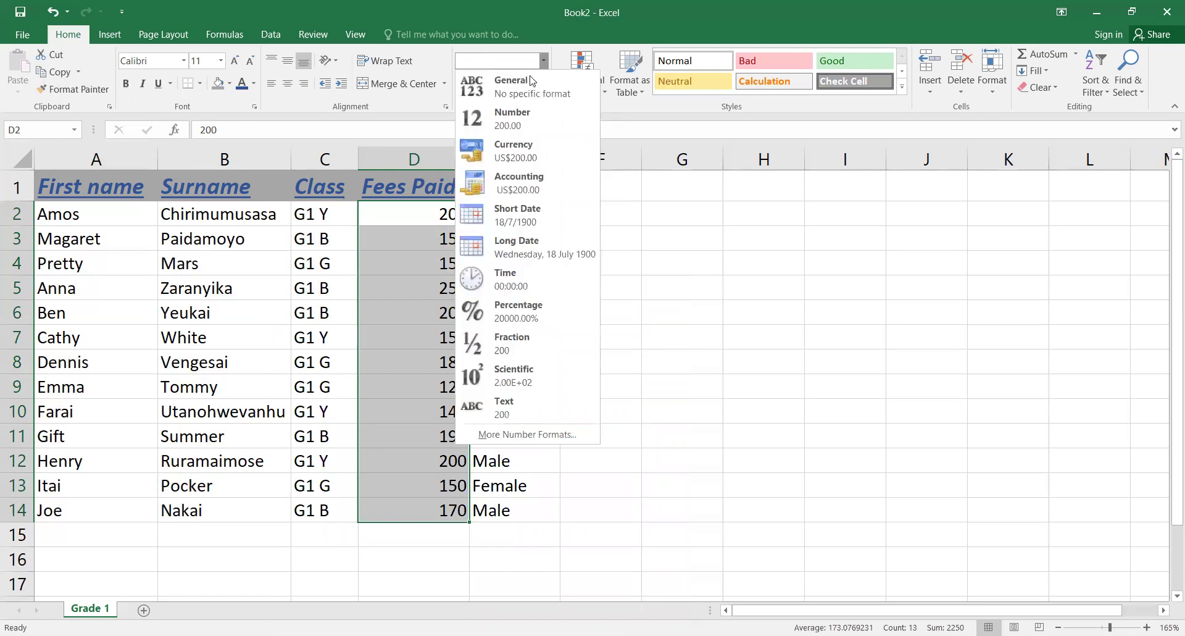
click(526, 152)
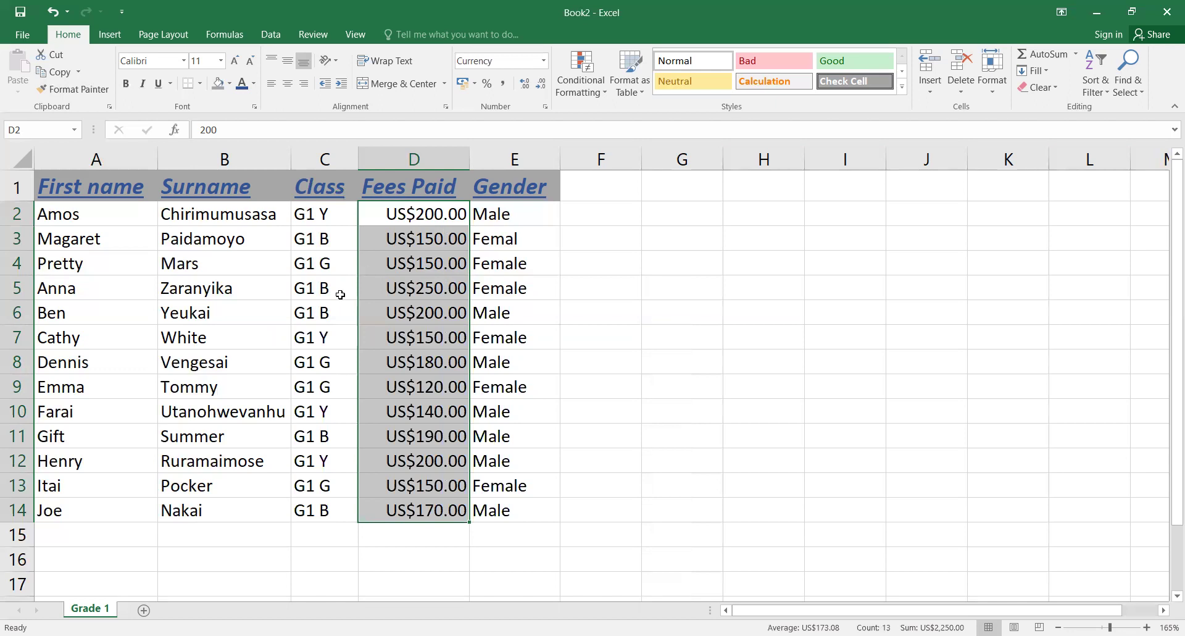
click(552, 410)
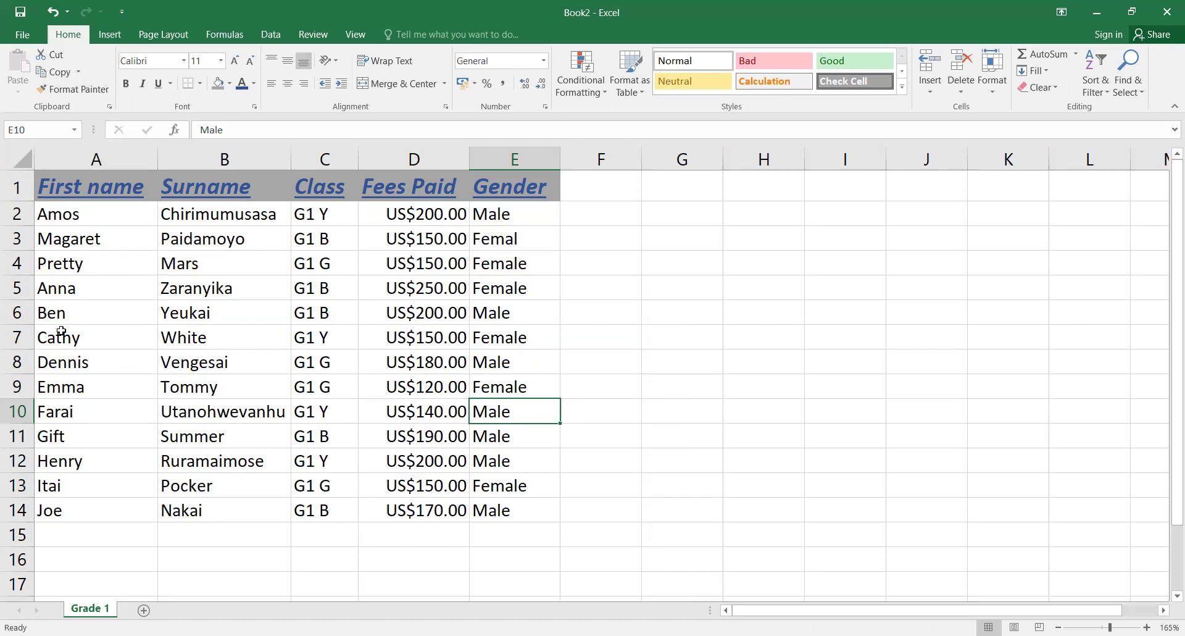
Step: Select the student rows A2:E14 and sort them A to Z by first name
click(65, 216)
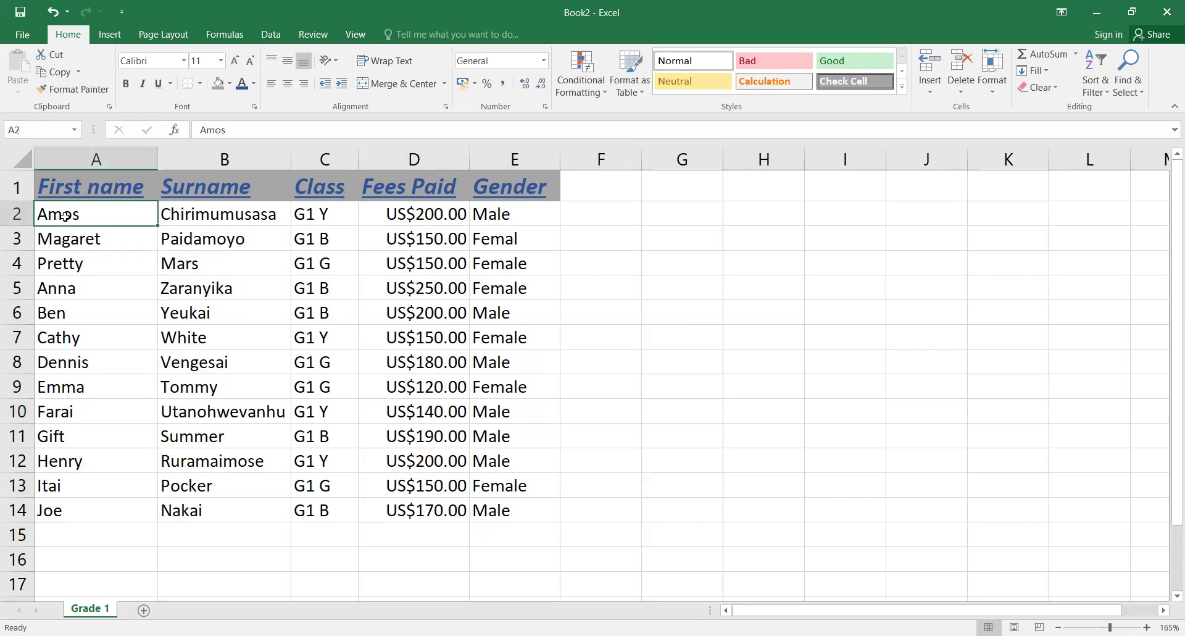
drag(65, 216, 517, 522)
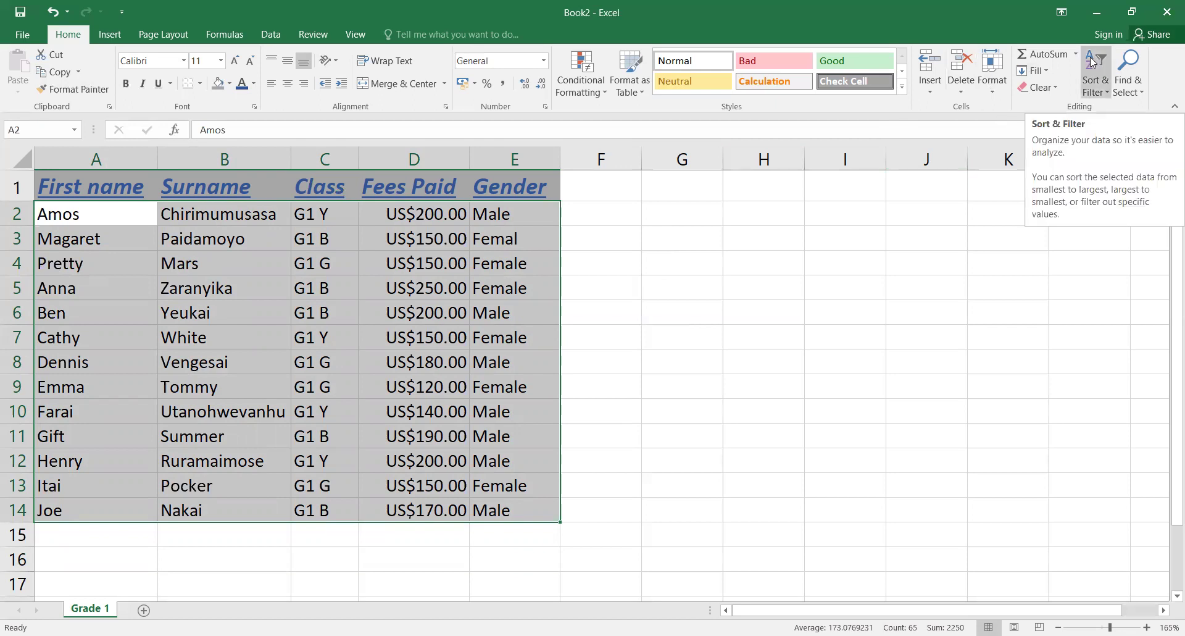
click(269, 33)
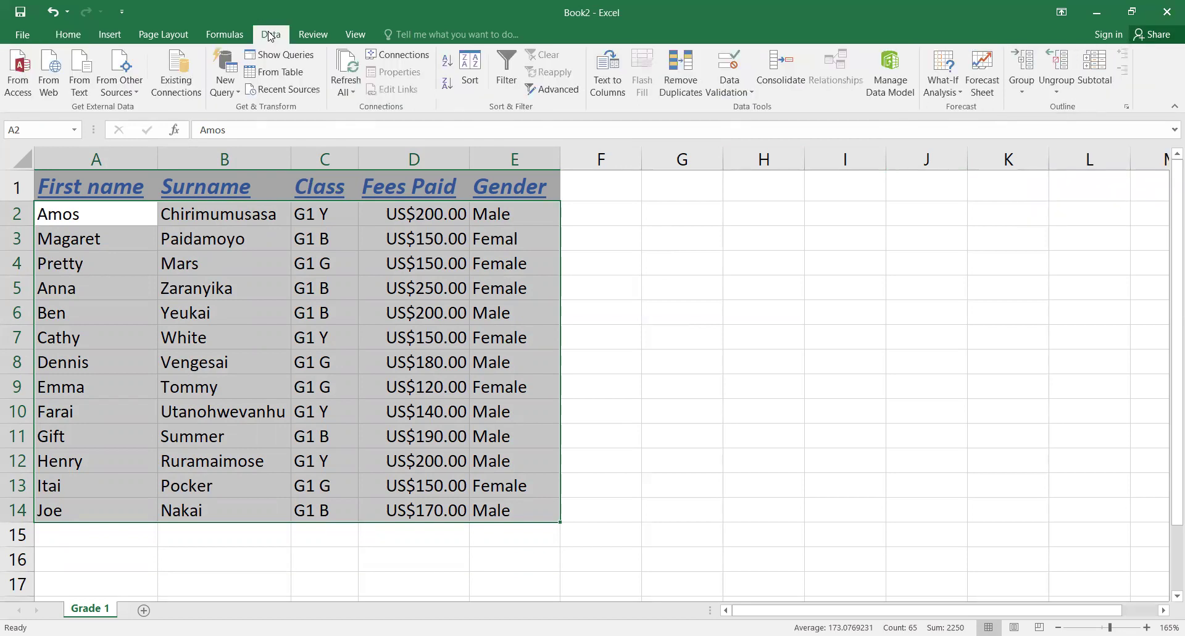
click(447, 61)
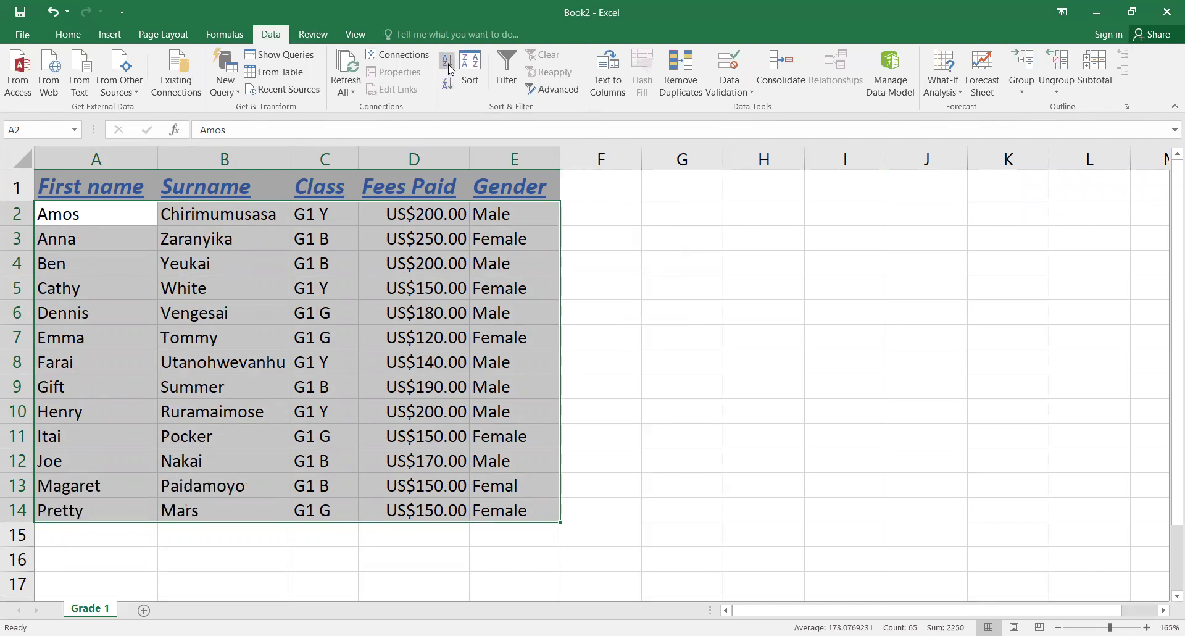
Step: Deselect the data, then reselect the student rows A2:E14
click(128, 369)
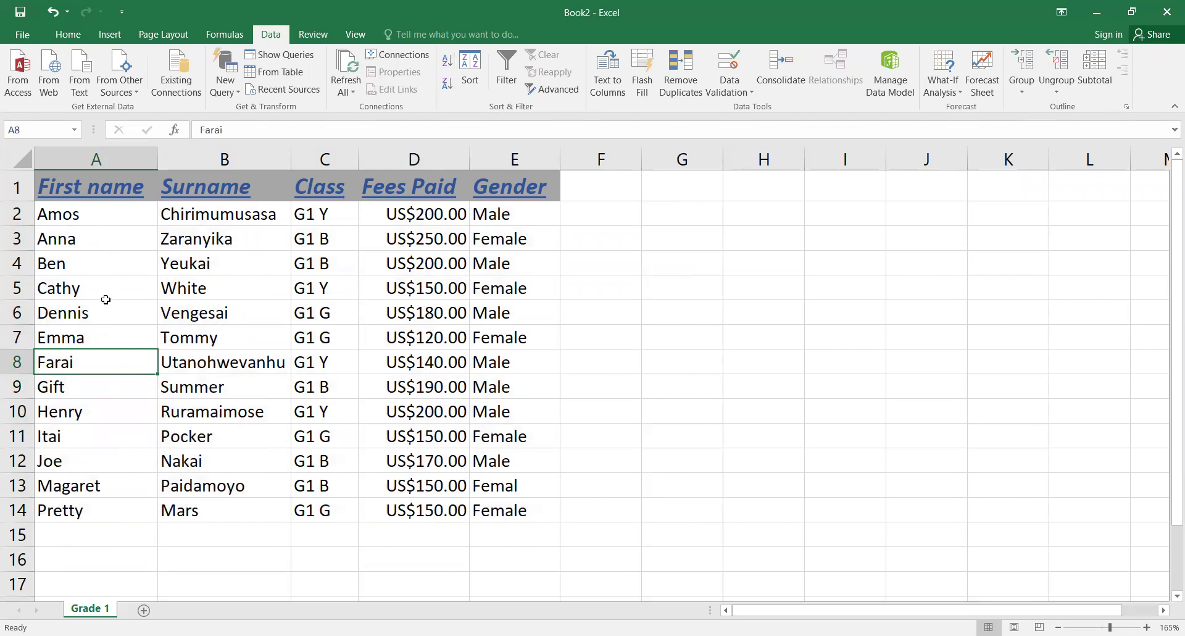
click(79, 387)
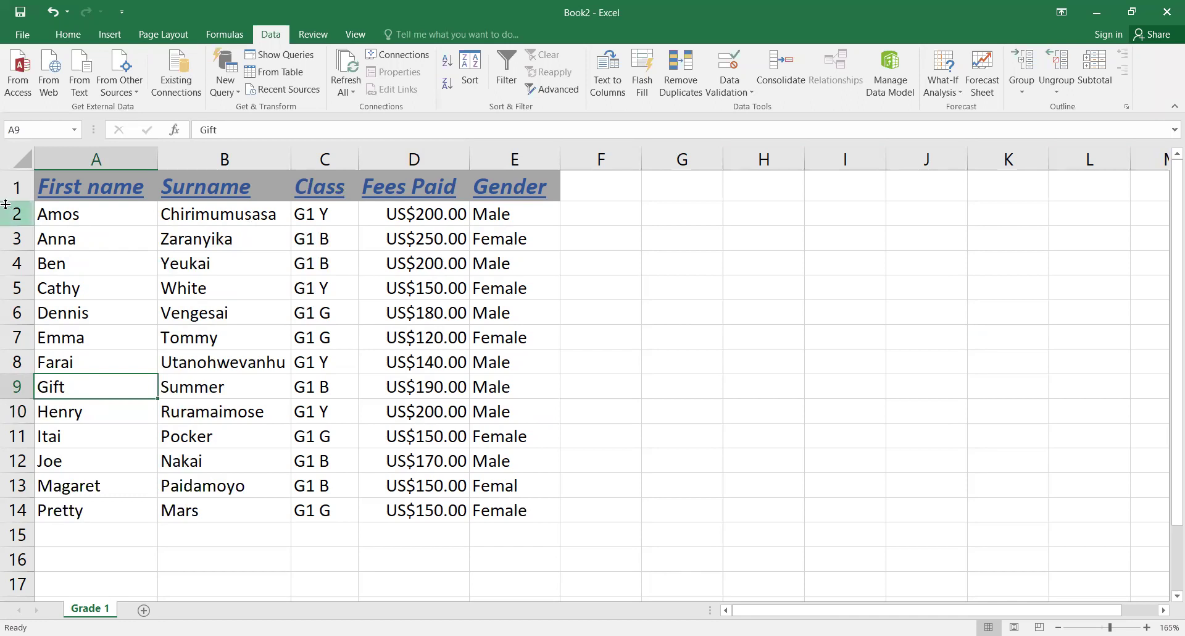
drag(60, 217, 506, 516)
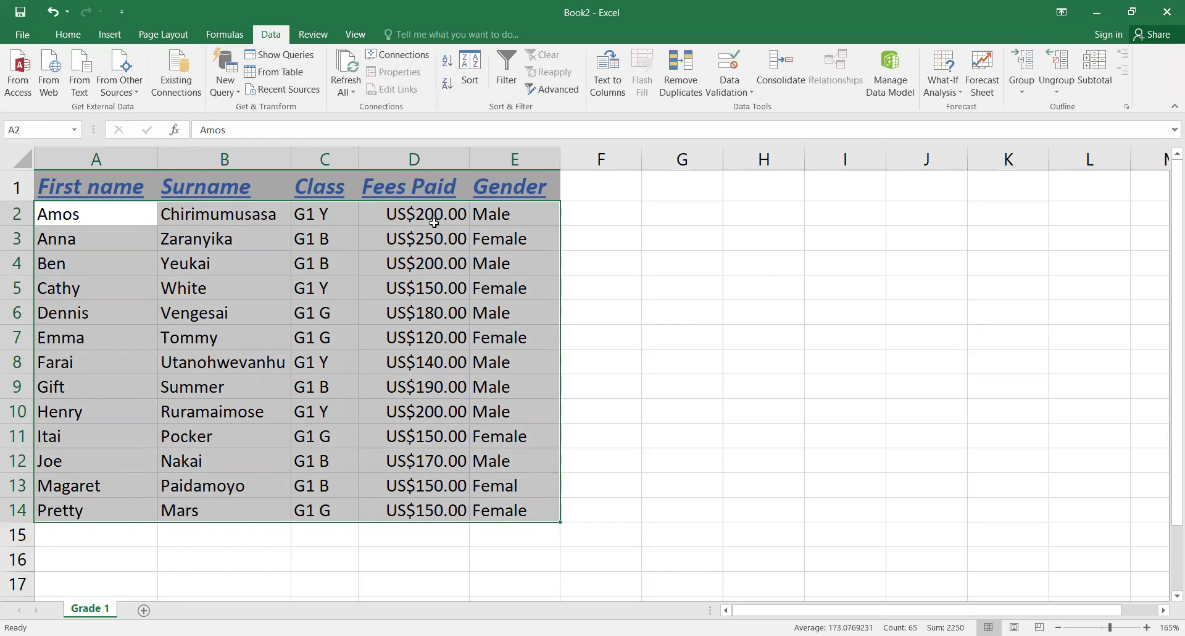
Step: Undo a trial Z to A sort, then select the Fees Paid values D2:D14
click(447, 84)
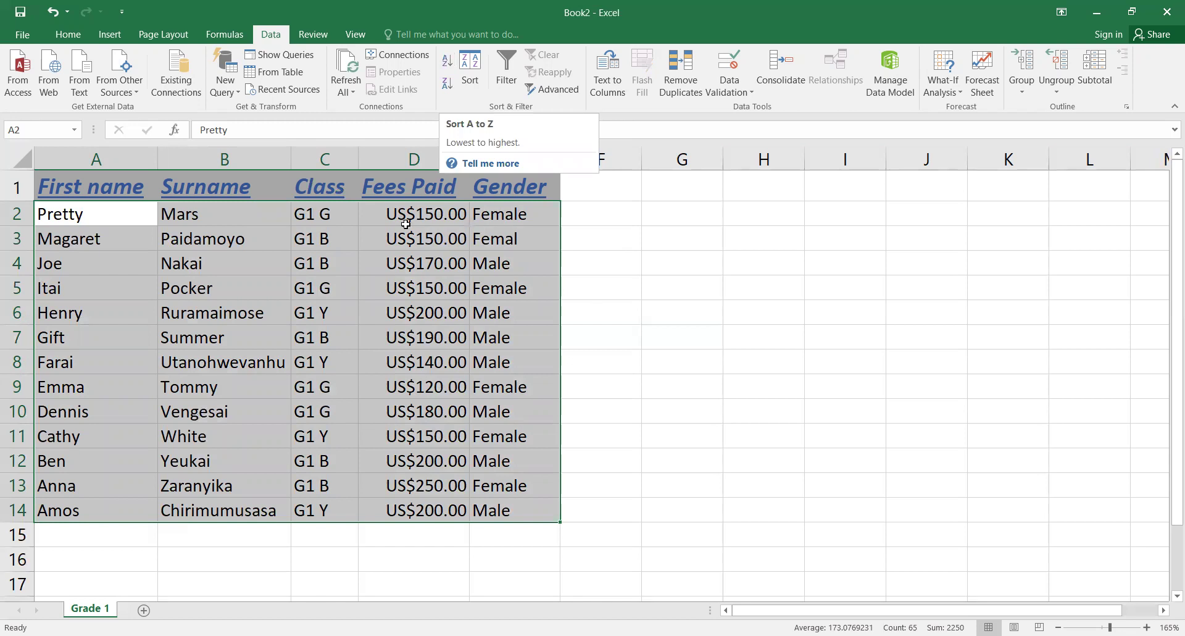
key(ctrl+z)
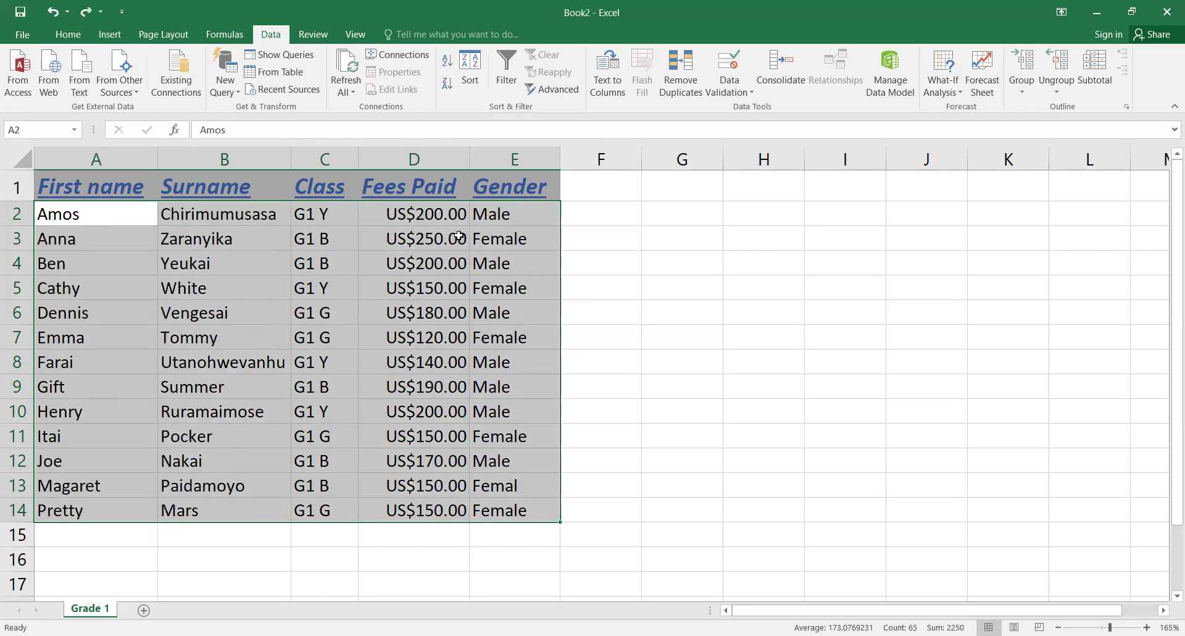
click(427, 213)
drag(426, 213, 429, 508)
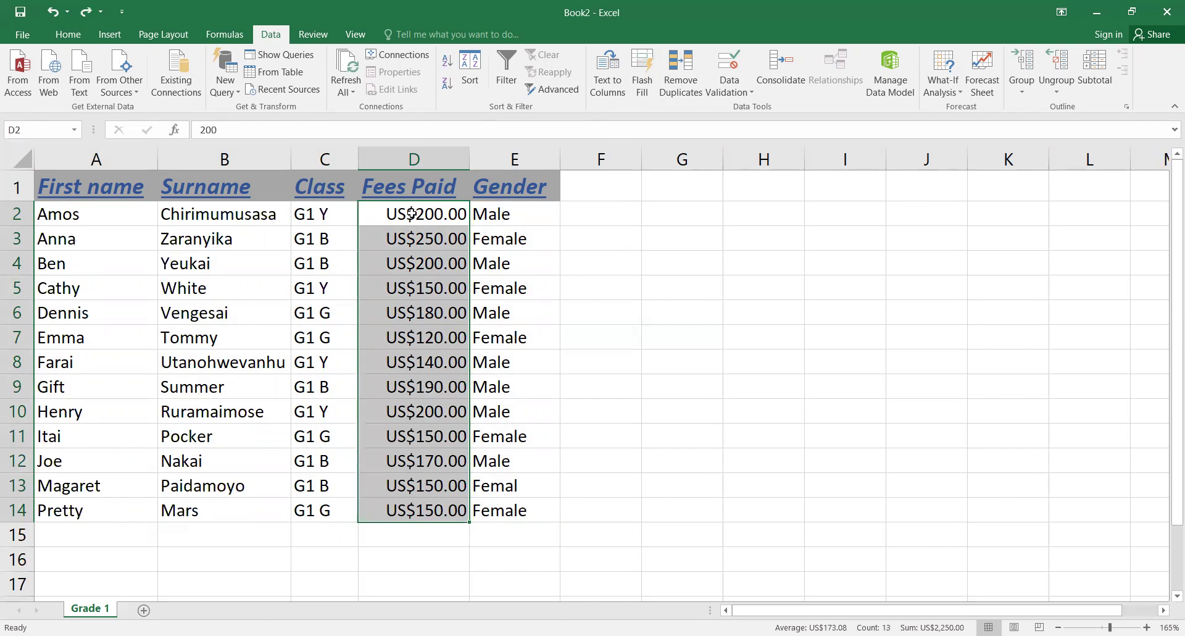
Step: Sort Fees Paid largest to smallest with the selection expanded, then check rows 2, 3 and 14
mouse_move(425, 384)
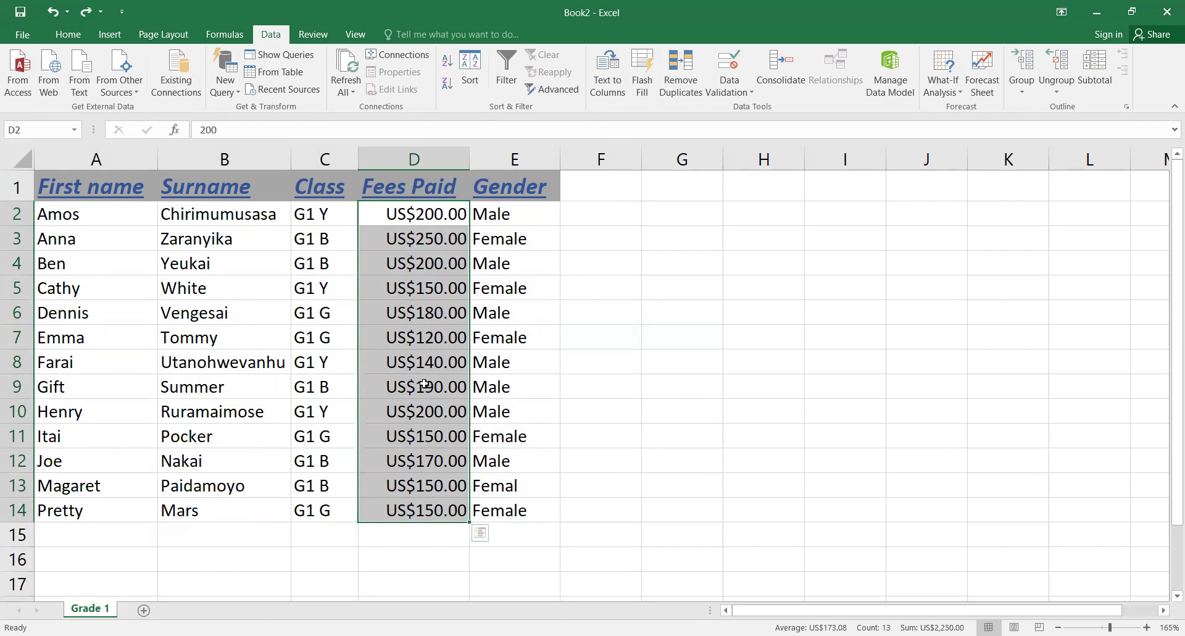
click(445, 84)
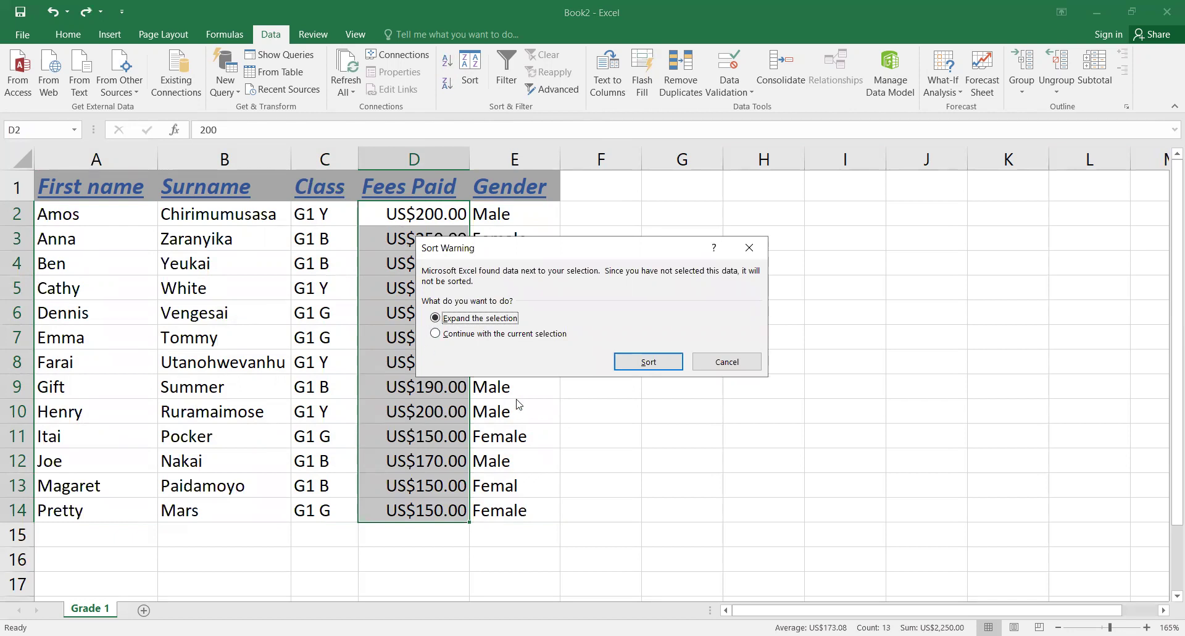
click(649, 363)
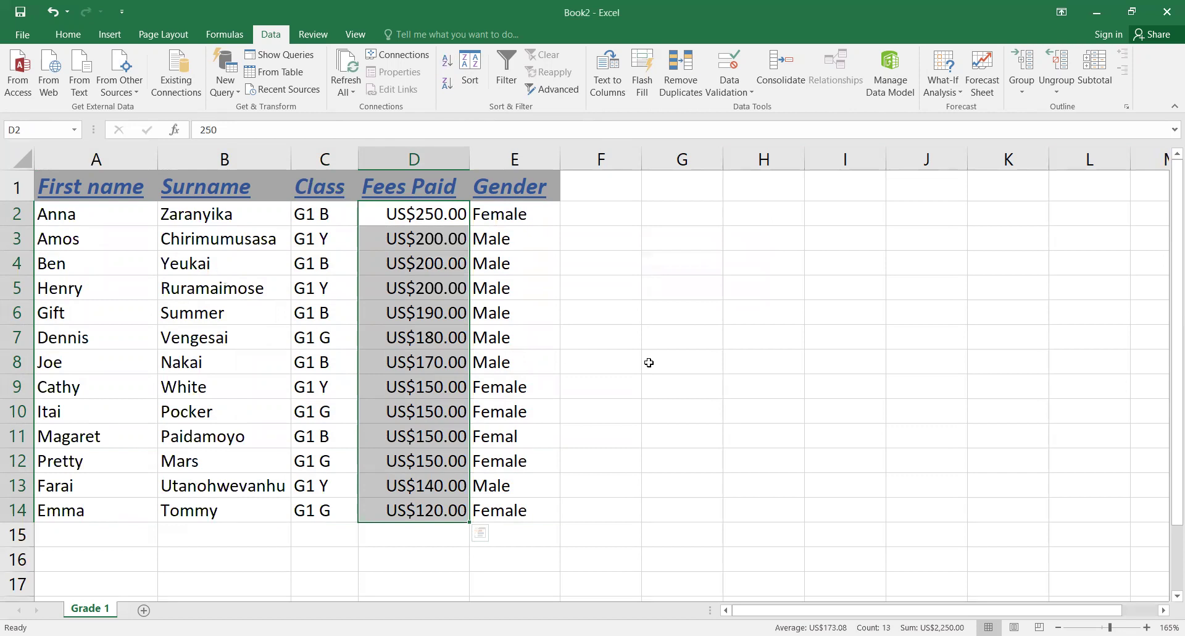
click(10, 213)
click(10, 238)
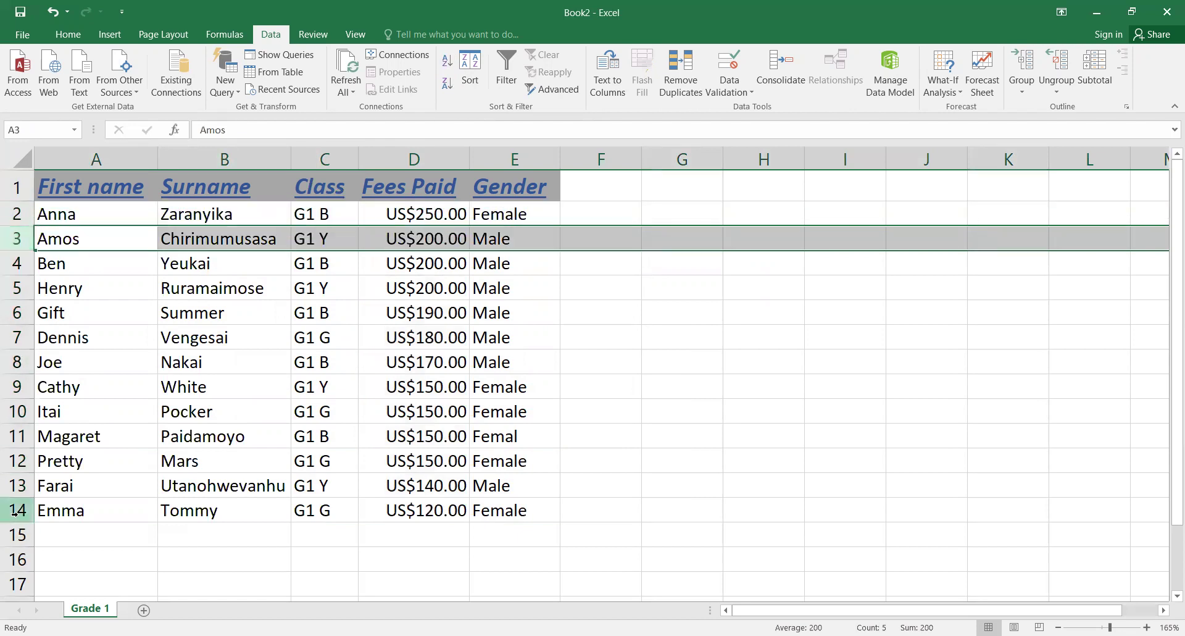
click(14, 511)
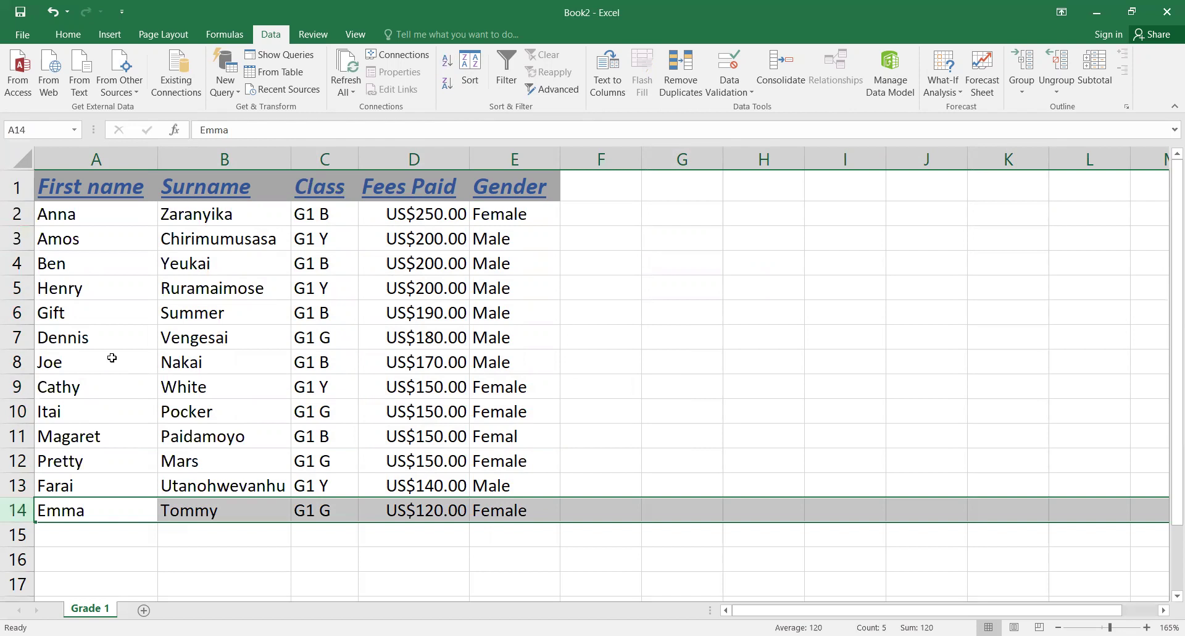
click(97, 290)
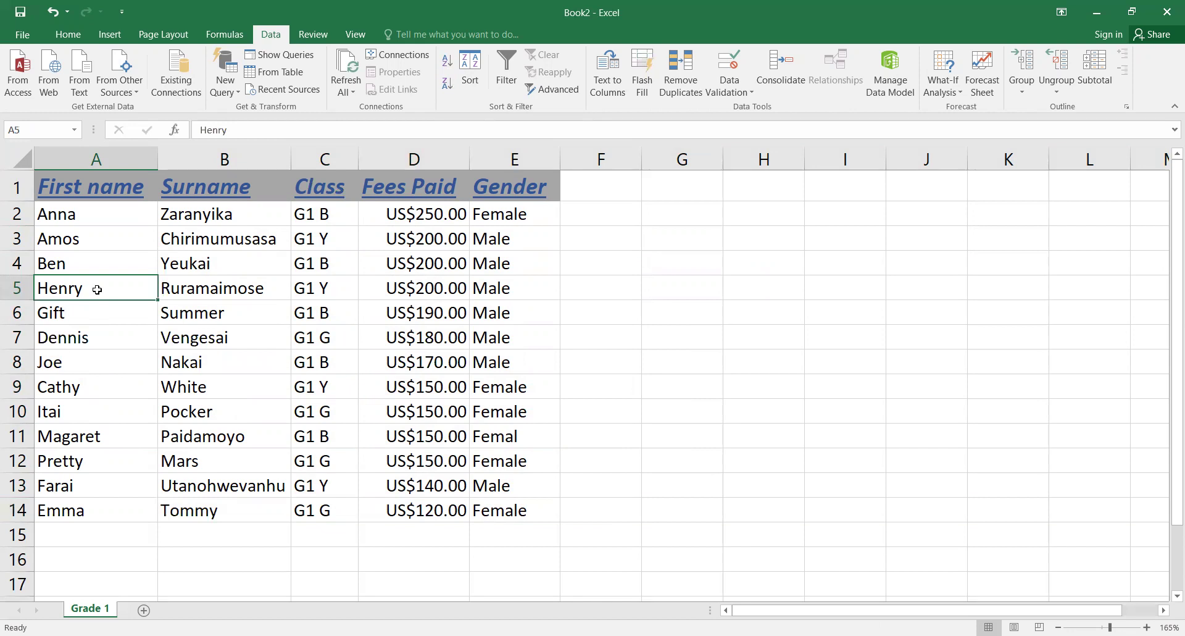
Step: Select header row 1 and turn on Filter dropdowns for its headings
click(17, 187)
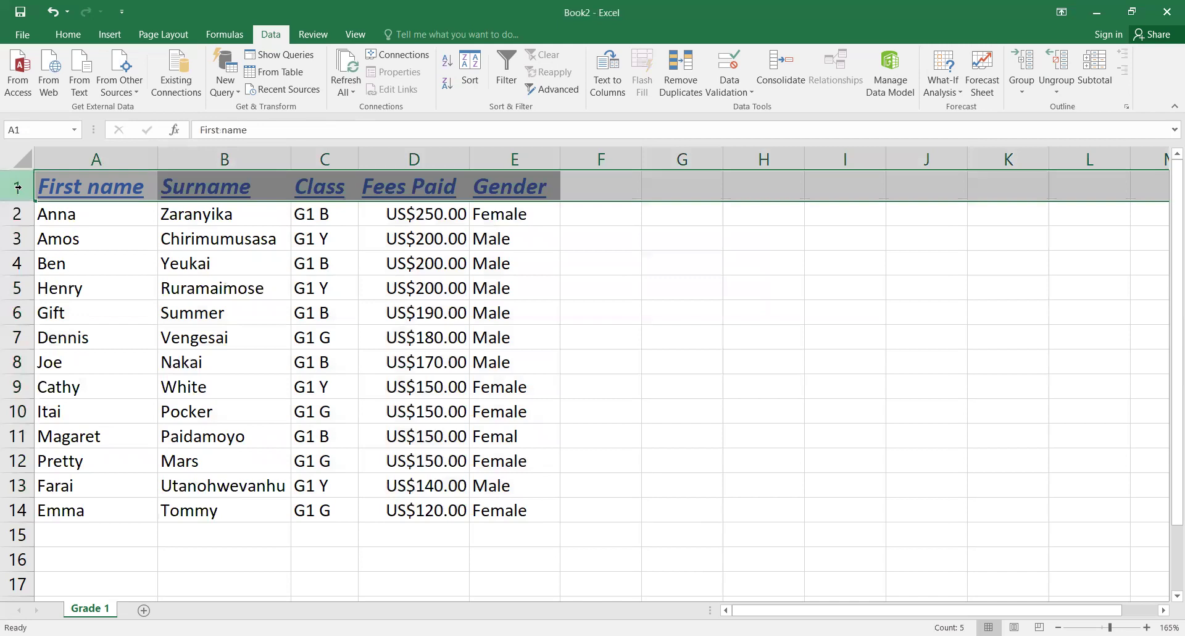
click(69, 37)
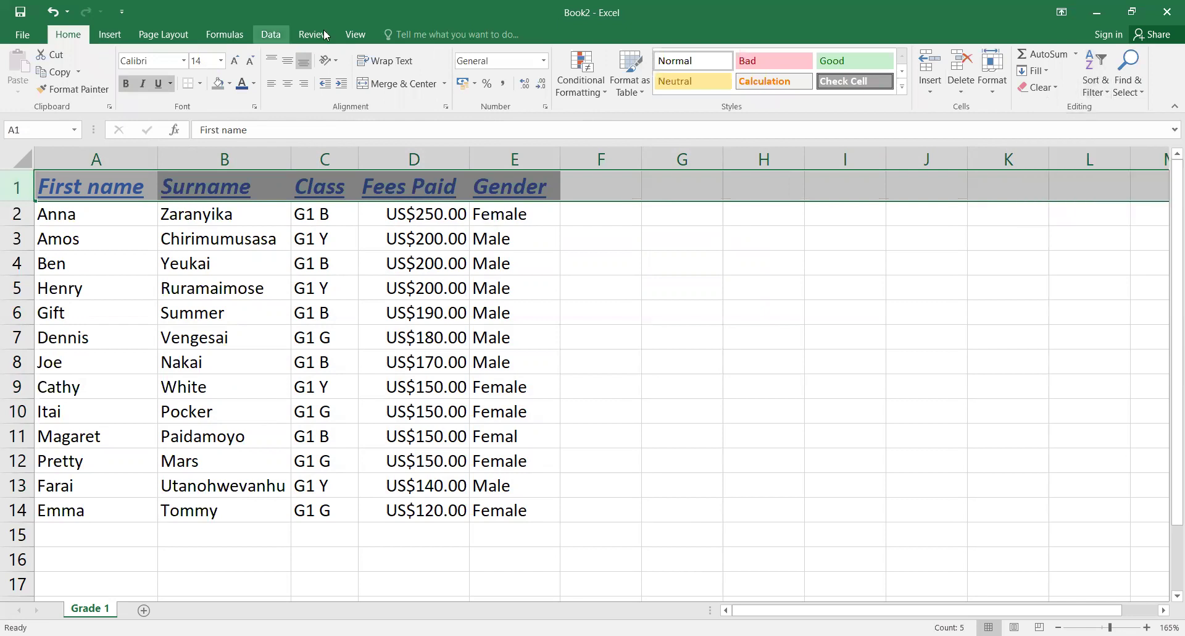
scroll(598, 80, down, 4)
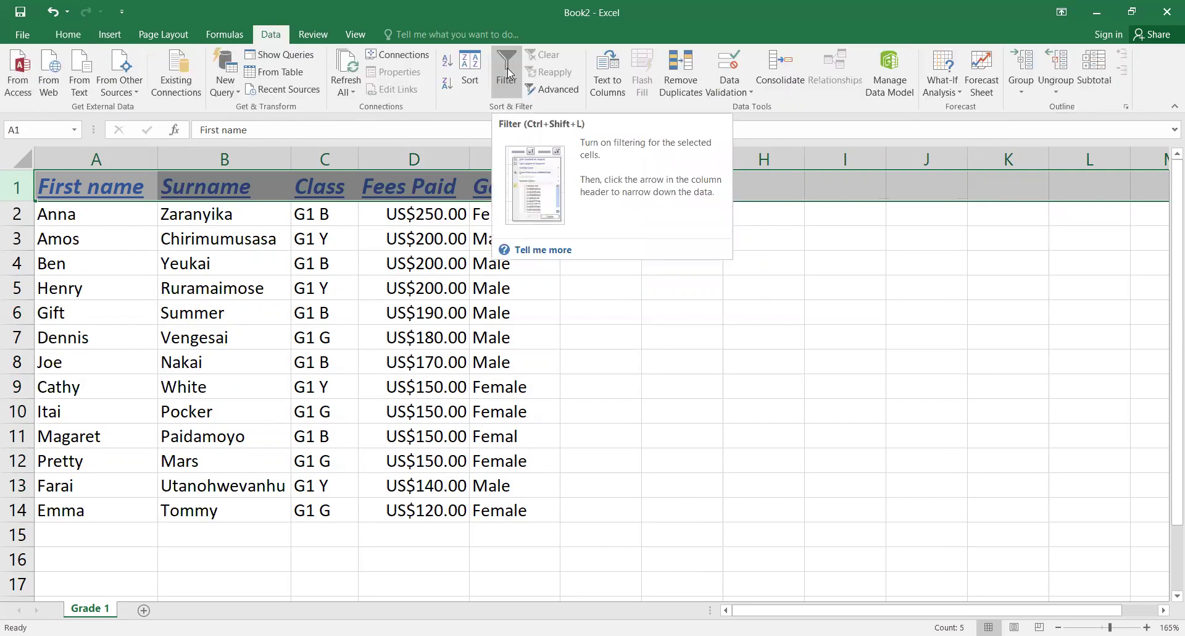
click(508, 68)
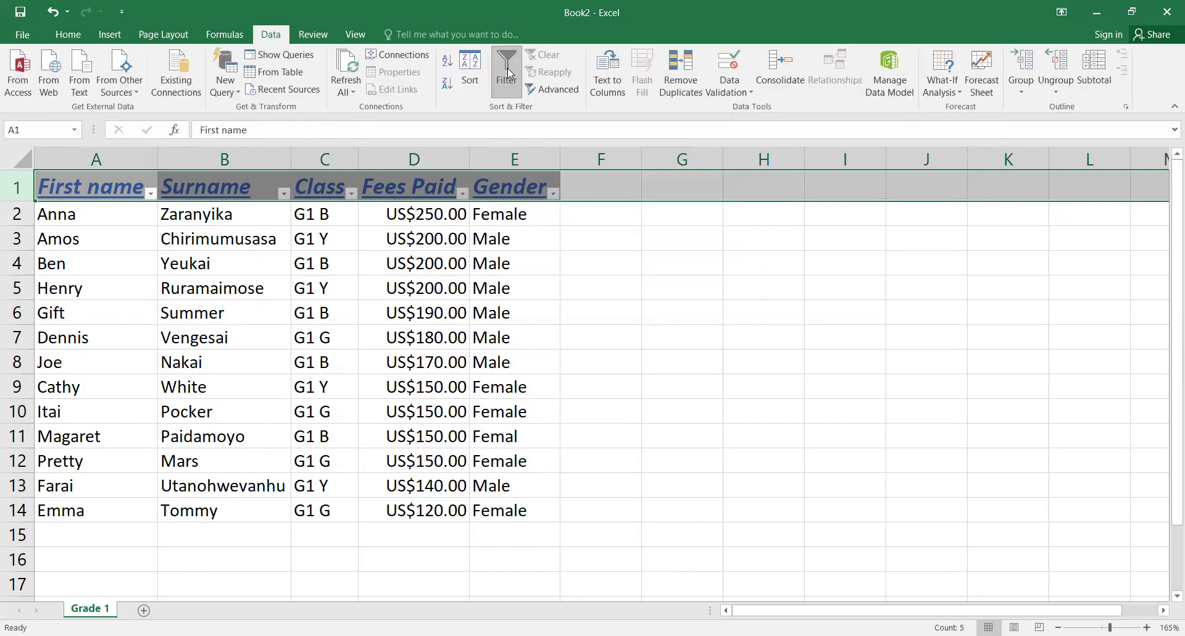
click(517, 377)
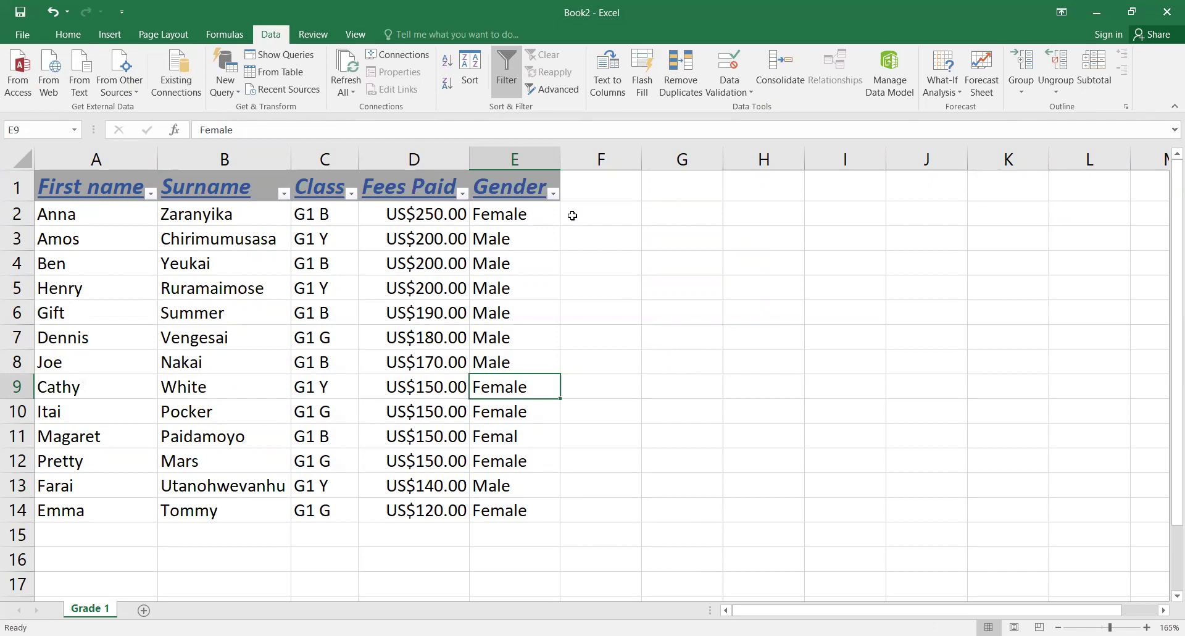
click(351, 194)
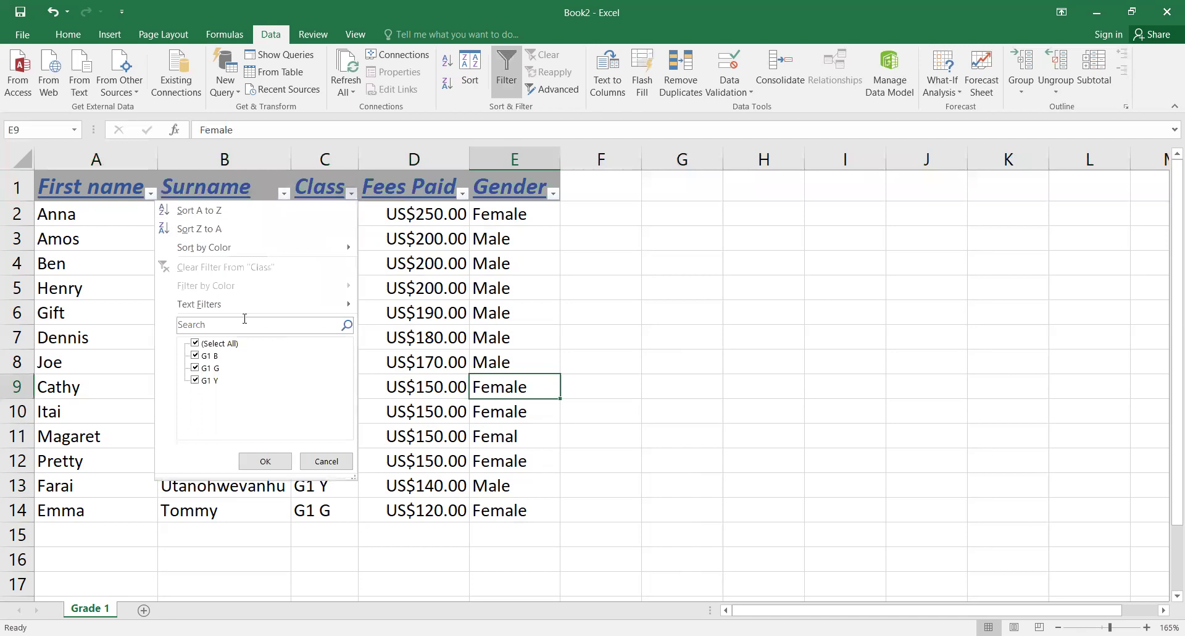
click(195, 368)
click(194, 380)
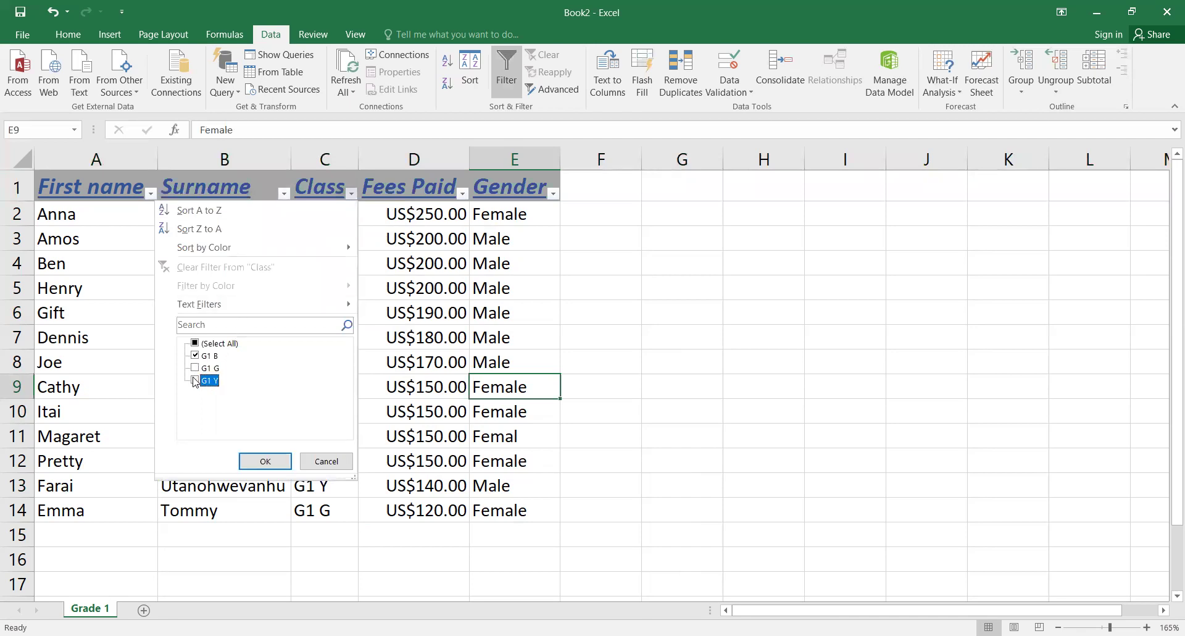
click(266, 465)
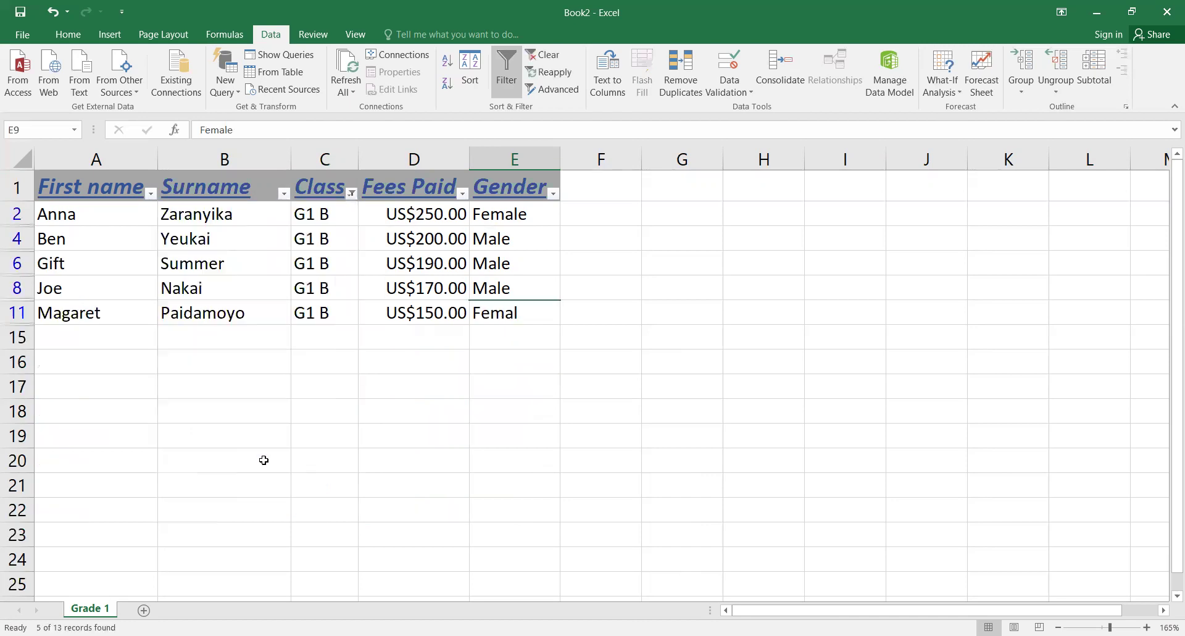
click(356, 190)
click(195, 355)
click(195, 367)
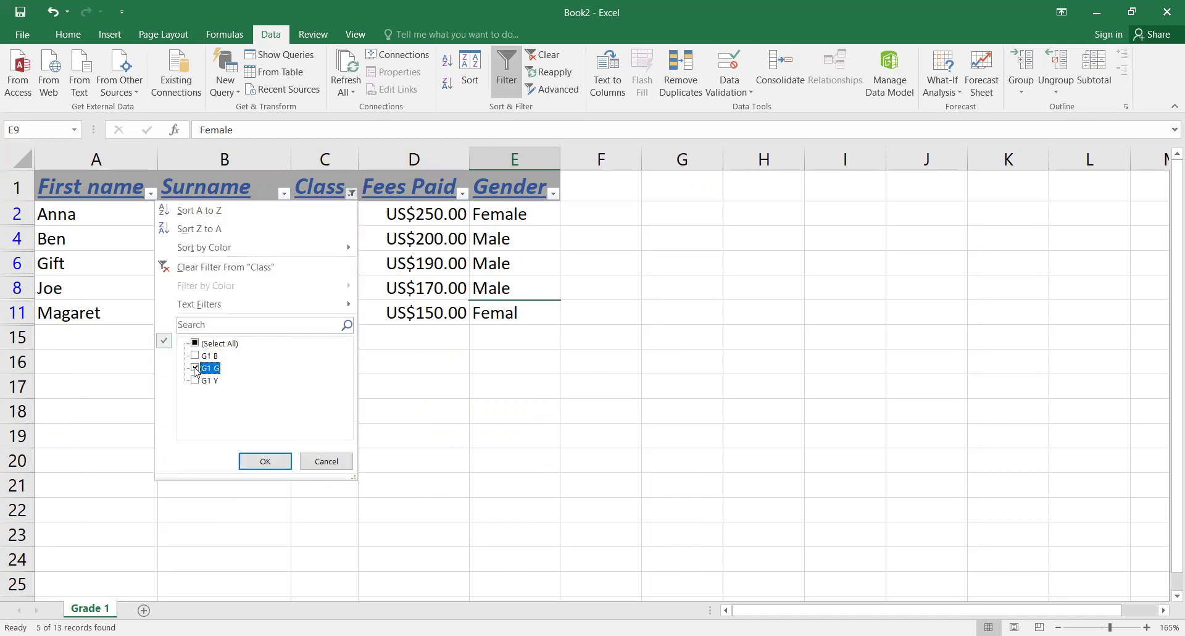
click(256, 458)
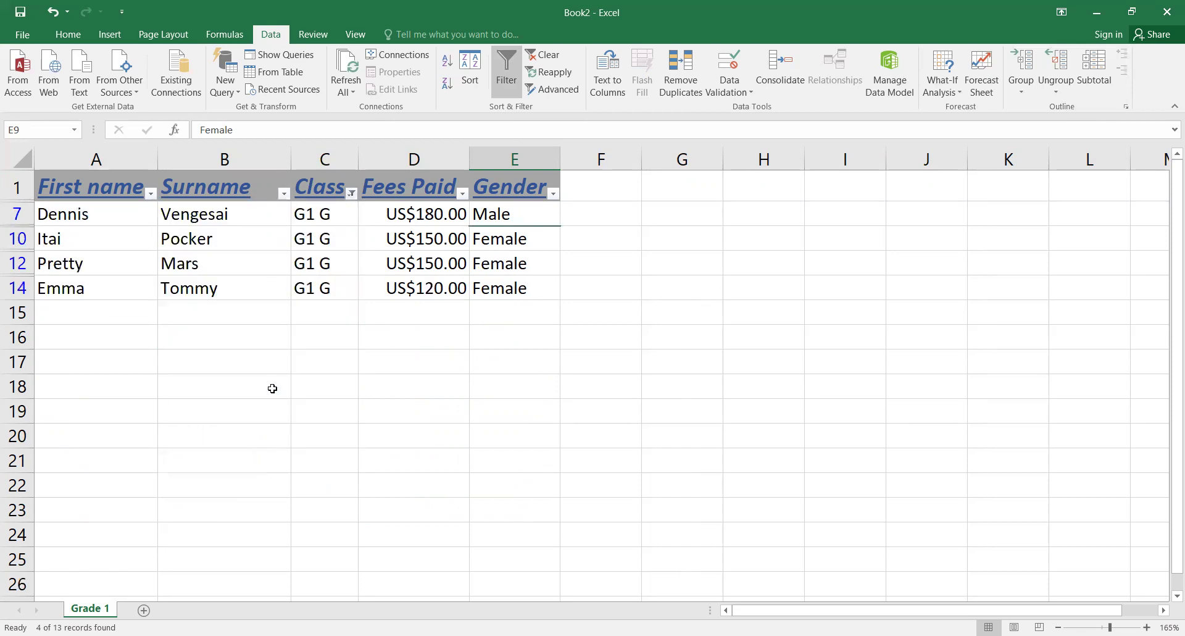
click(353, 195)
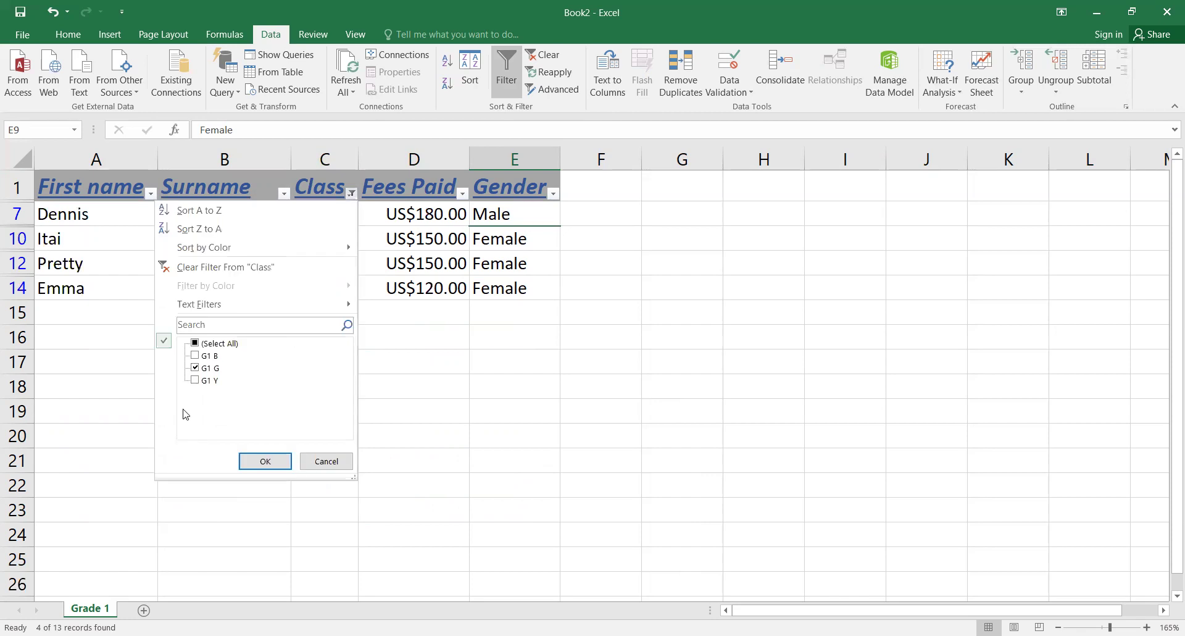
click(204, 367)
click(203, 380)
click(274, 464)
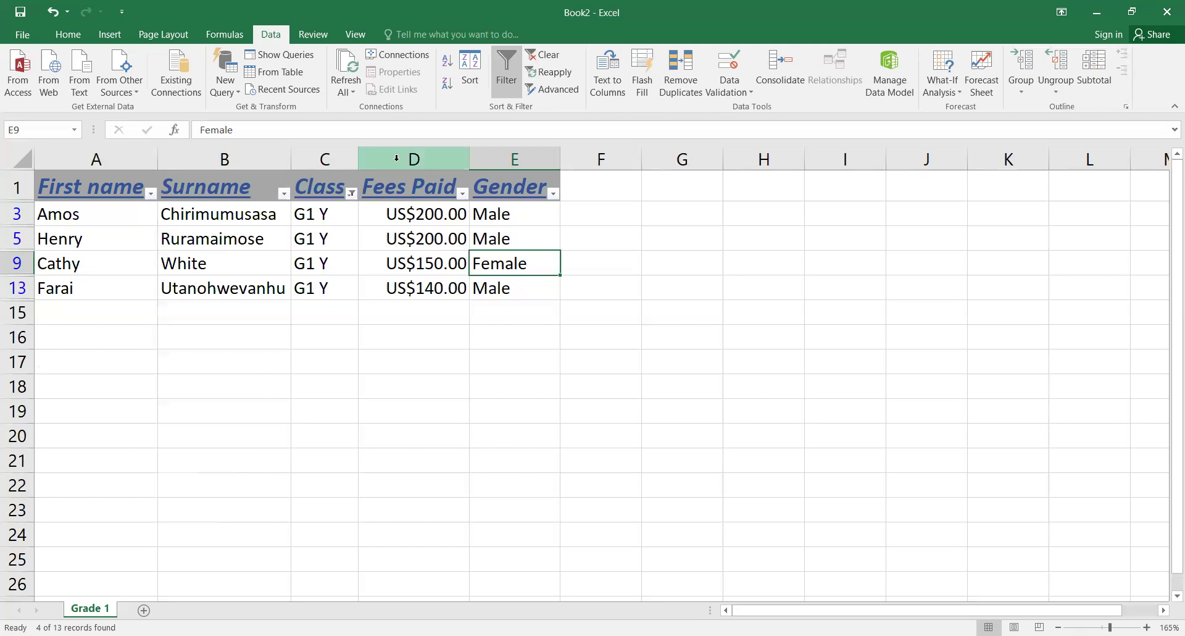
click(354, 195)
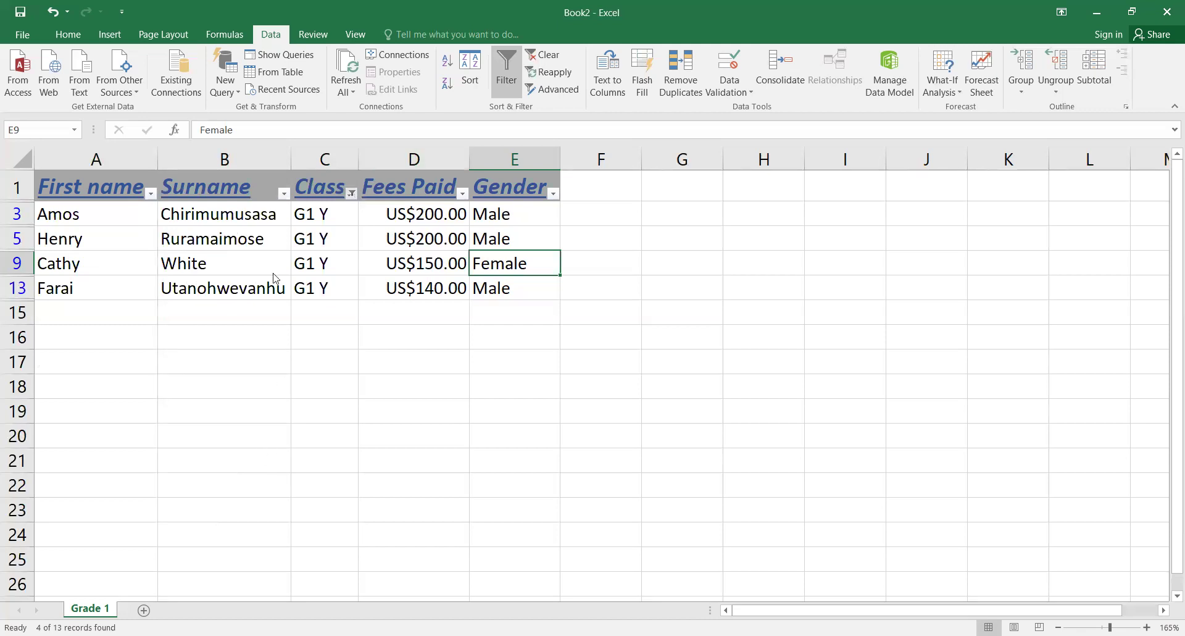
click(226, 343)
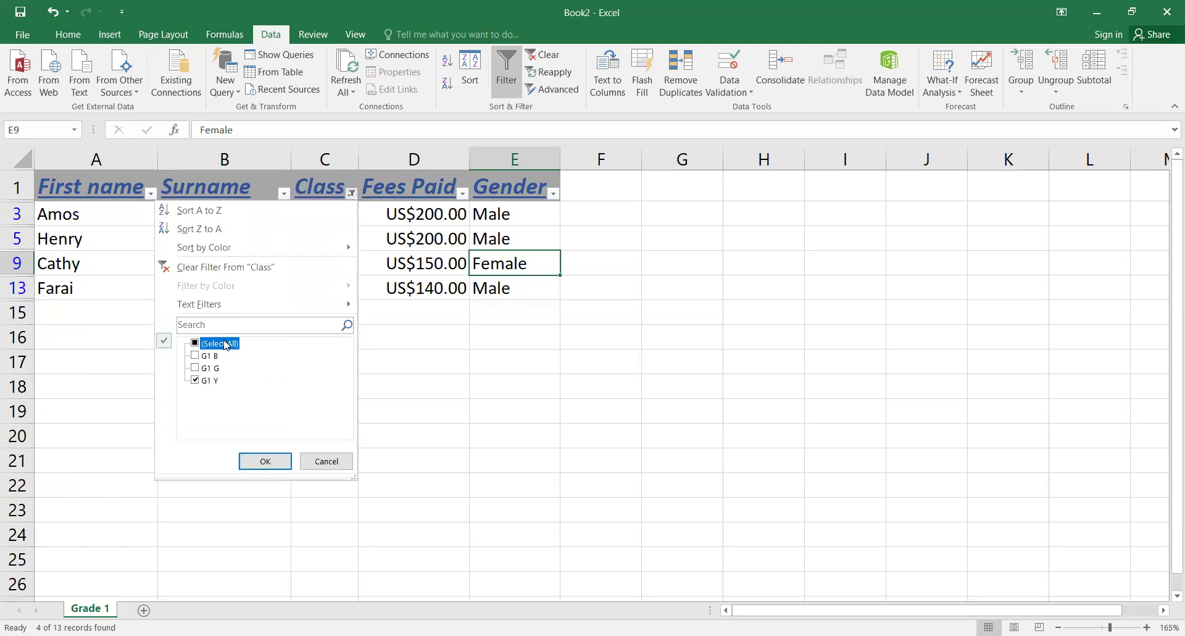
click(256, 462)
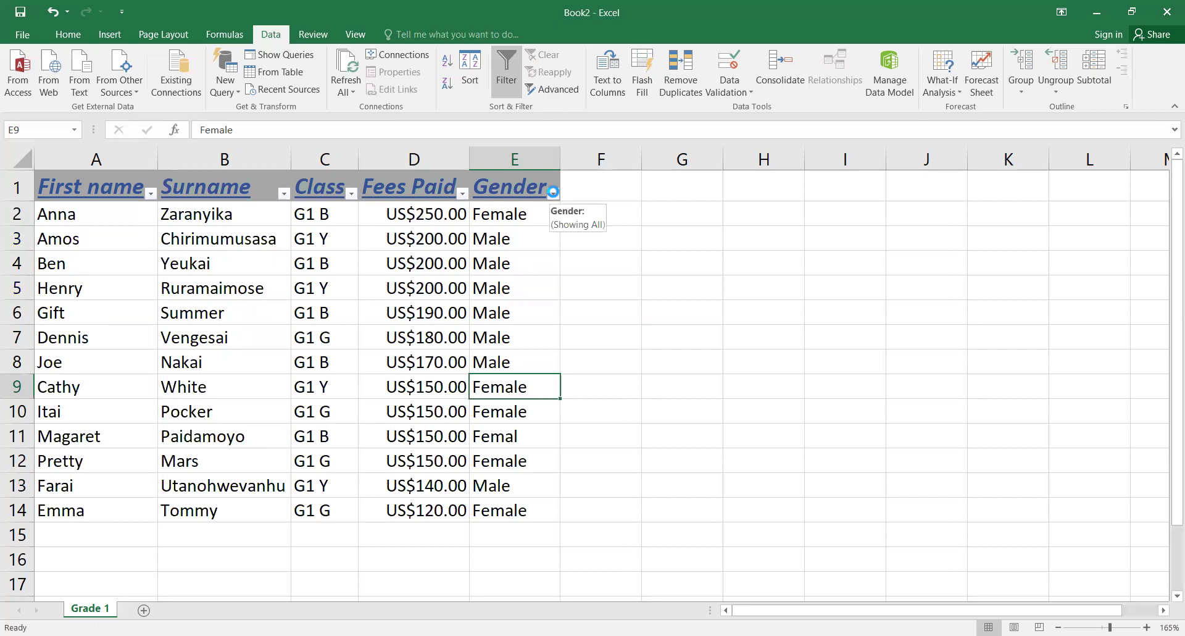
click(553, 194)
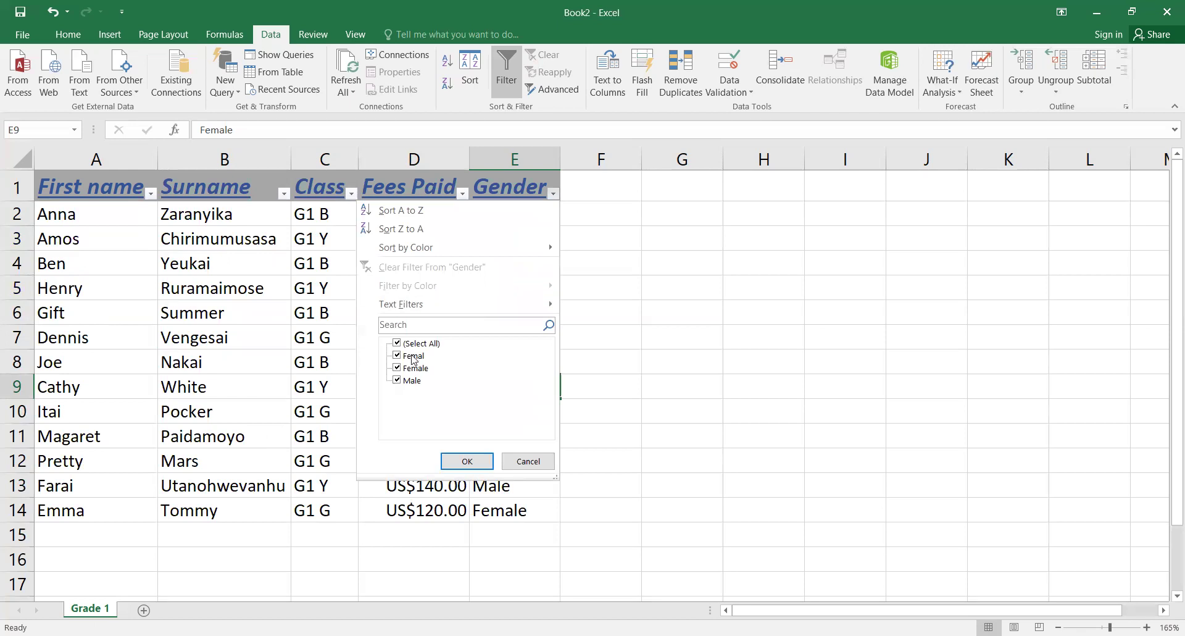
Step: Correct the misspelled 'Femal' in E11 to 'Female'
click(523, 460)
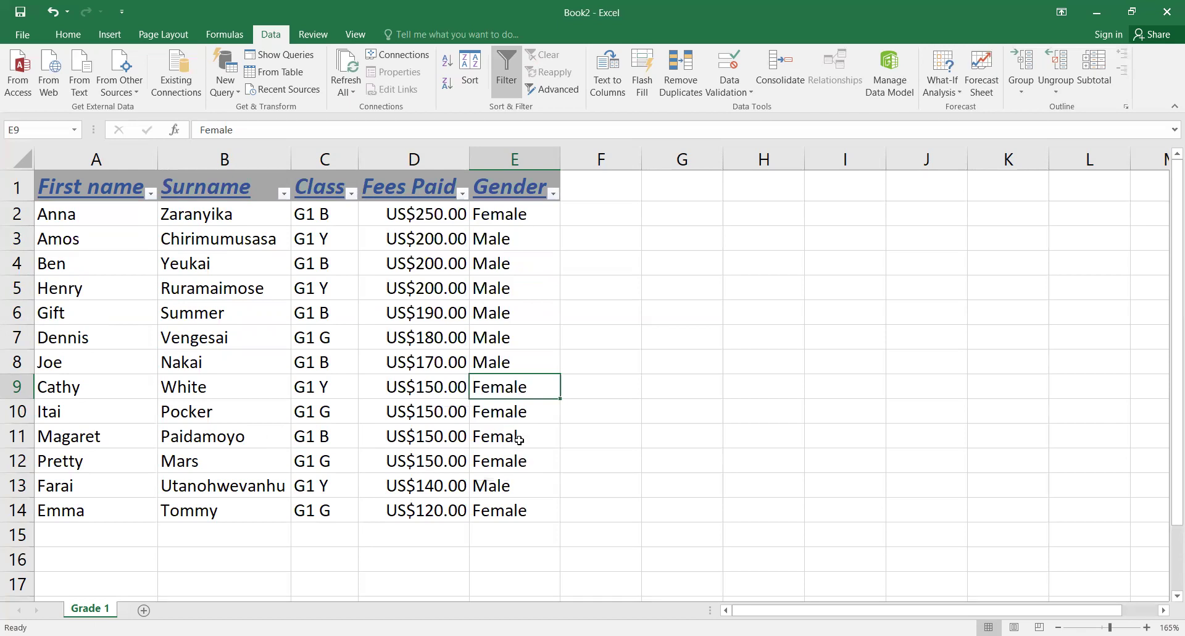
double_click(520, 442)
text(e)
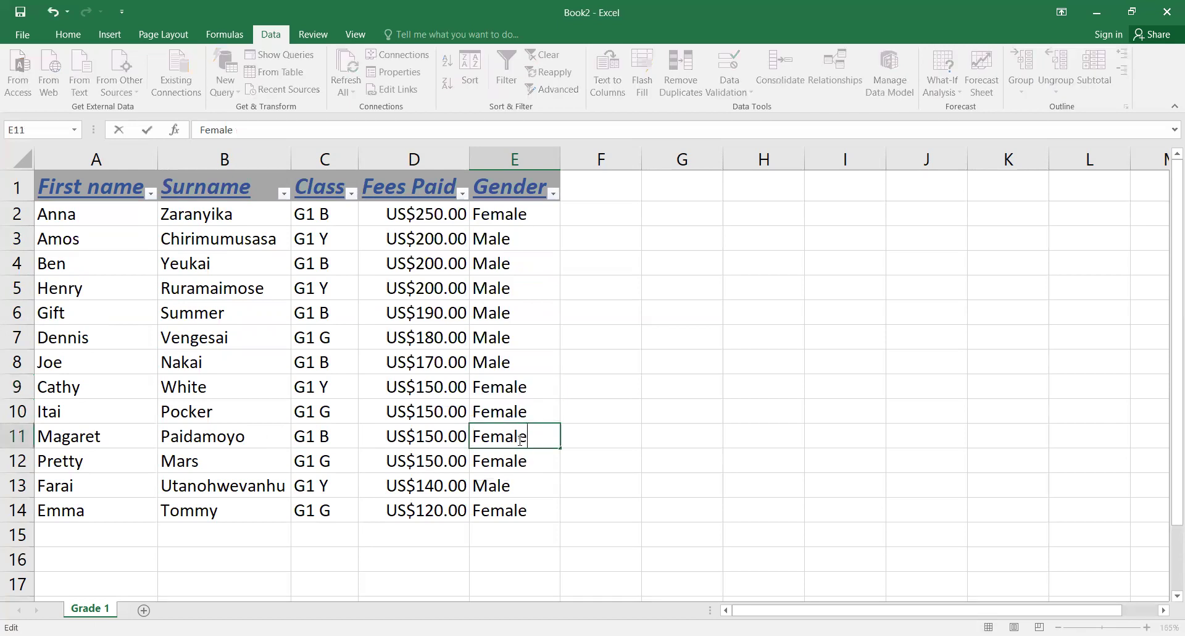
click(677, 270)
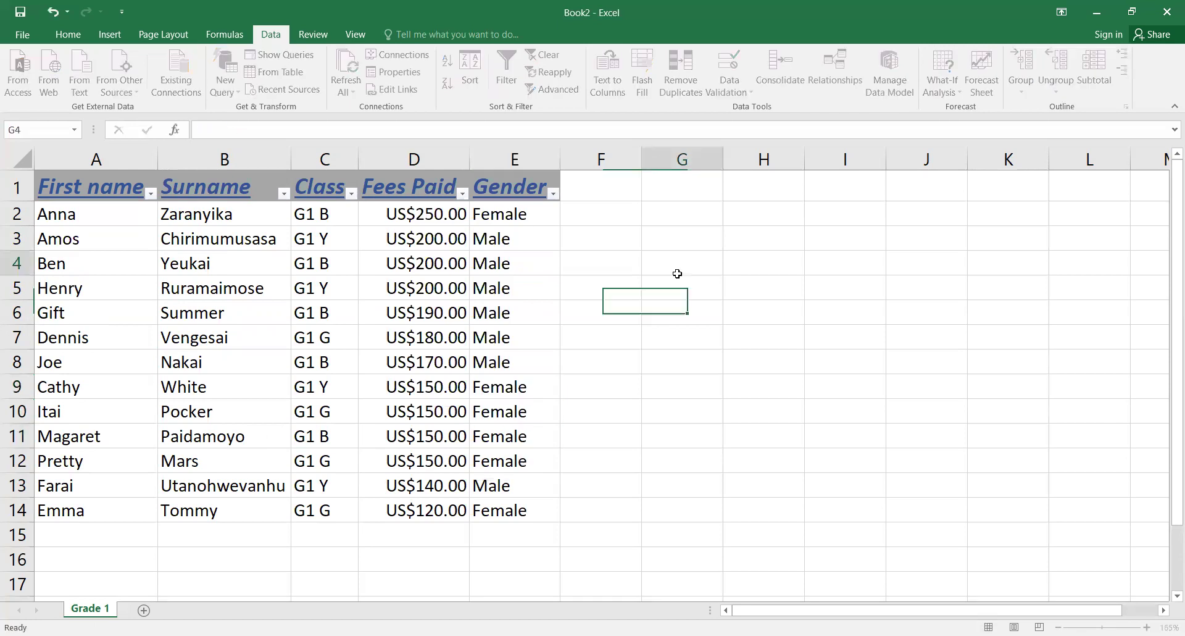
Step: Filter the Gender column to show only Female students
click(554, 194)
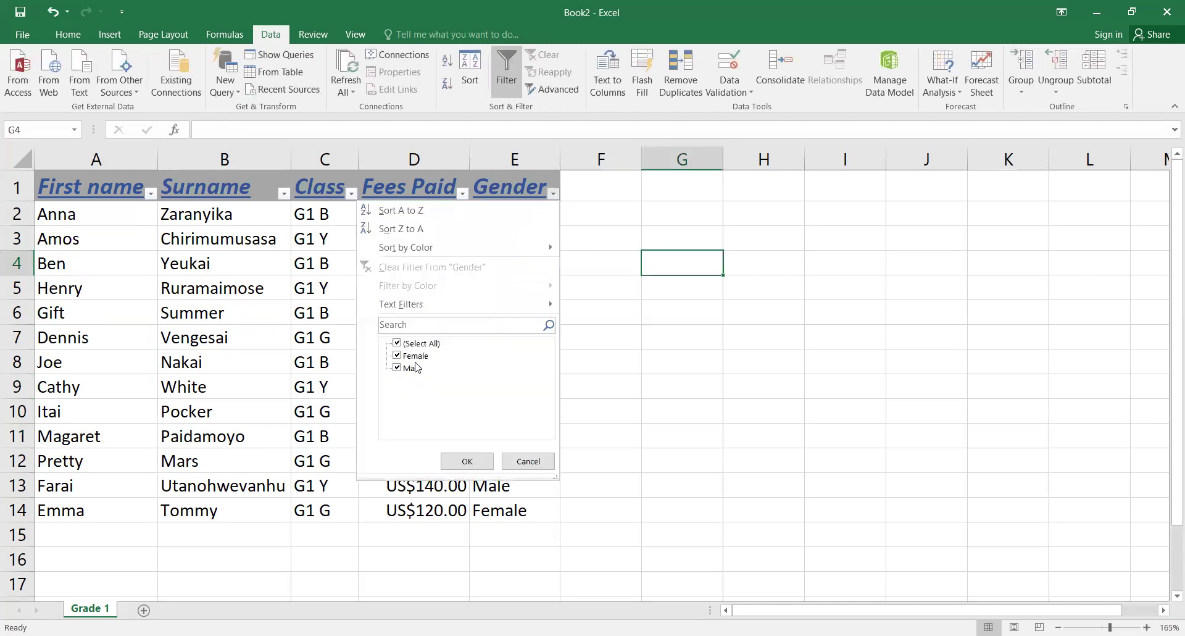
click(414, 369)
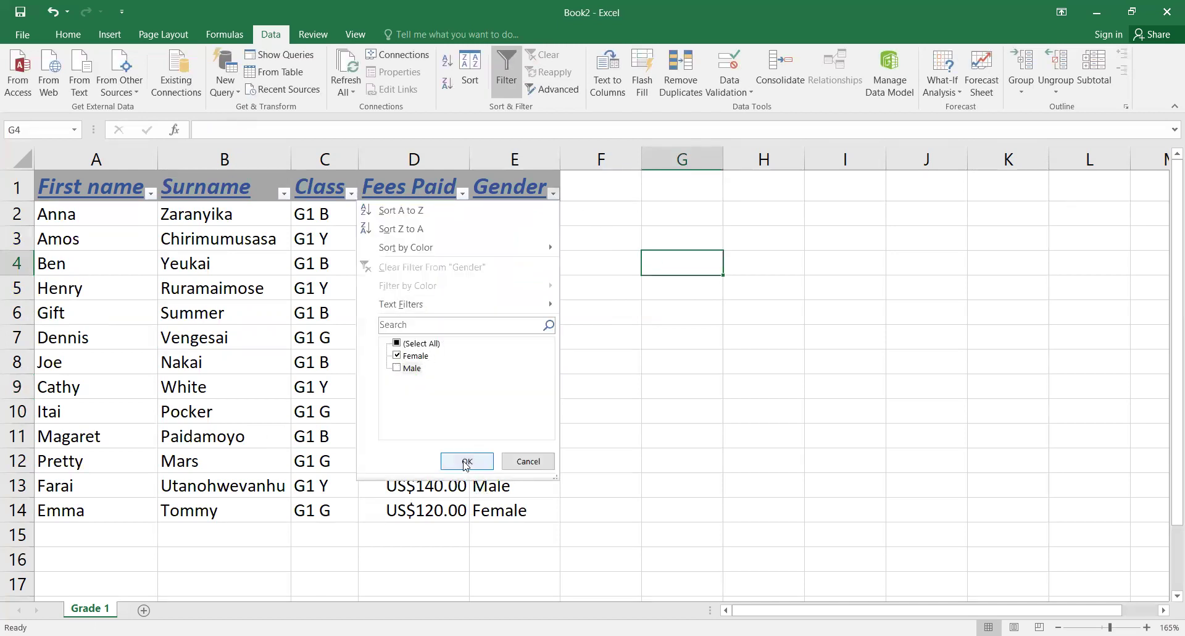
click(466, 463)
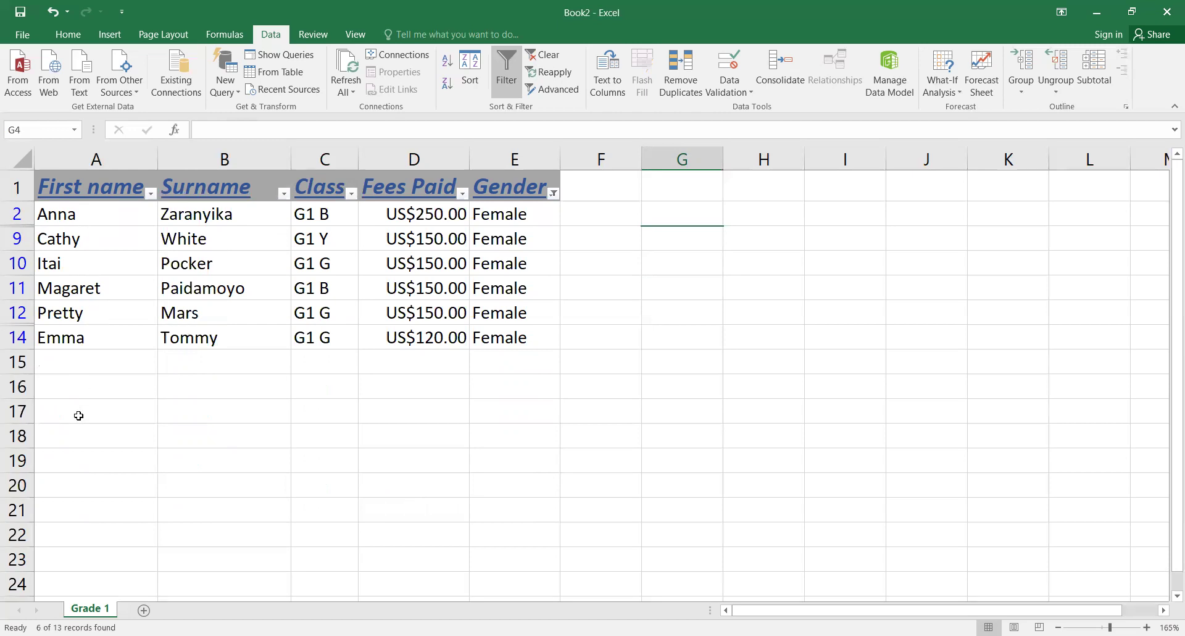
Step: Switch the Gender filter to show only Male students
click(554, 193)
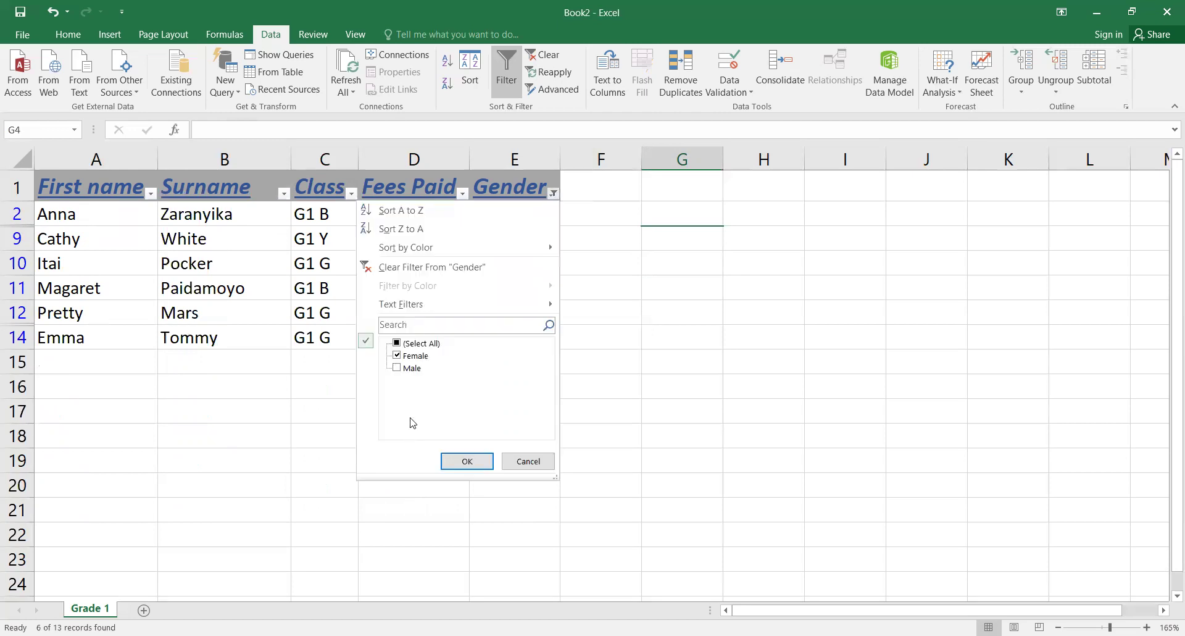
click(411, 368)
click(417, 361)
click(460, 463)
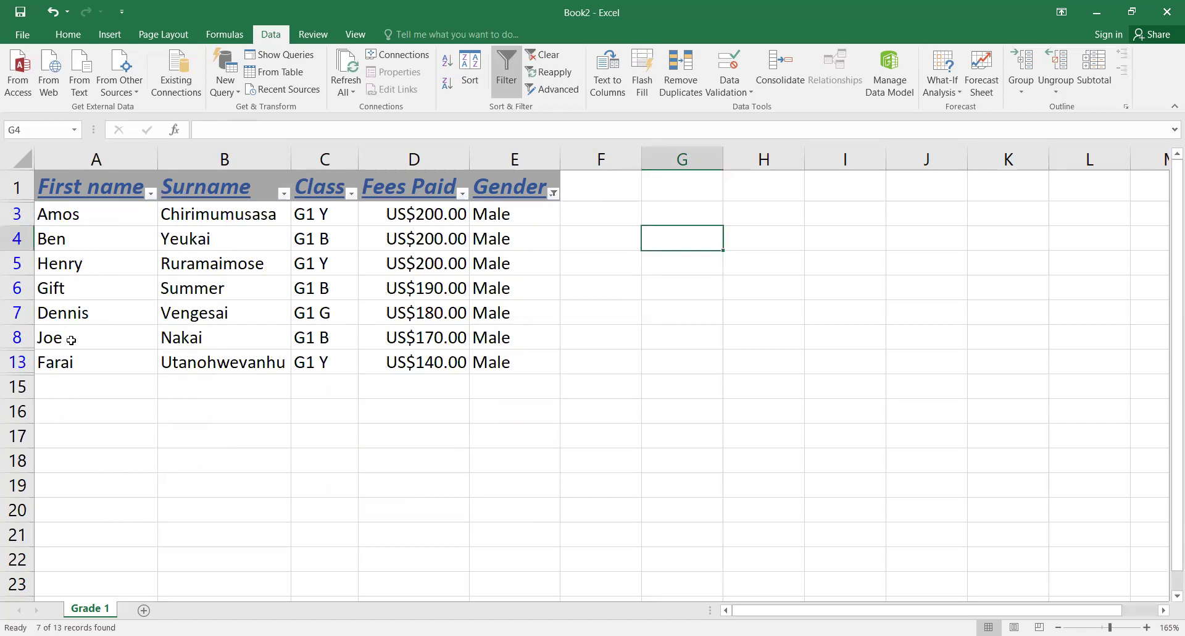
Step: Select all Gender values to show all 13 students again
click(553, 195)
click(424, 345)
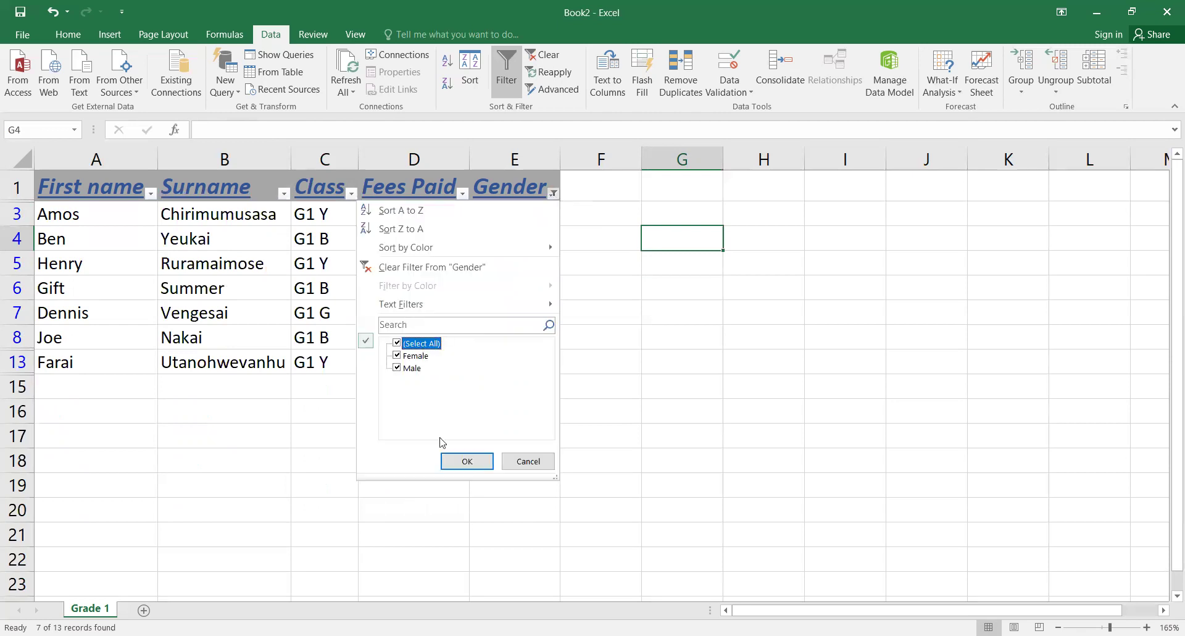
click(458, 464)
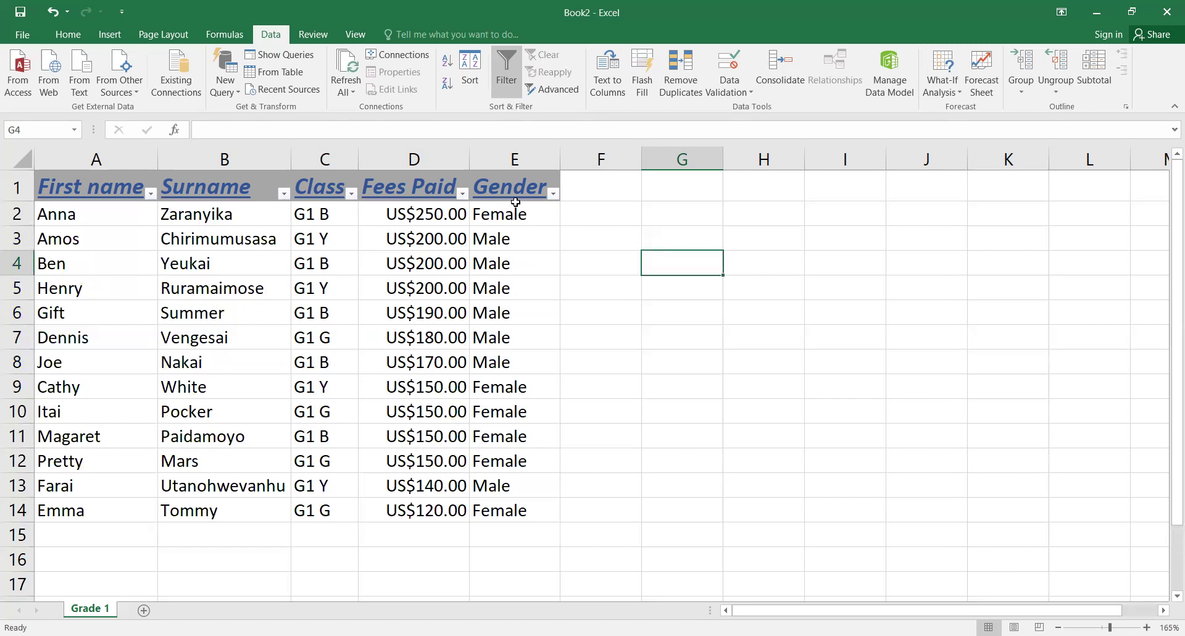
Step: Select the Gender values E2:E13 and filter to Female only
drag(510, 210, 506, 500)
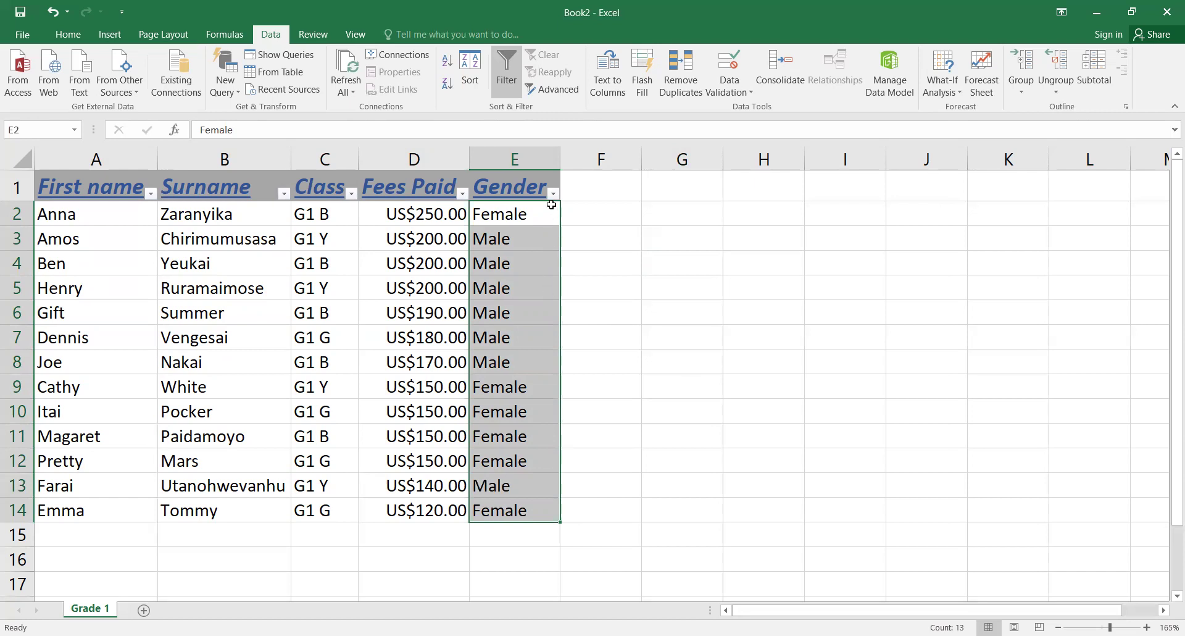
click(553, 193)
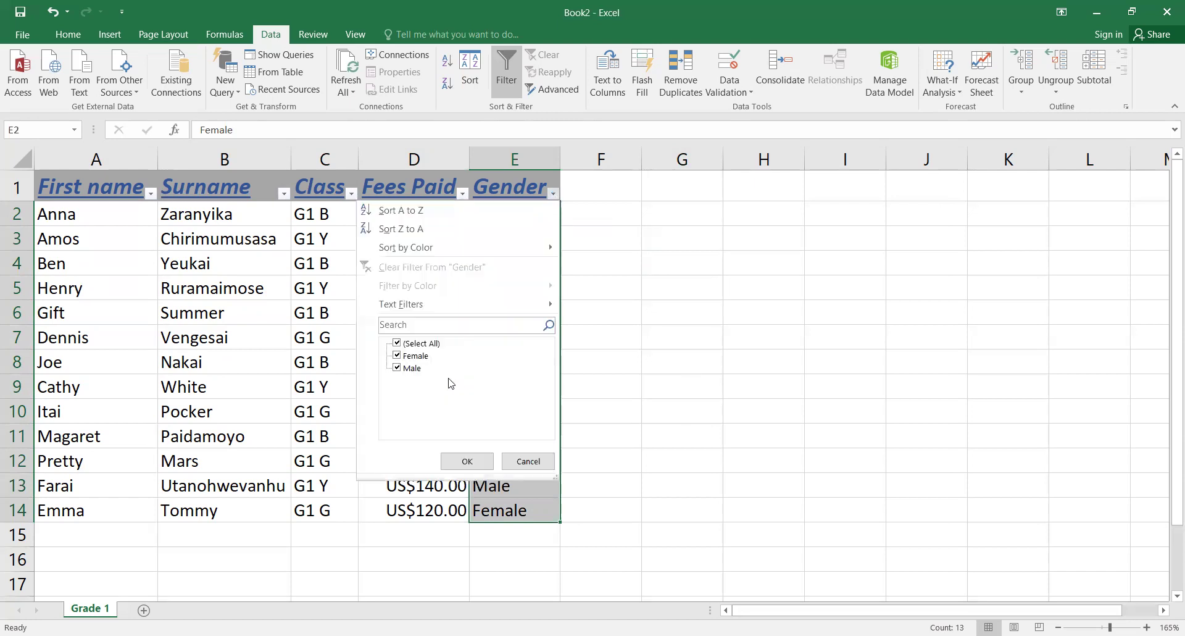
click(411, 368)
key(Return)
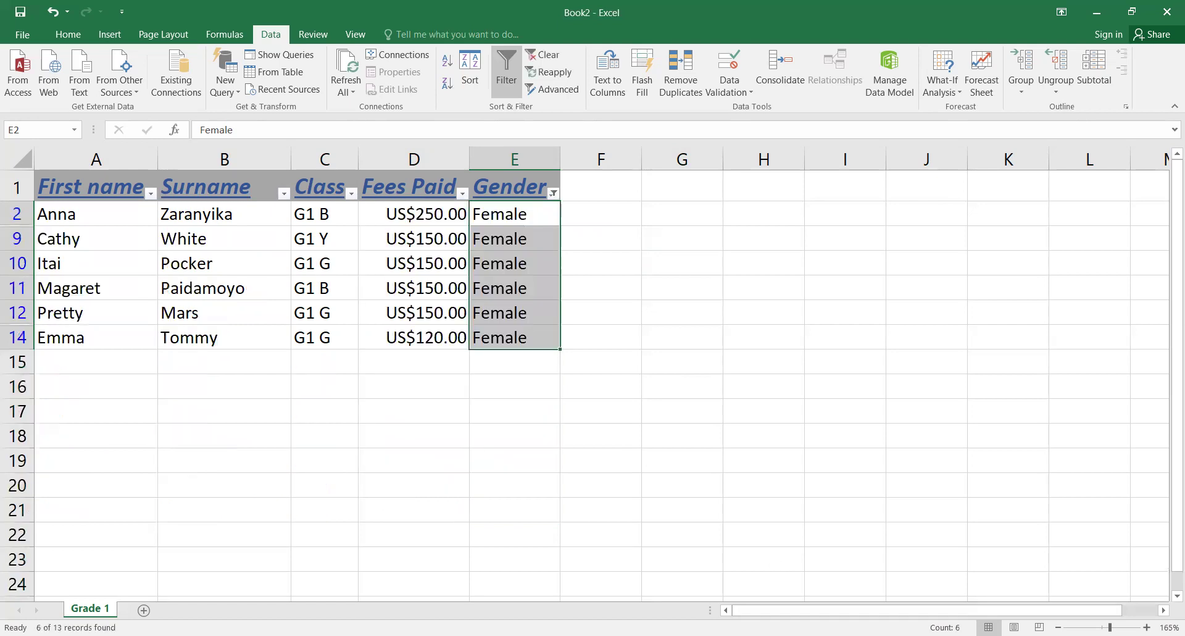
Step: Change the Gender filter to show only Male students
click(553, 193)
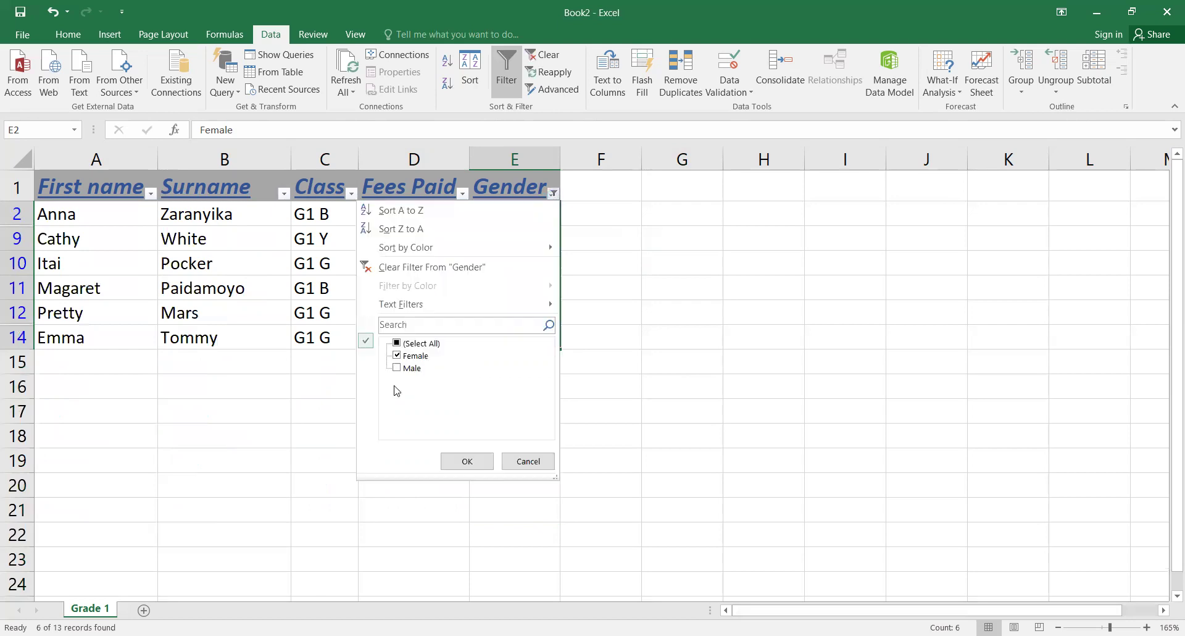
click(407, 368)
click(418, 356)
click(461, 462)
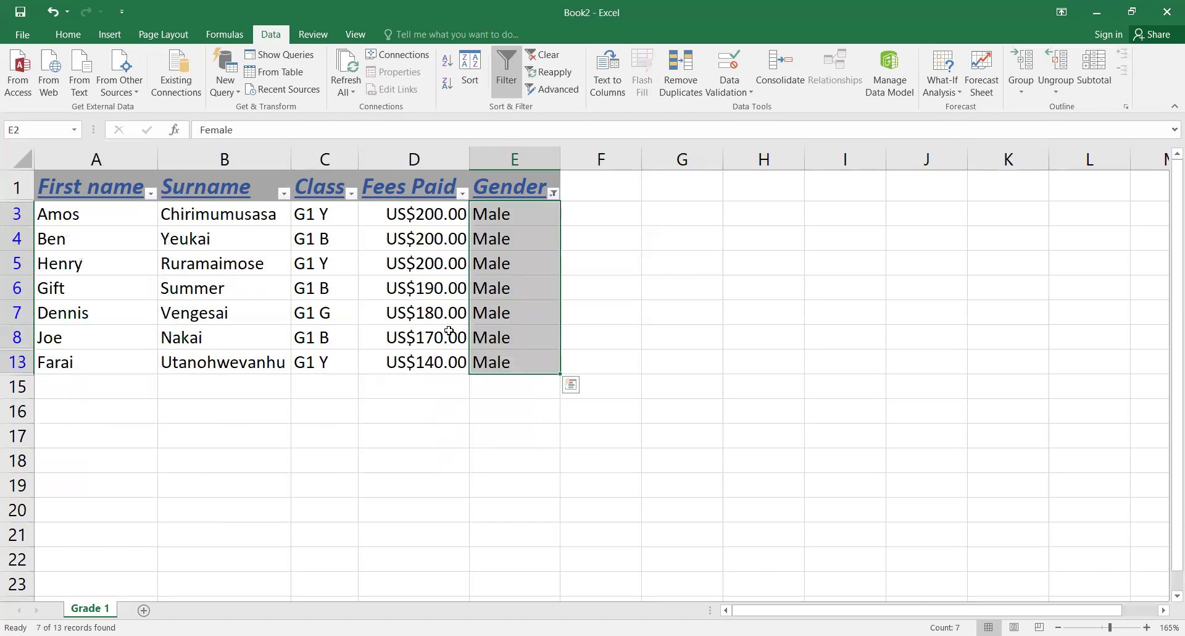
Step: Tick (Select All) in the Gender filter to restore all 13 rows
click(554, 194)
click(434, 345)
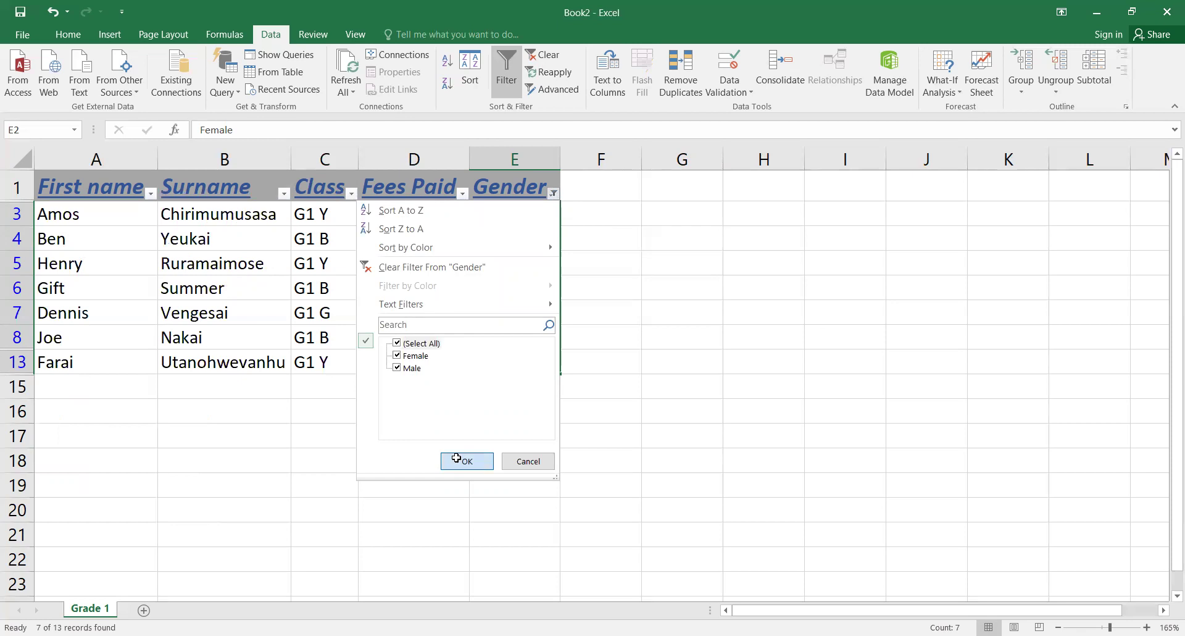
click(456, 458)
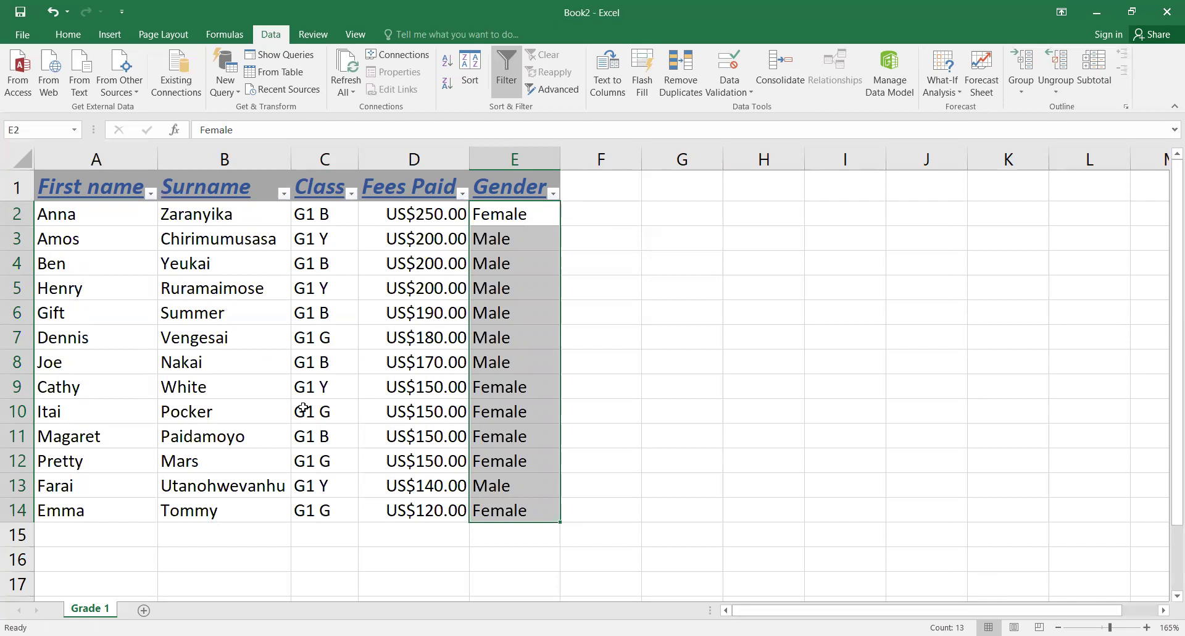
click(48, 188)
Step: Apply All Borders to every cell of the table range A1:E14
drag(48, 188, 488, 511)
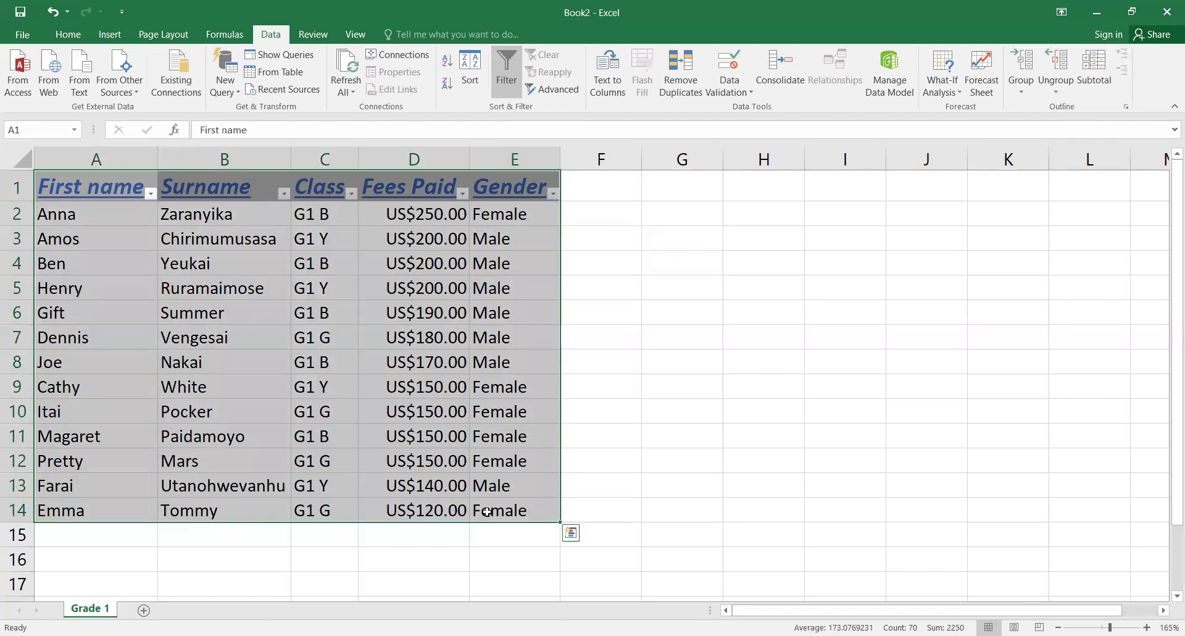
click(68, 34)
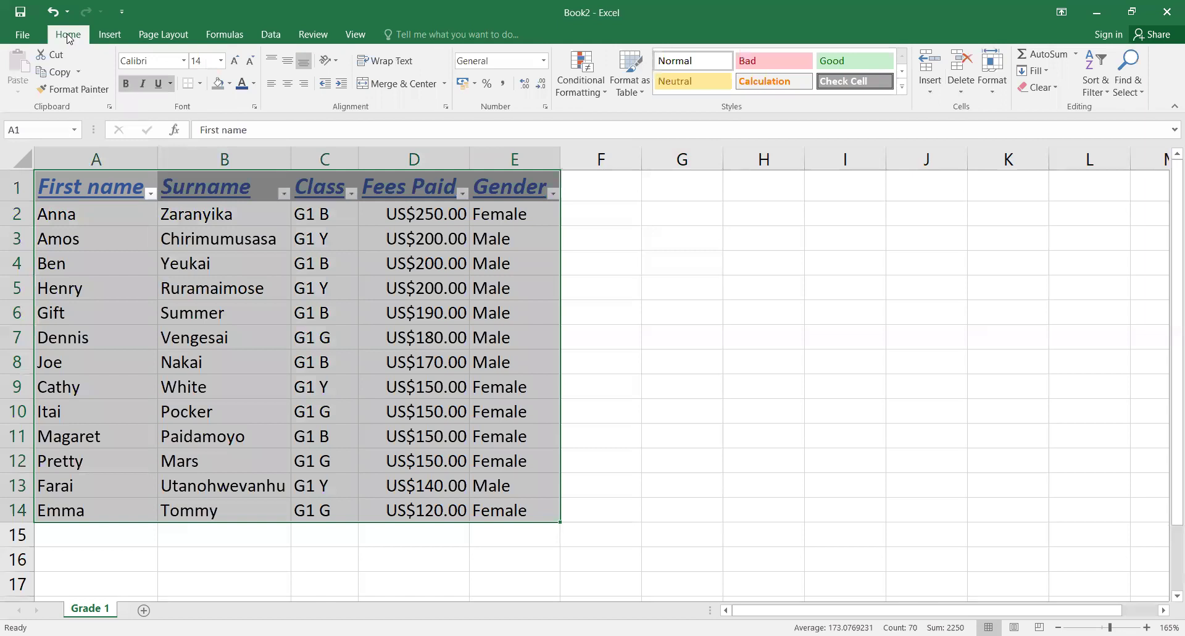
click(200, 84)
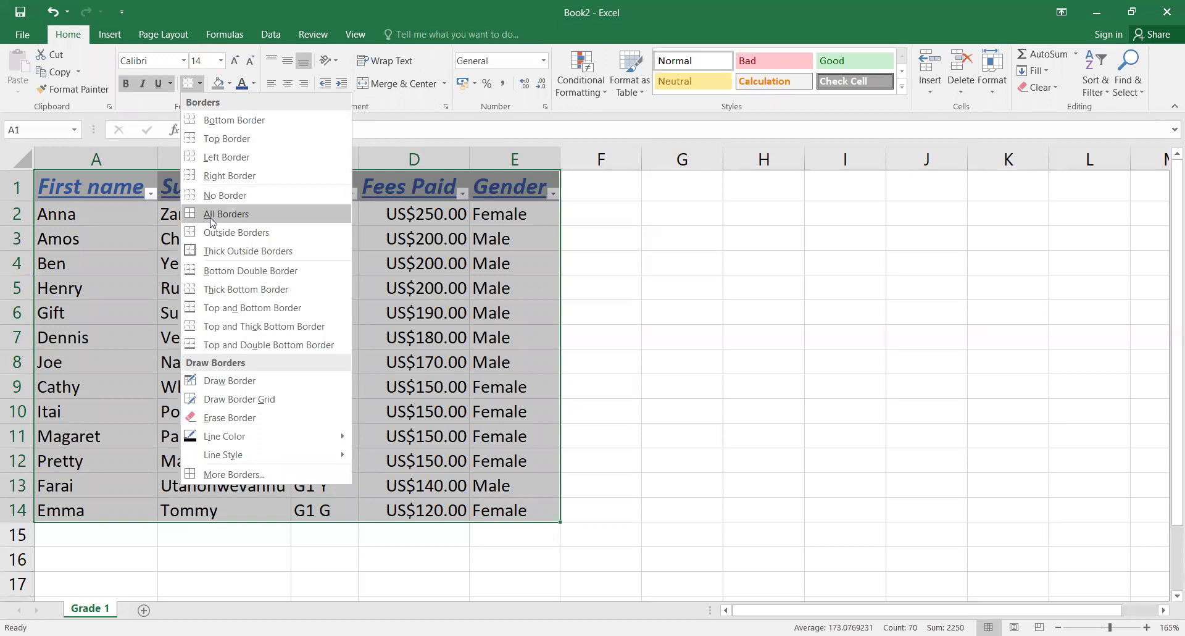
click(210, 216)
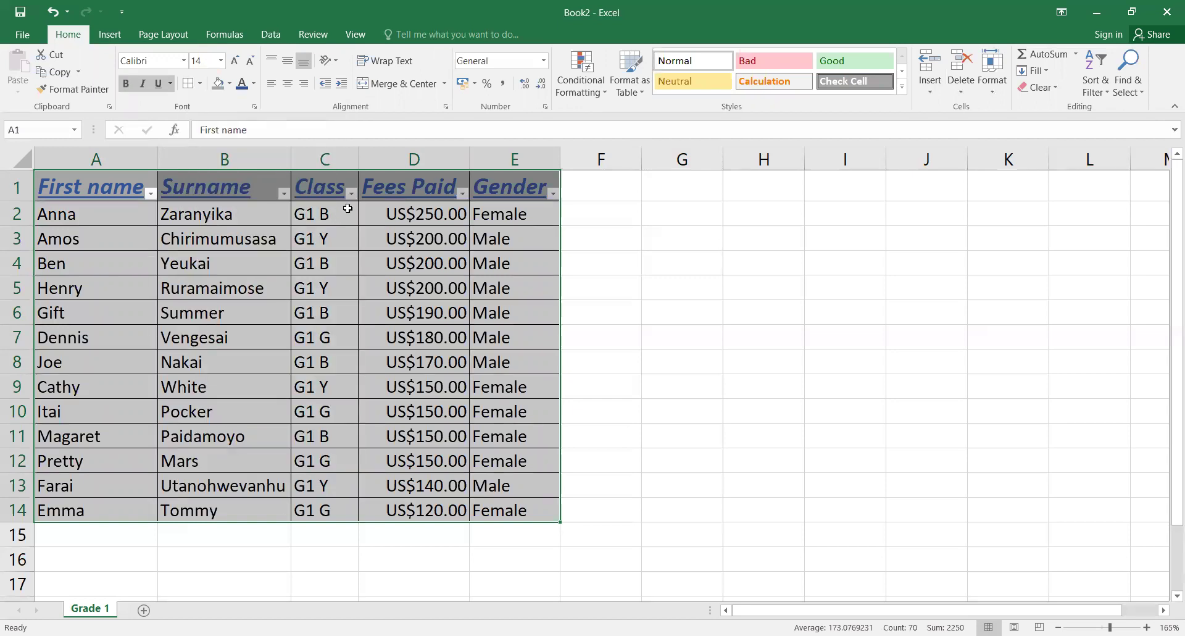
click(324, 166)
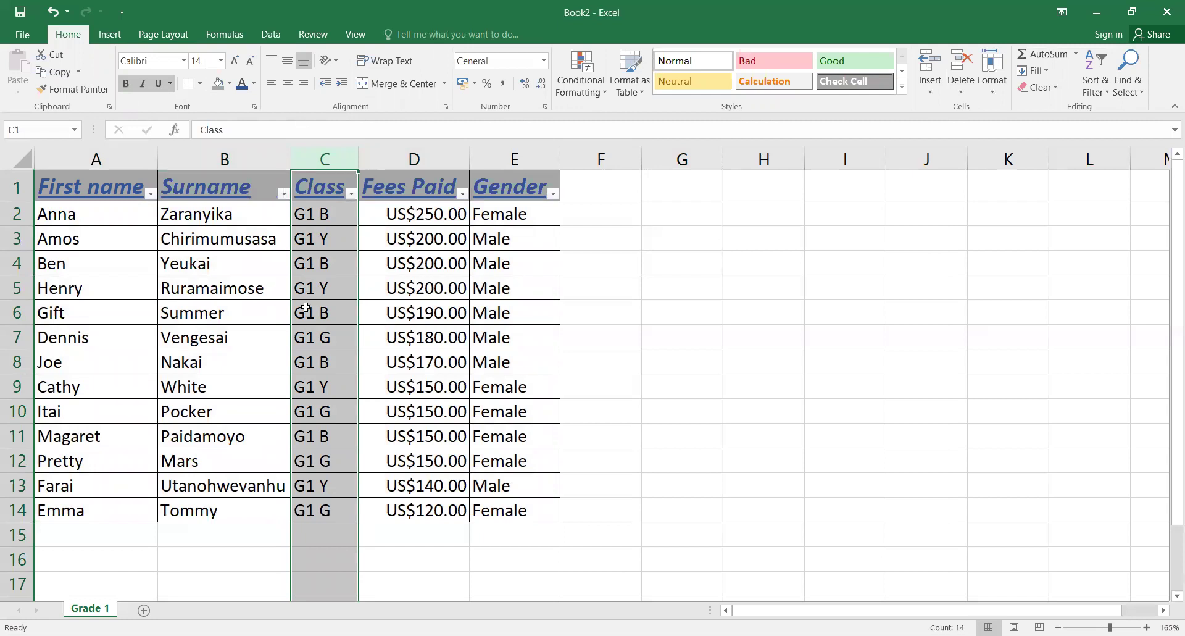
Step: Centre column C, then centre all the data cells in A2:E14
click(287, 87)
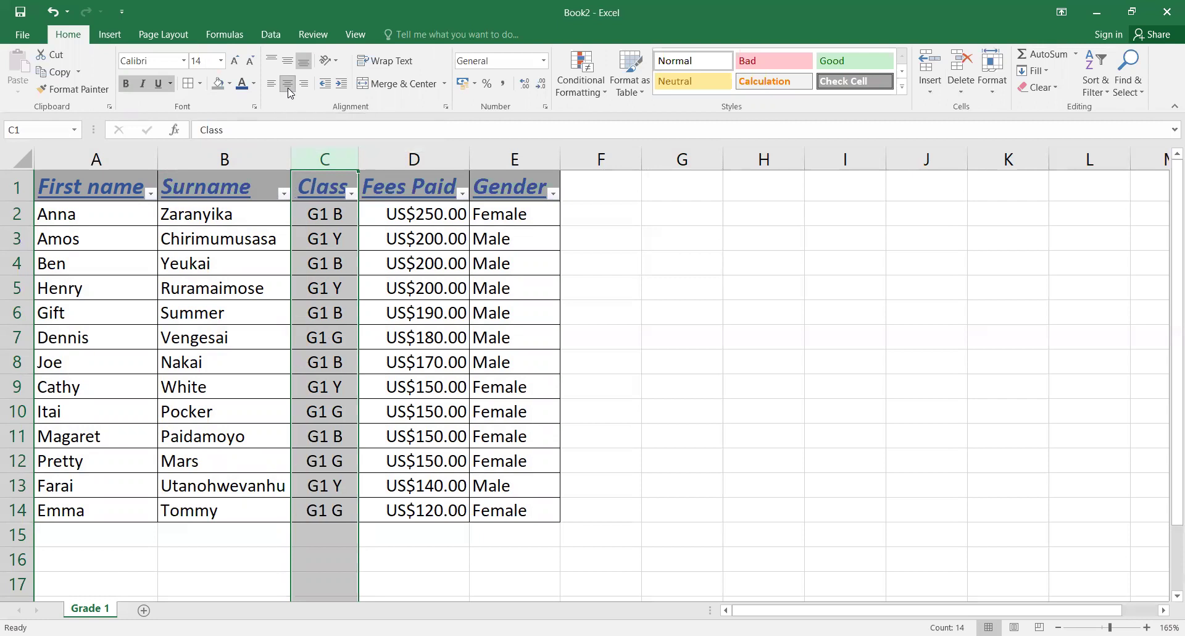
click(423, 213)
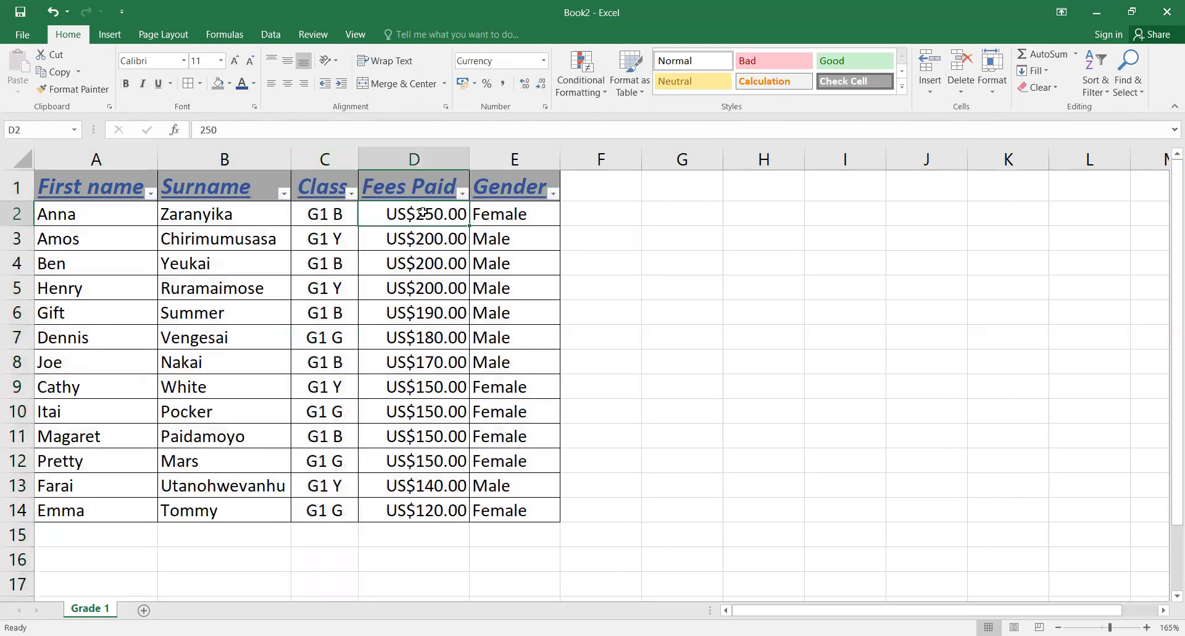
click(63, 213)
double_click(62, 214)
drag(62, 213, 476, 577)
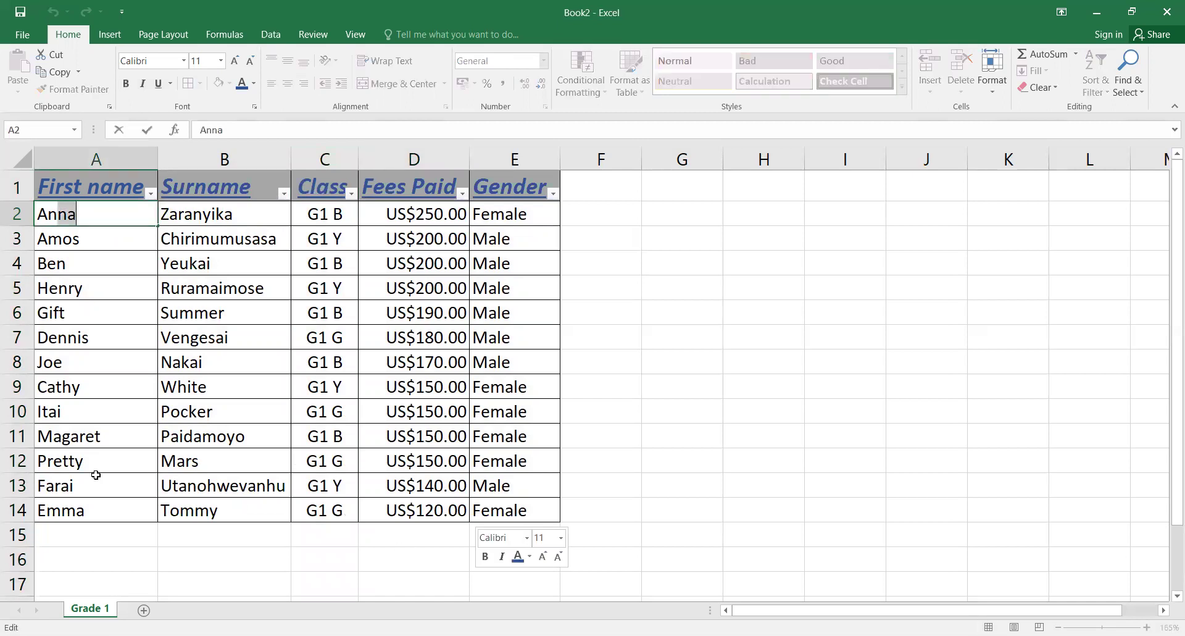
click(66, 437)
click(57, 218)
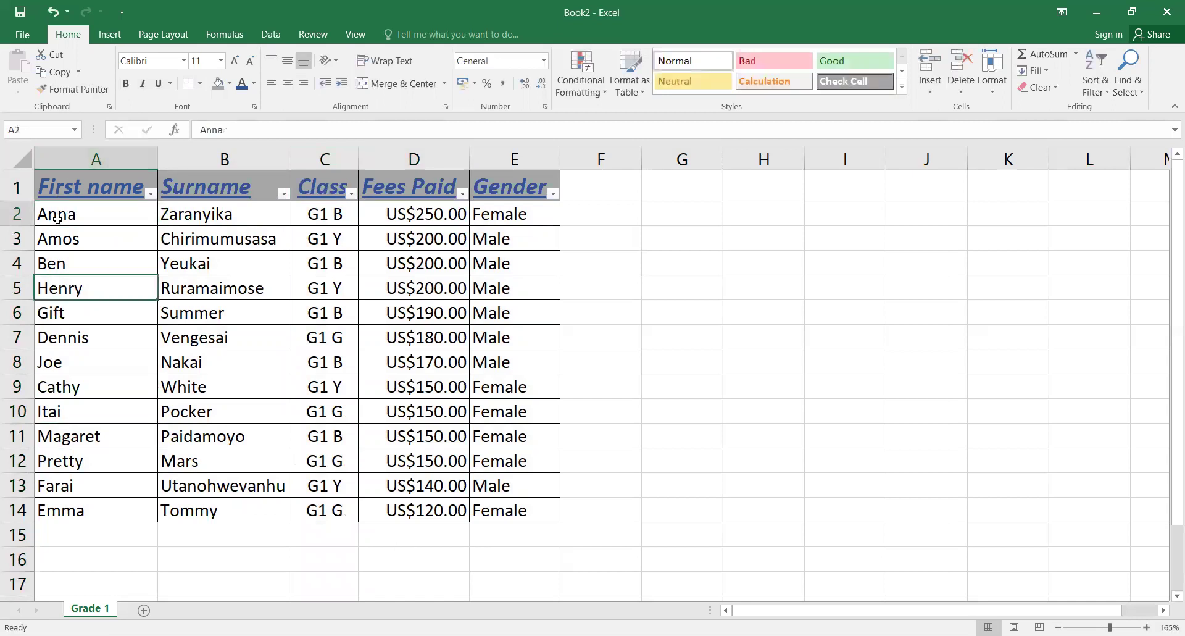
drag(57, 219, 537, 514)
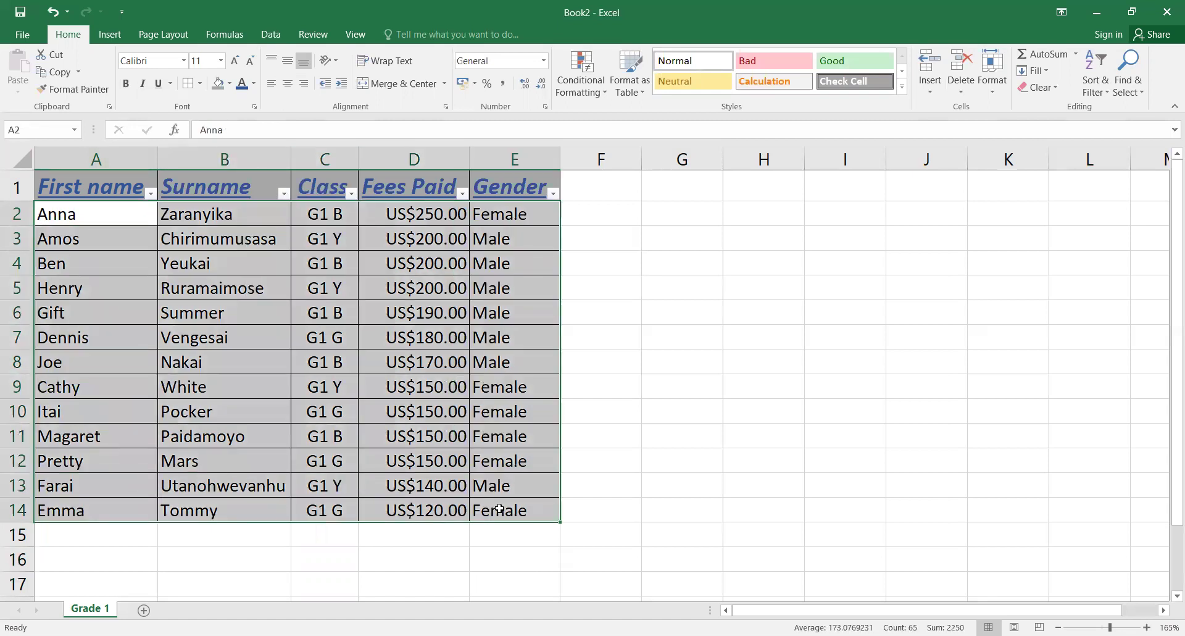
click(287, 90)
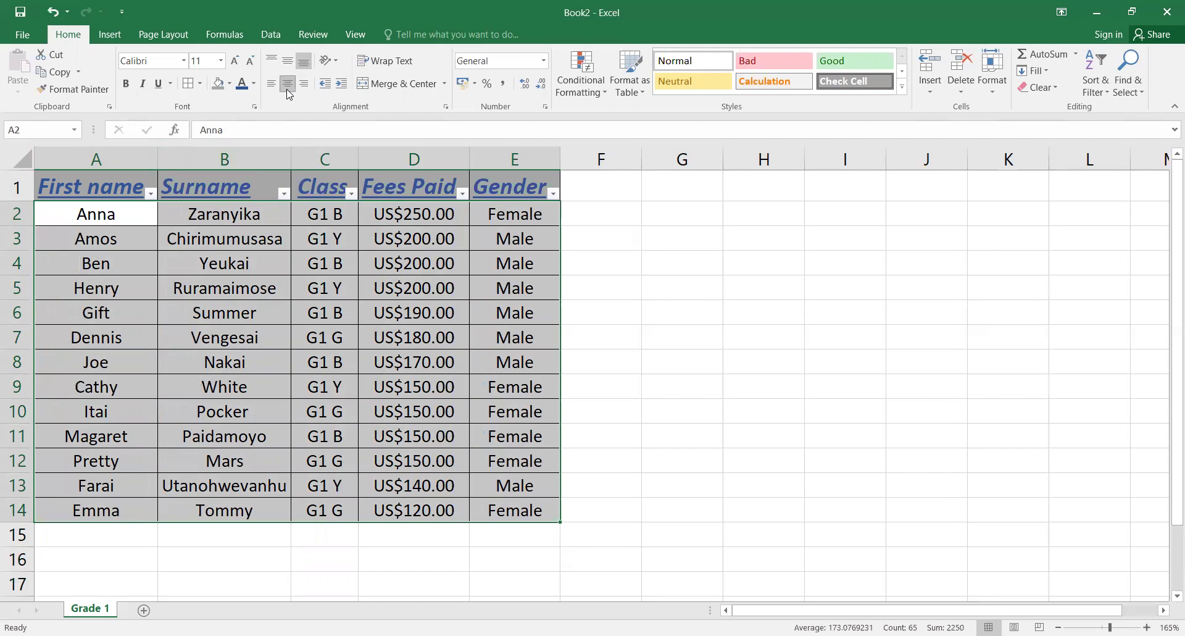
click(185, 277)
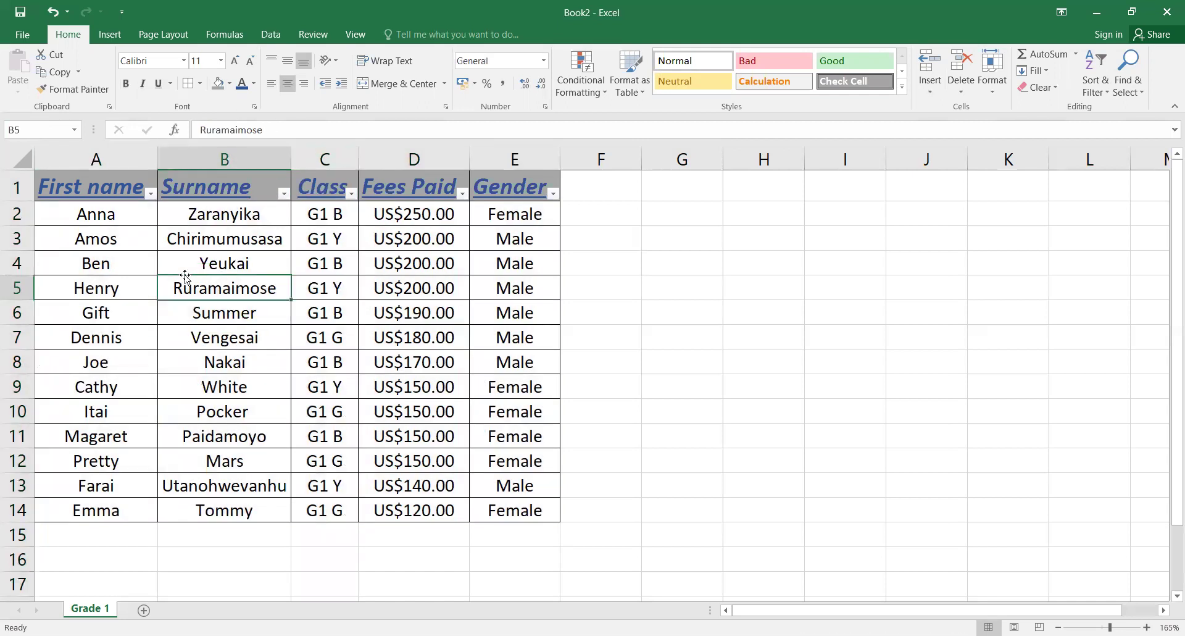